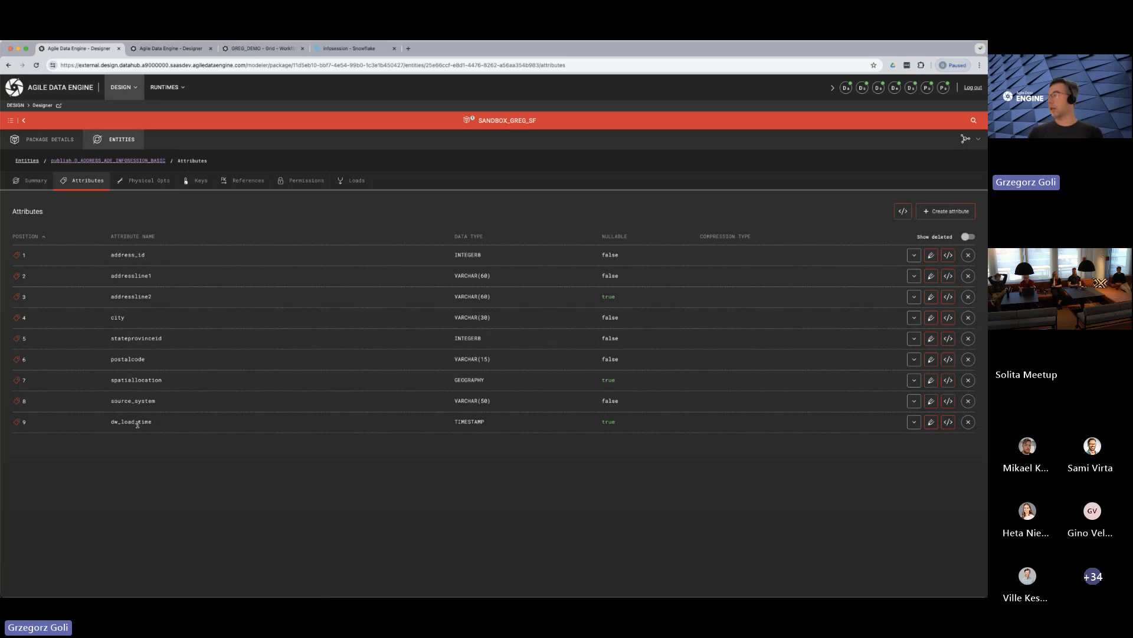
Examine the address_id attribute's details, including its technical attribute type, and the dw_load_time attribute in the list
left_click(914, 254)
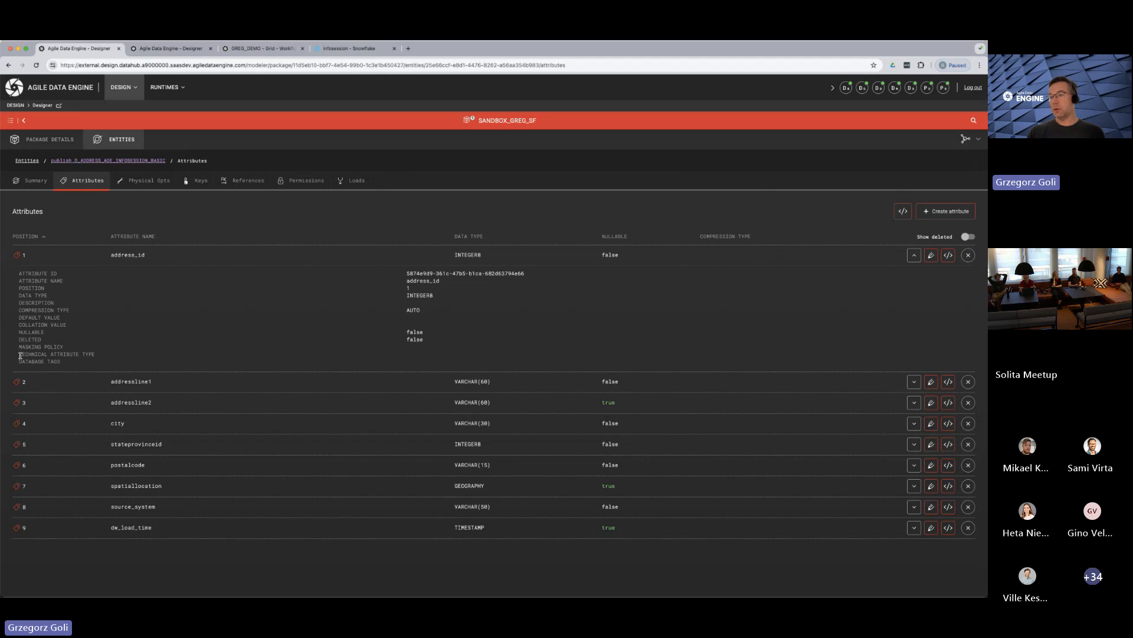
left_click_drag(18, 354, 103, 354)
left_click(437, 351)
left_click(913, 254)
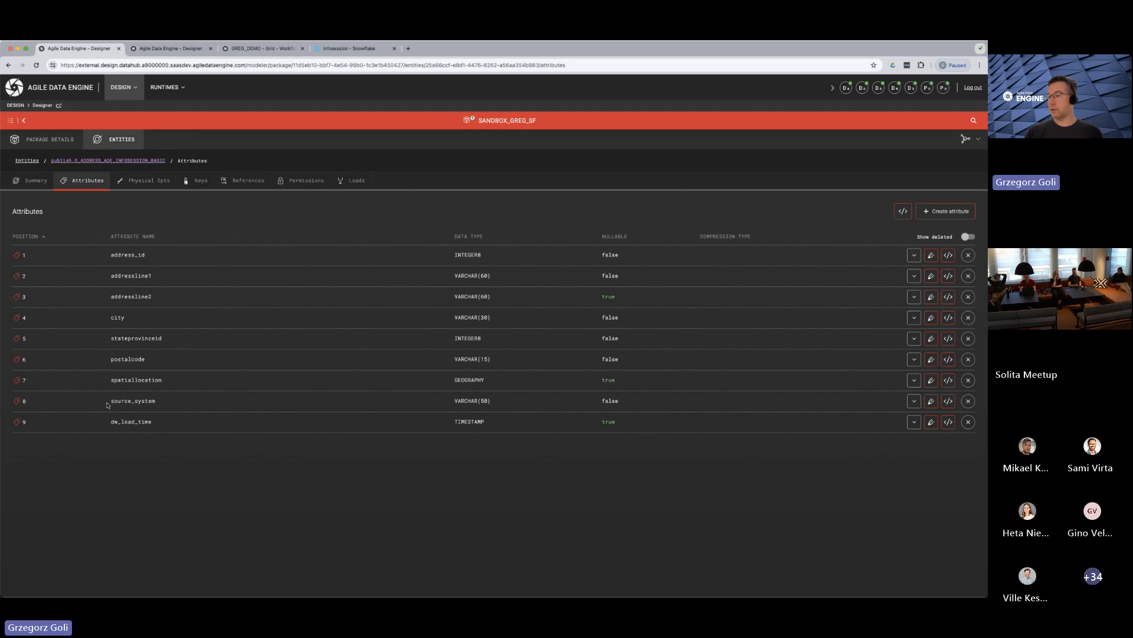
mouse_move(110, 425)
left_mouse_down()
mouse_move(151, 424)
mouse_move(108, 425)
left_mouse_up()
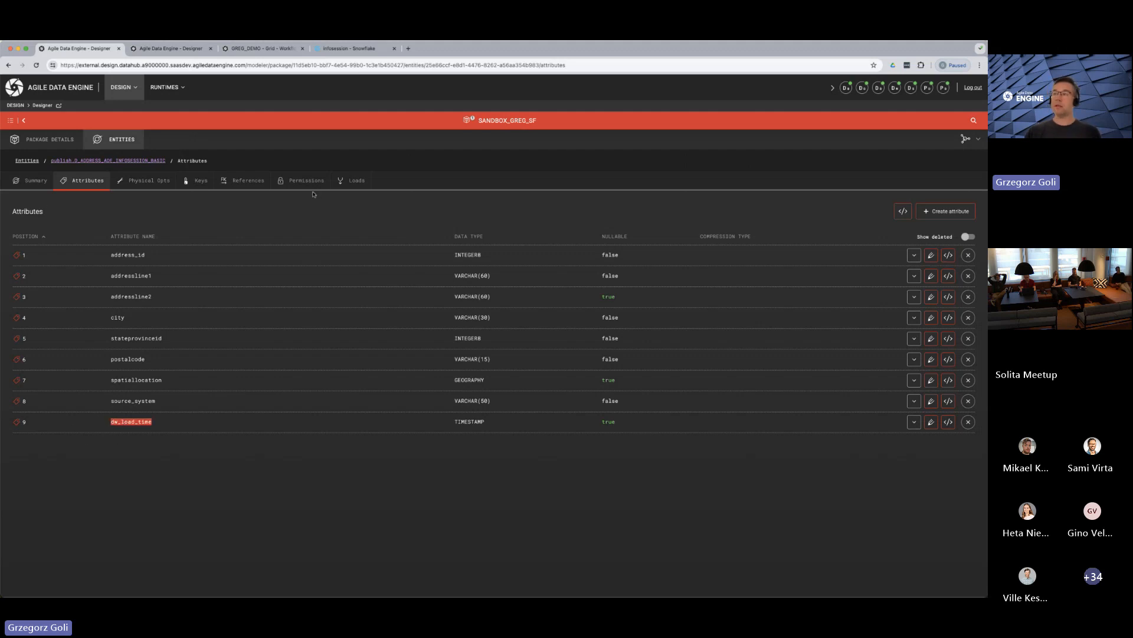
Open the incoming load load_d_address_ade_infosession_basic_from_rdv and review its generated SQL, focusing on the selected columns and the DISTINCT keyword
left_click(352, 188)
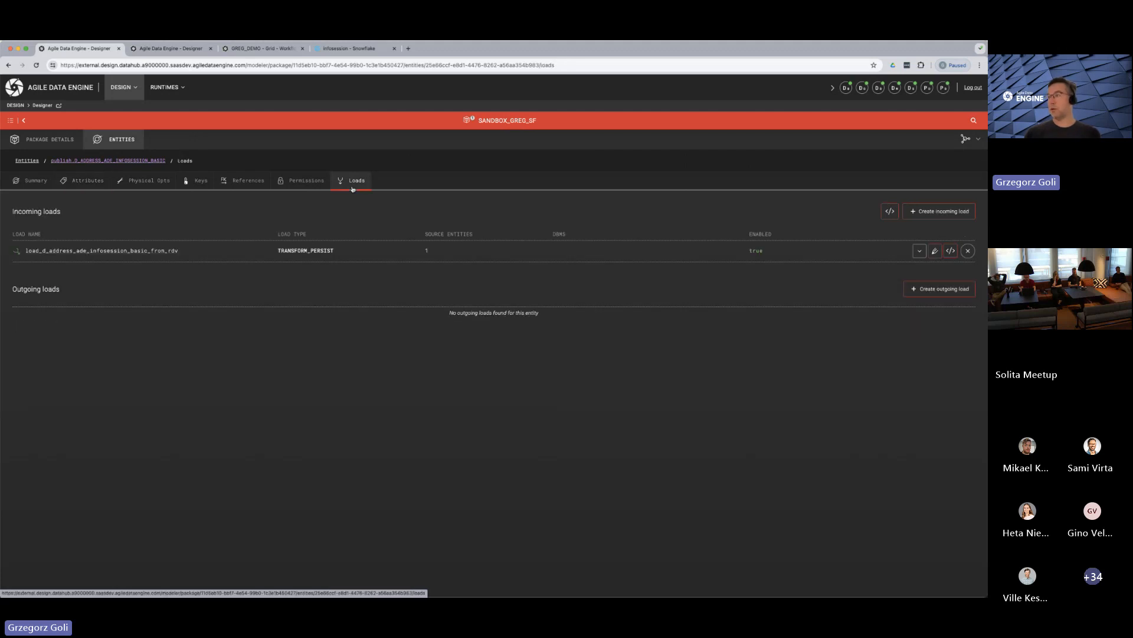
left_click(134, 252)
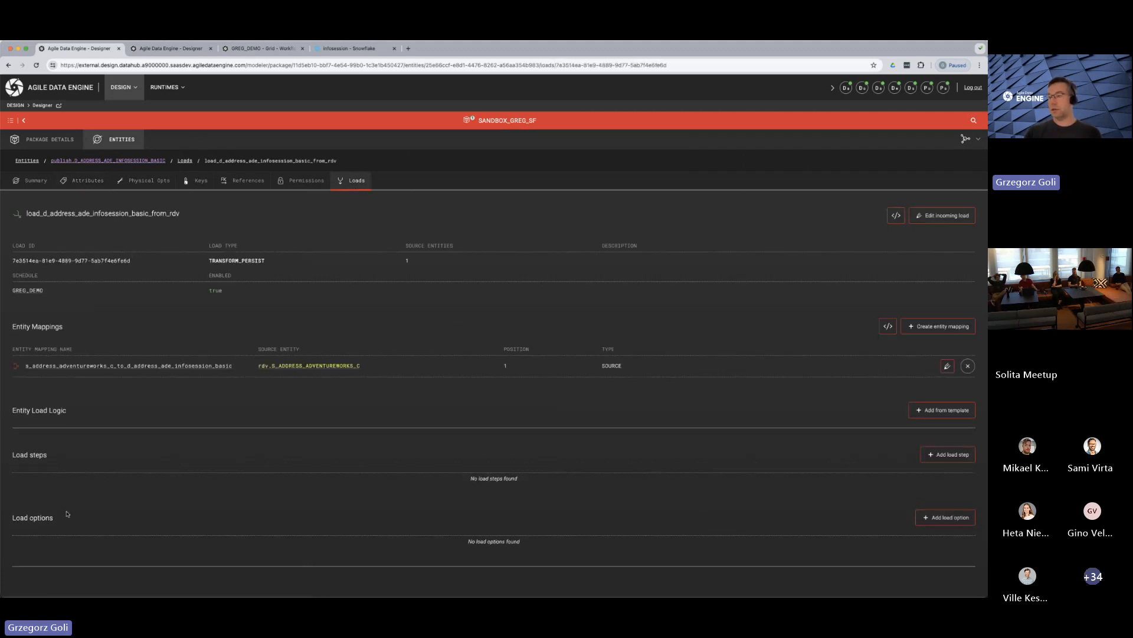
left_click(897, 216)
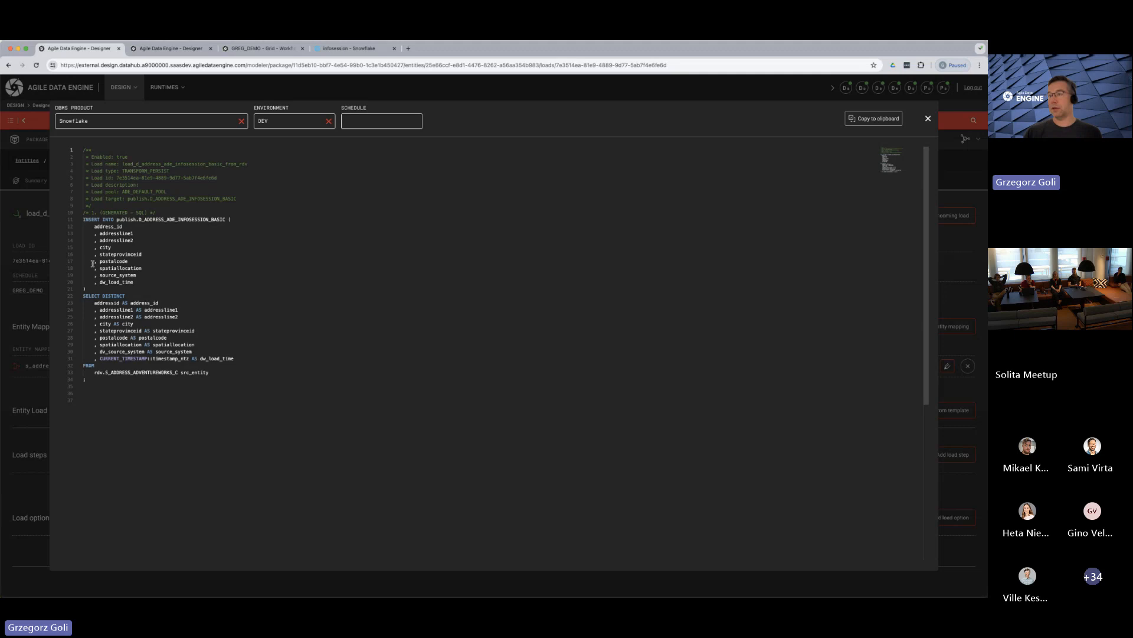
left_click_drag(92, 303, 241, 359)
left_click(106, 331)
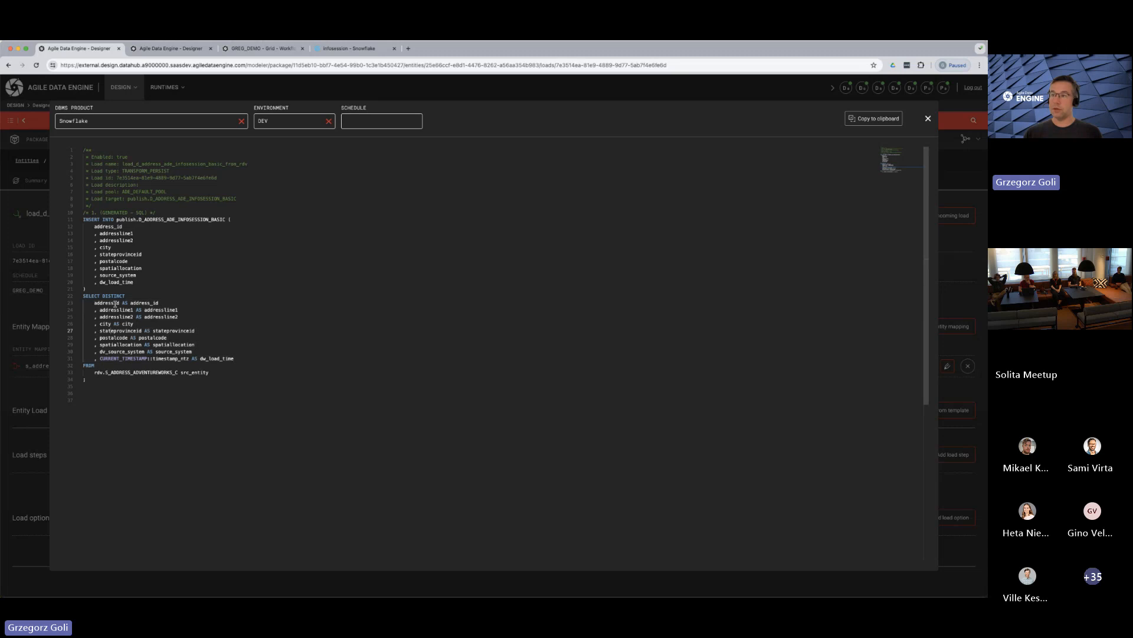
left_click(112, 296)
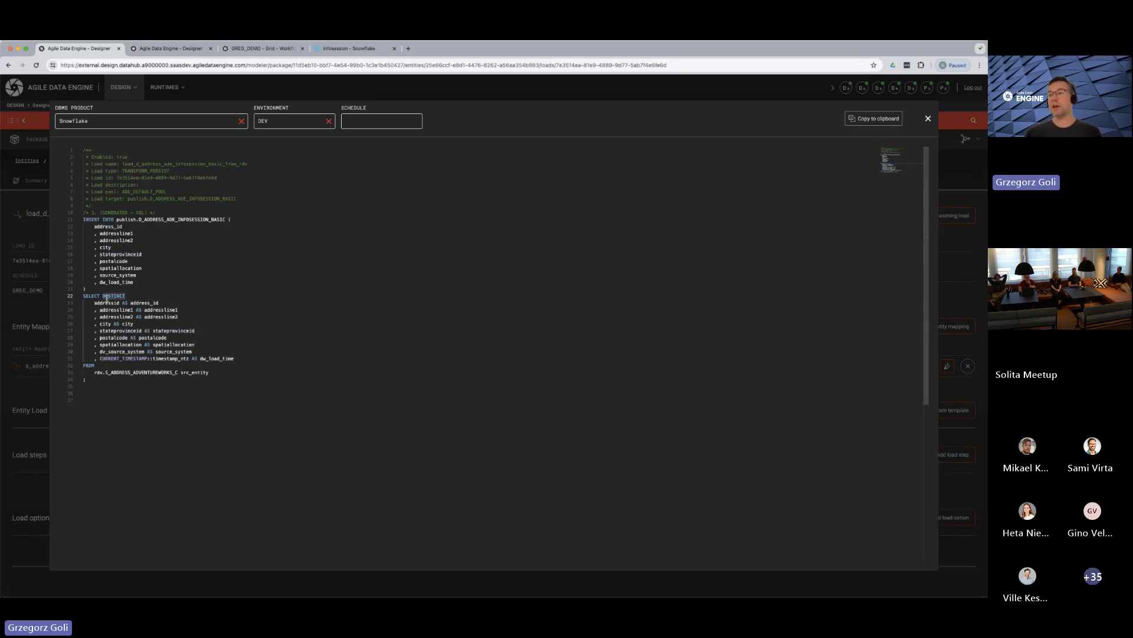
left_click(928, 118)
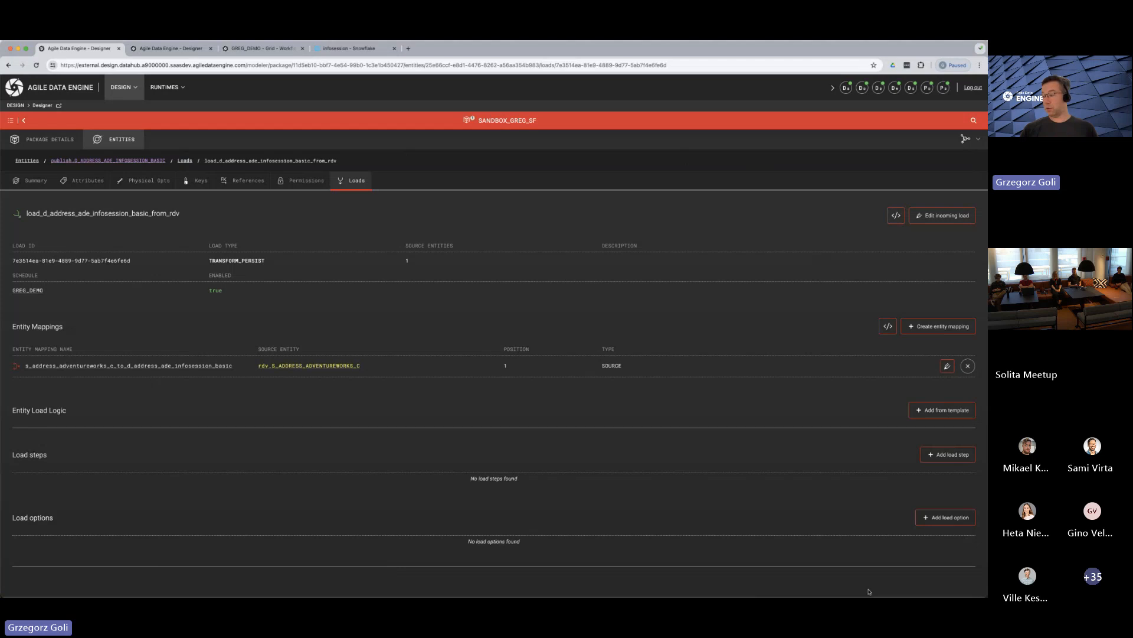
Add the load option OPT_SKIP_DISTINCT_ONLY with its value set to true
left_click(948, 518)
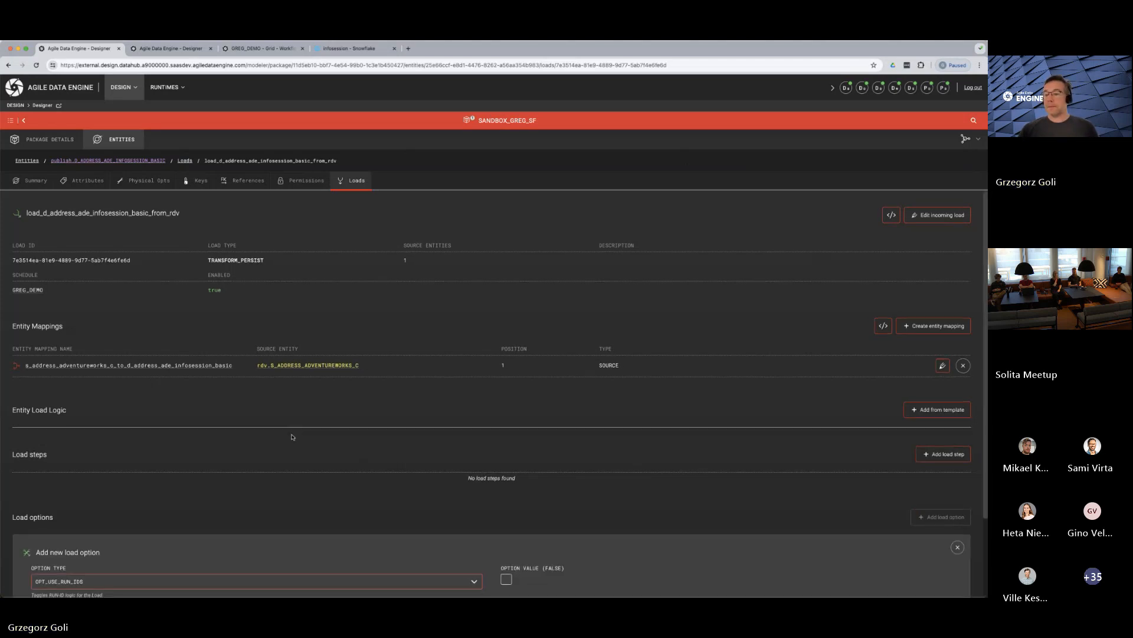
left_click(105, 487)
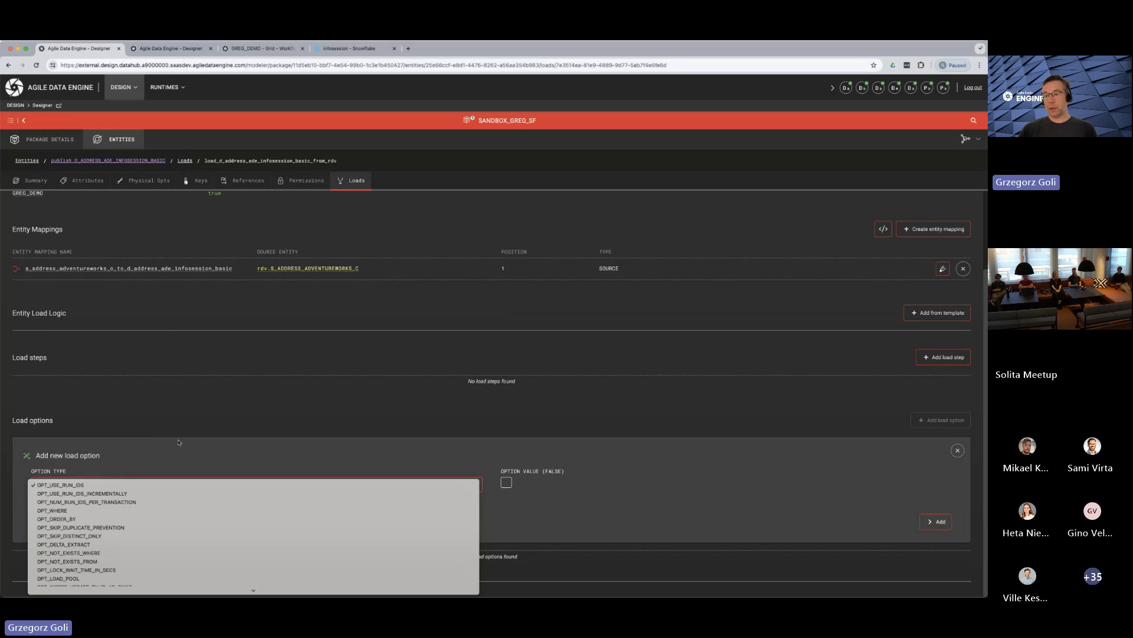
left_click(103, 536)
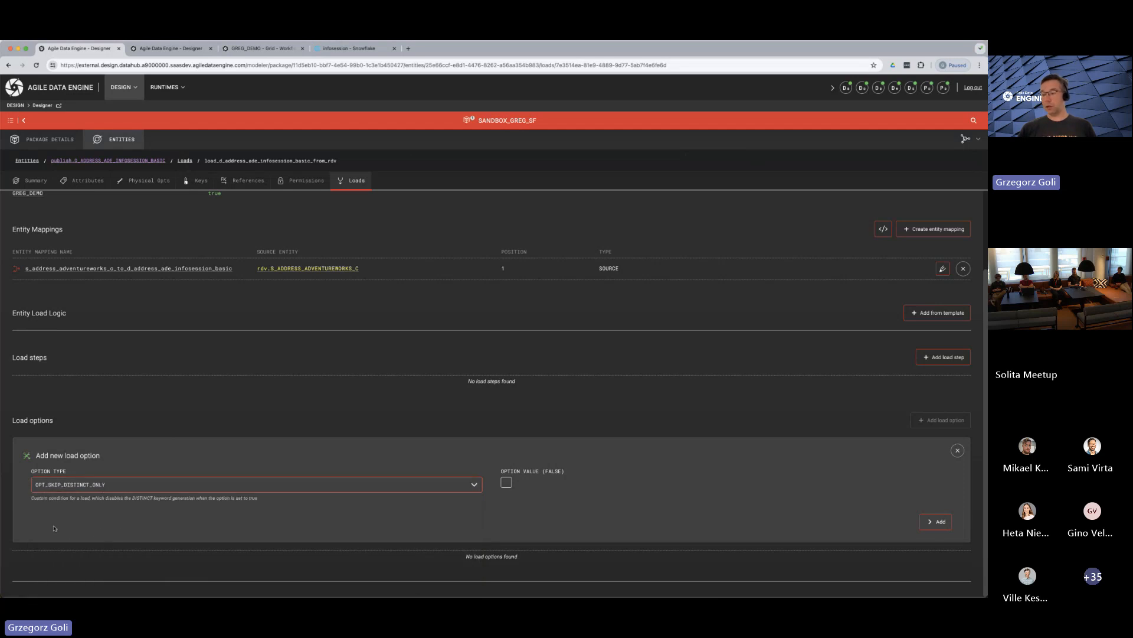
left_click(507, 484)
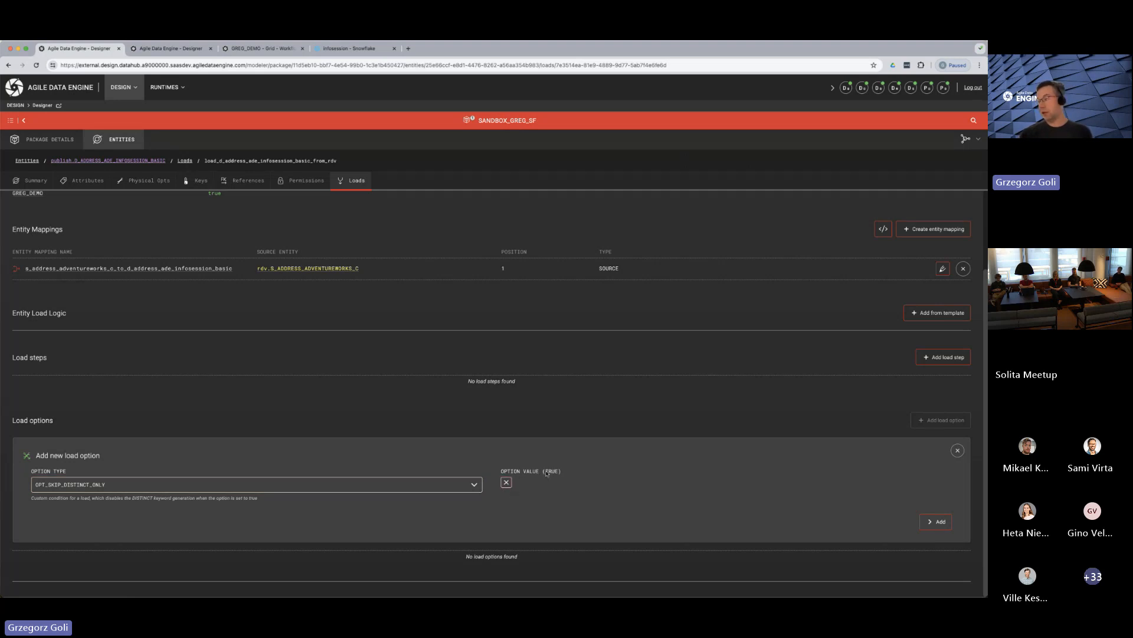
left_click_drag(544, 473, 561, 472)
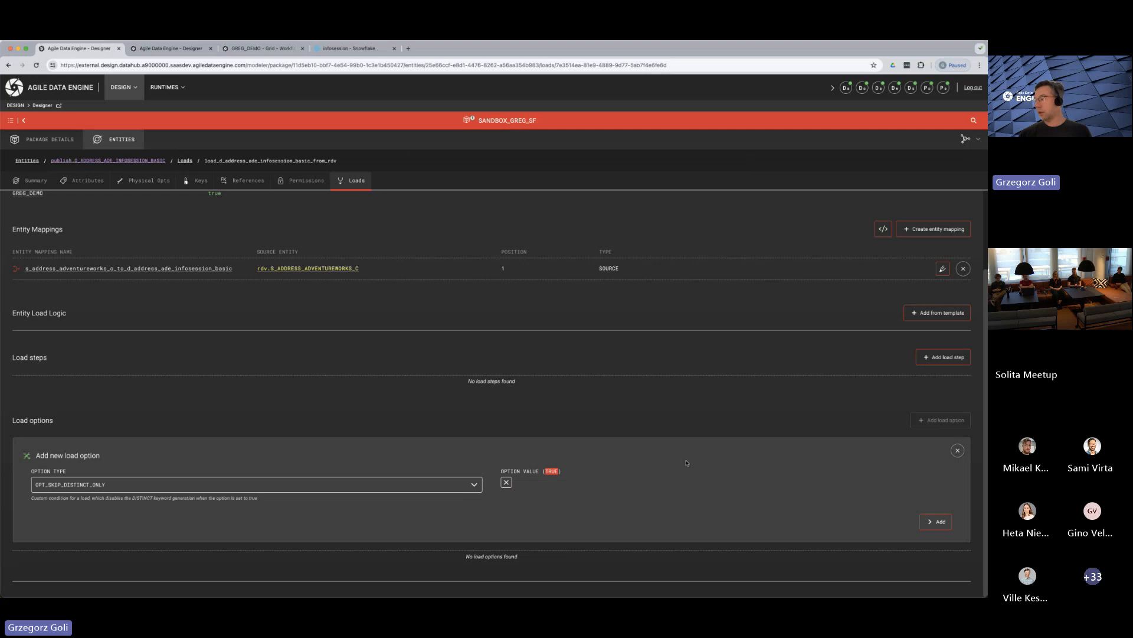
left_click(938, 527)
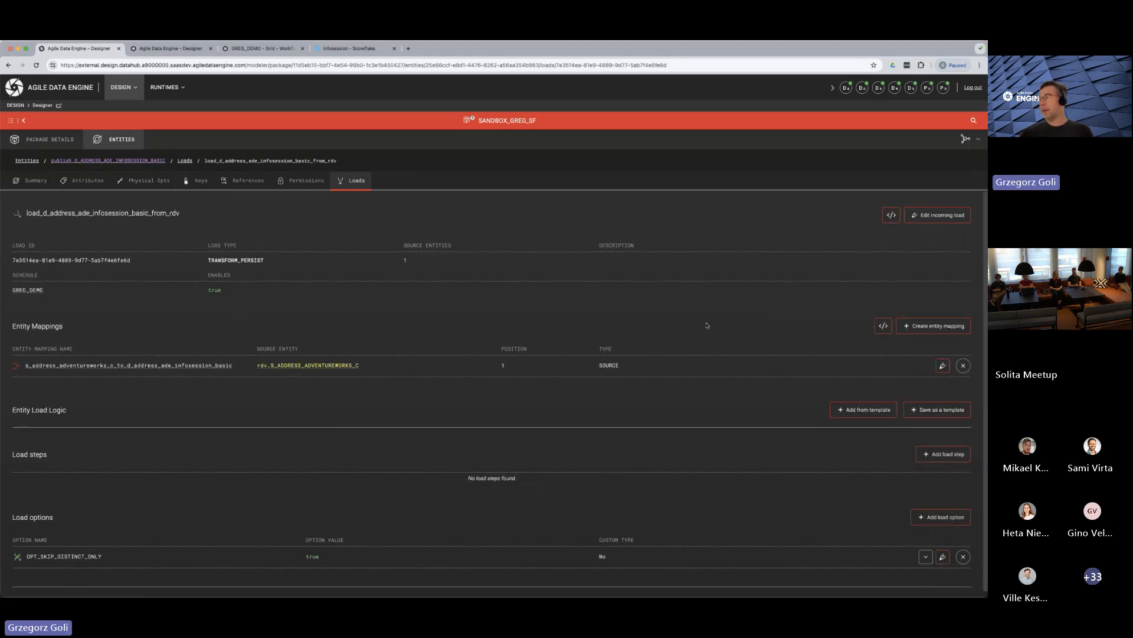
Preview the load's generated SQL and check the SELECT clause for the DISTINCT keyword
left_click(891, 215)
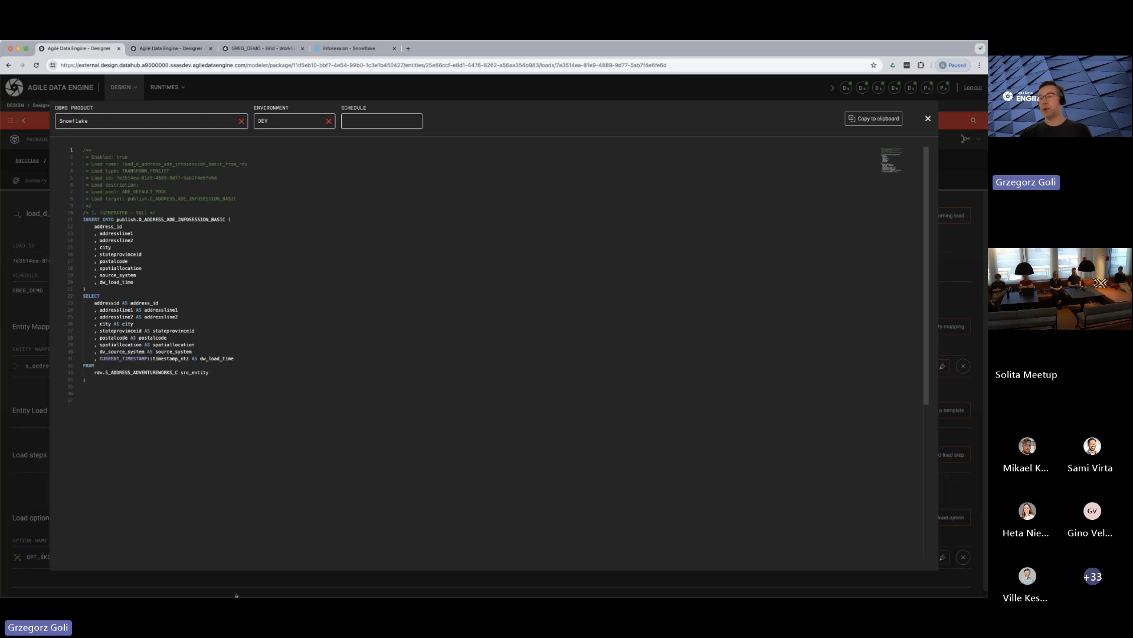
left_click(103, 298)
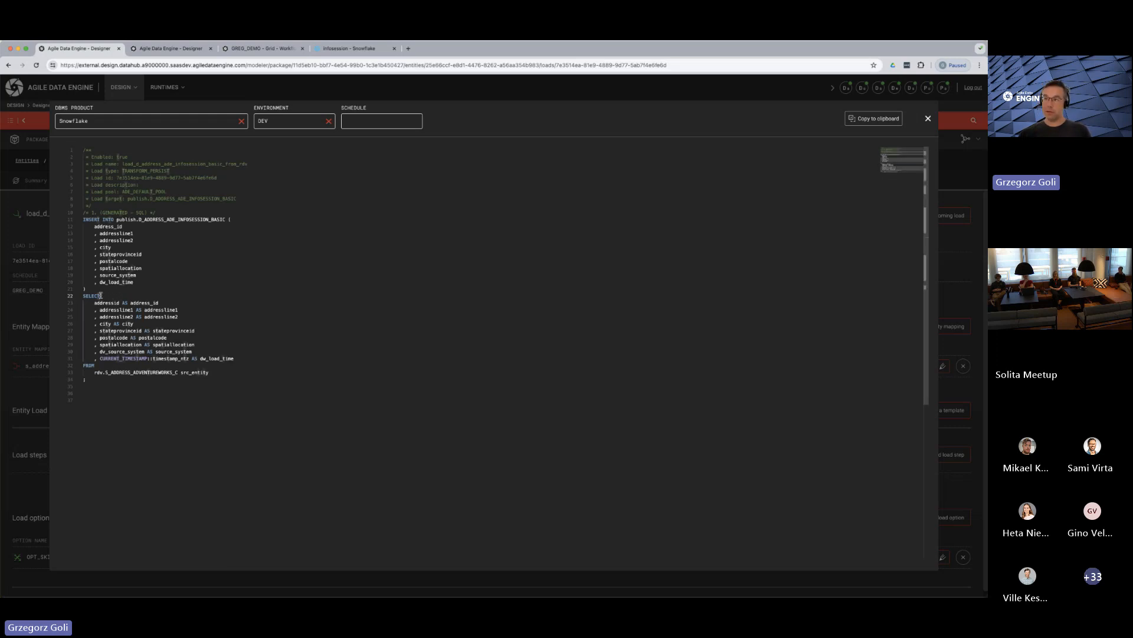
left_click(928, 120)
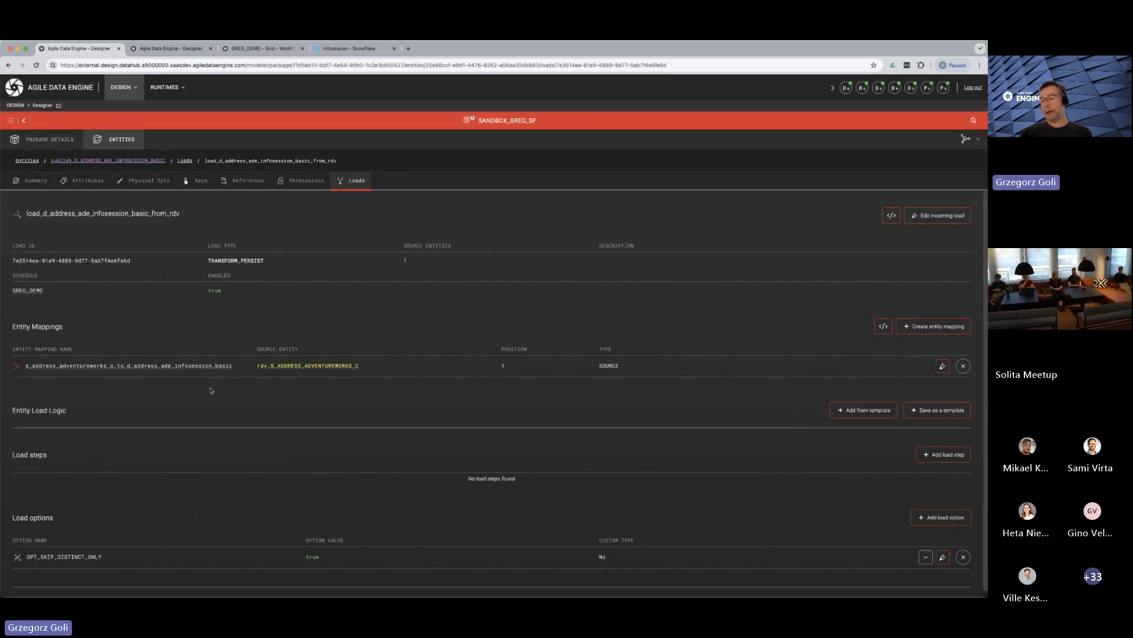
Add the load option OPT_WHERE with the value addressid<100
left_click(941, 518)
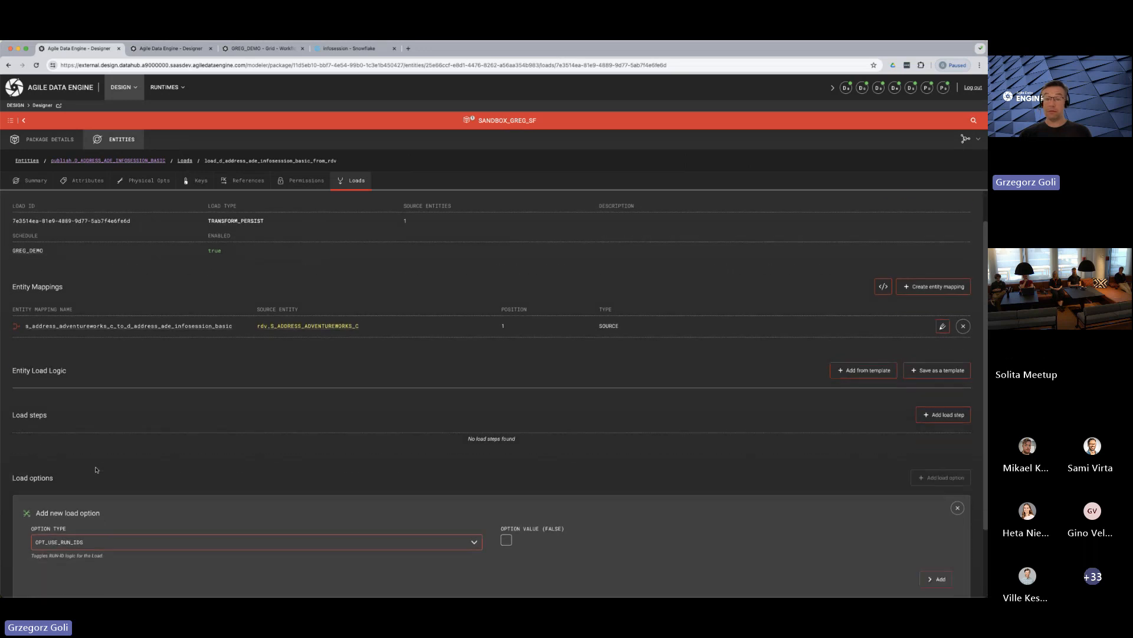
left_click(104, 526)
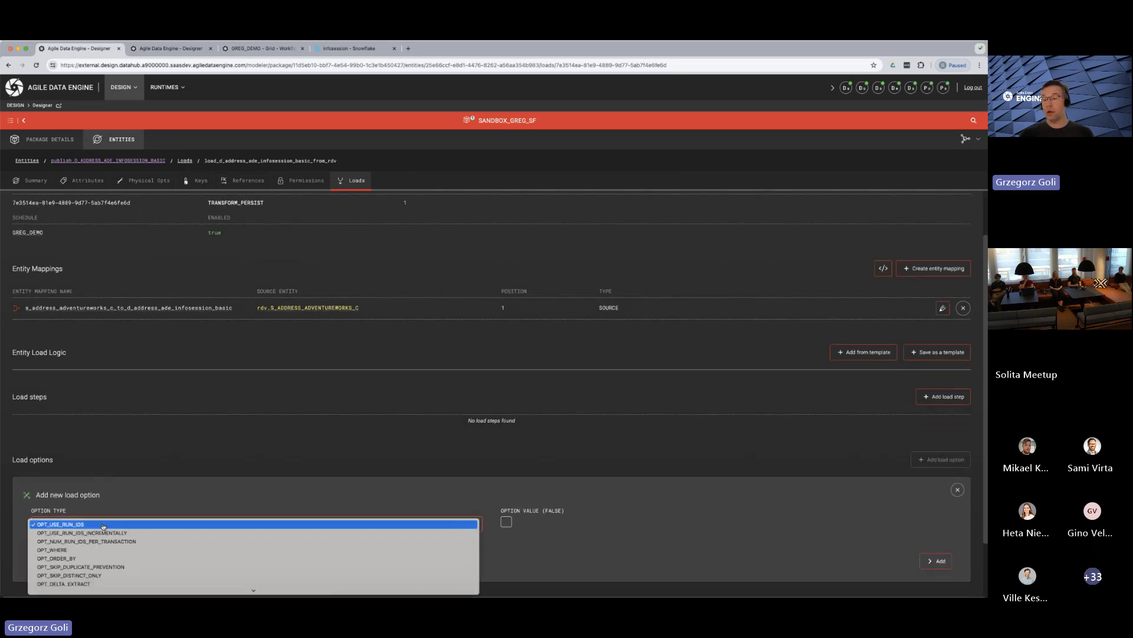
left_click(61, 550)
left_click(532, 526)
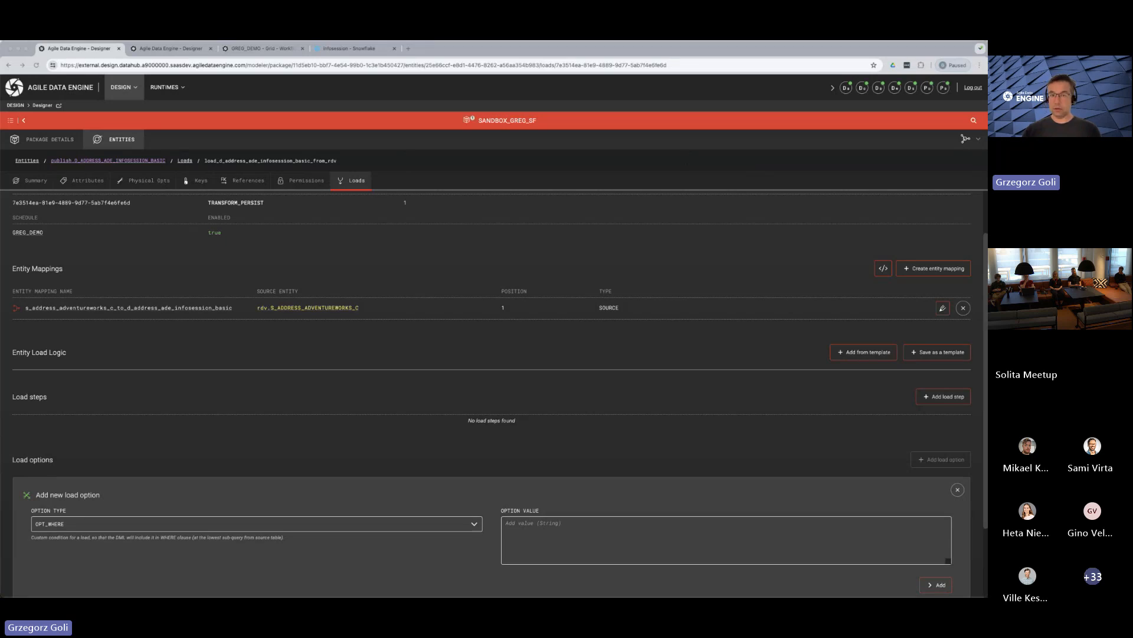
left_click(535, 533)
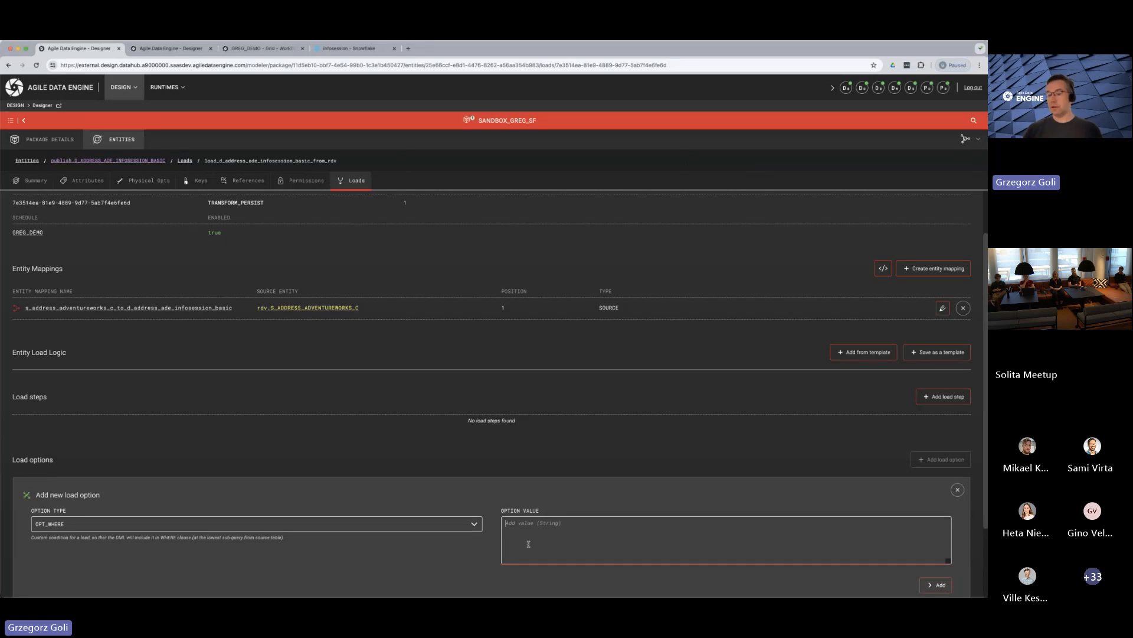
type("addressid<100")
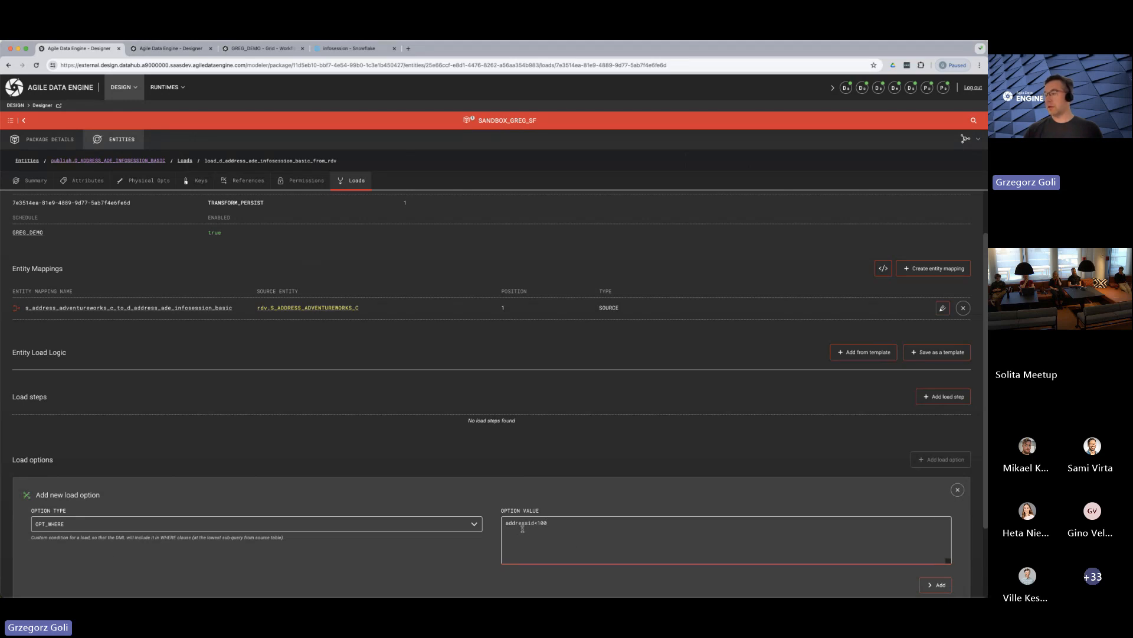
scroll(721, 565, "down", 2)
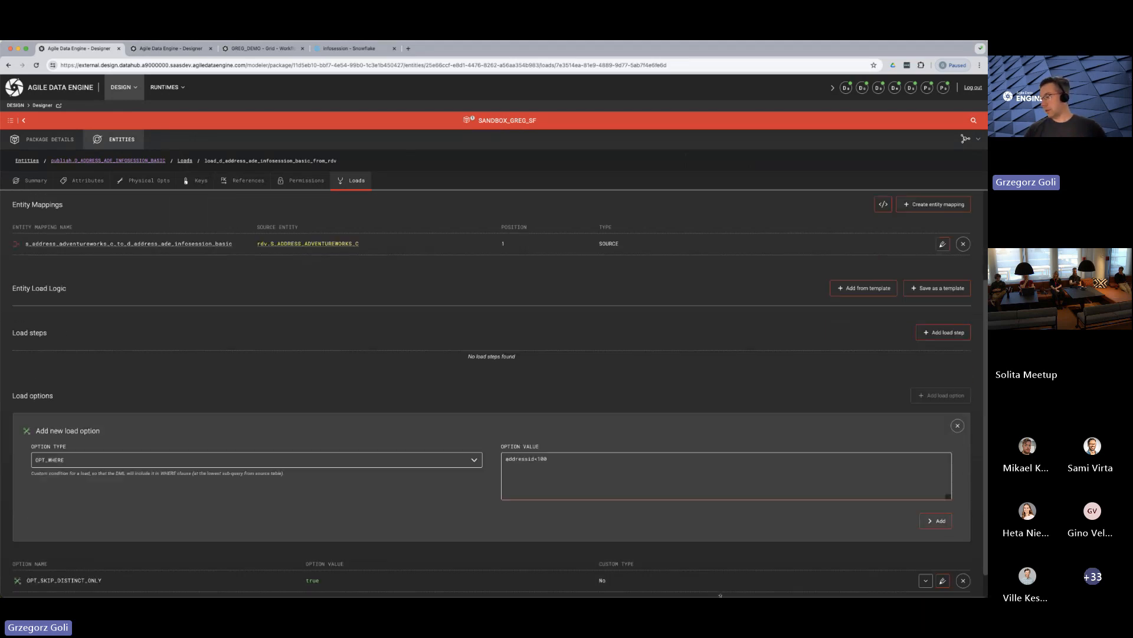
left_click(935, 516)
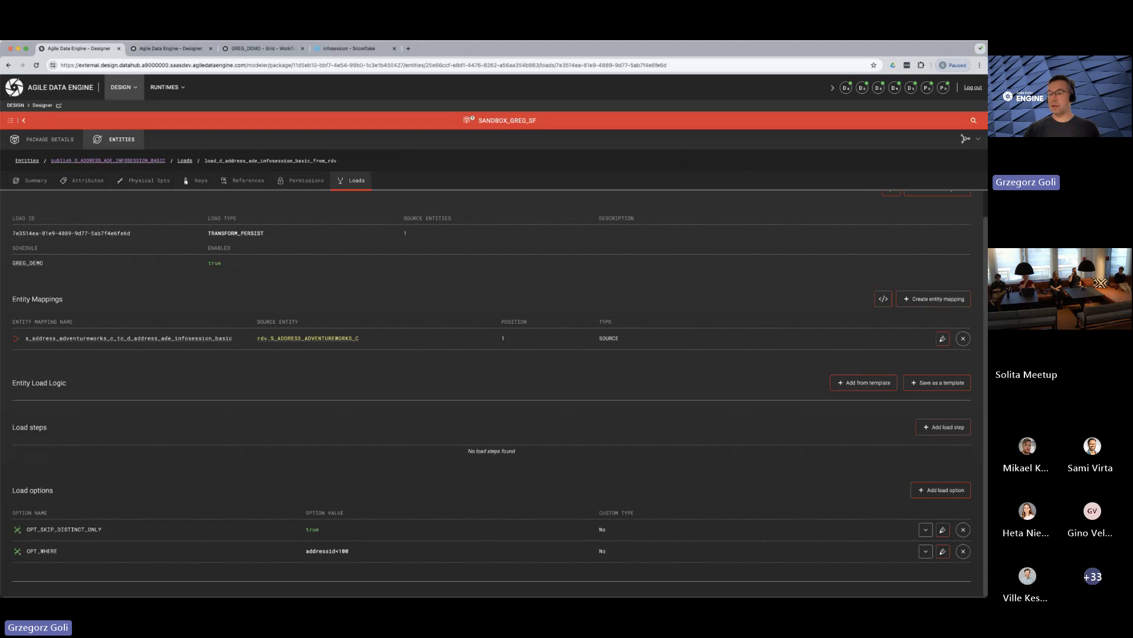
Preview the load's generated SQL again and check its WHERE condition
scroll(430, 405, "up", 1)
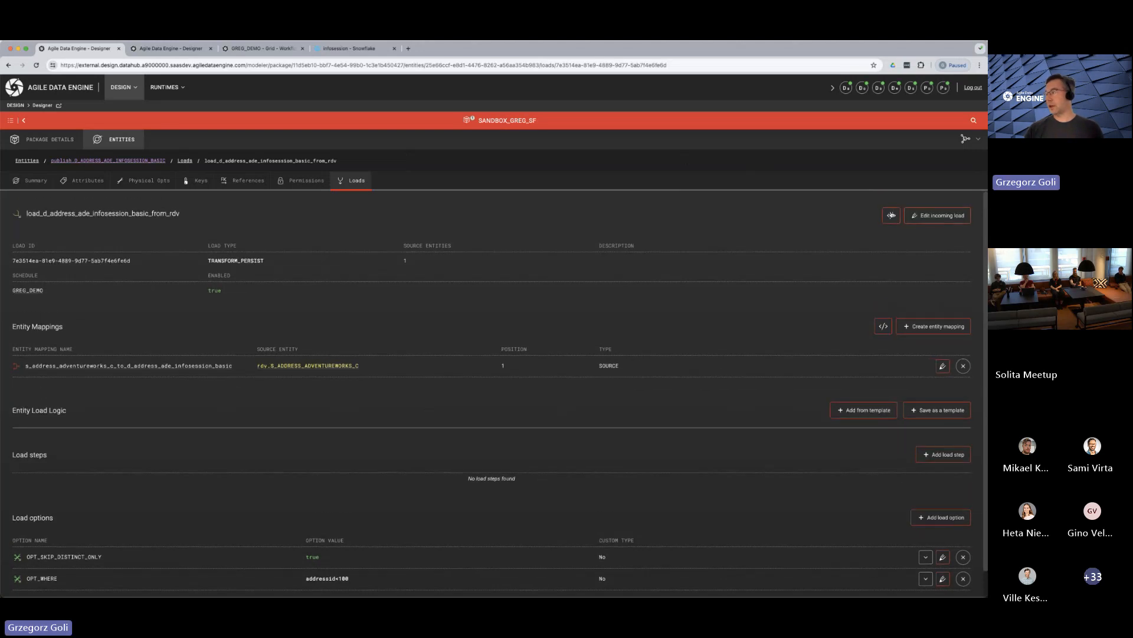
left_click(890, 215)
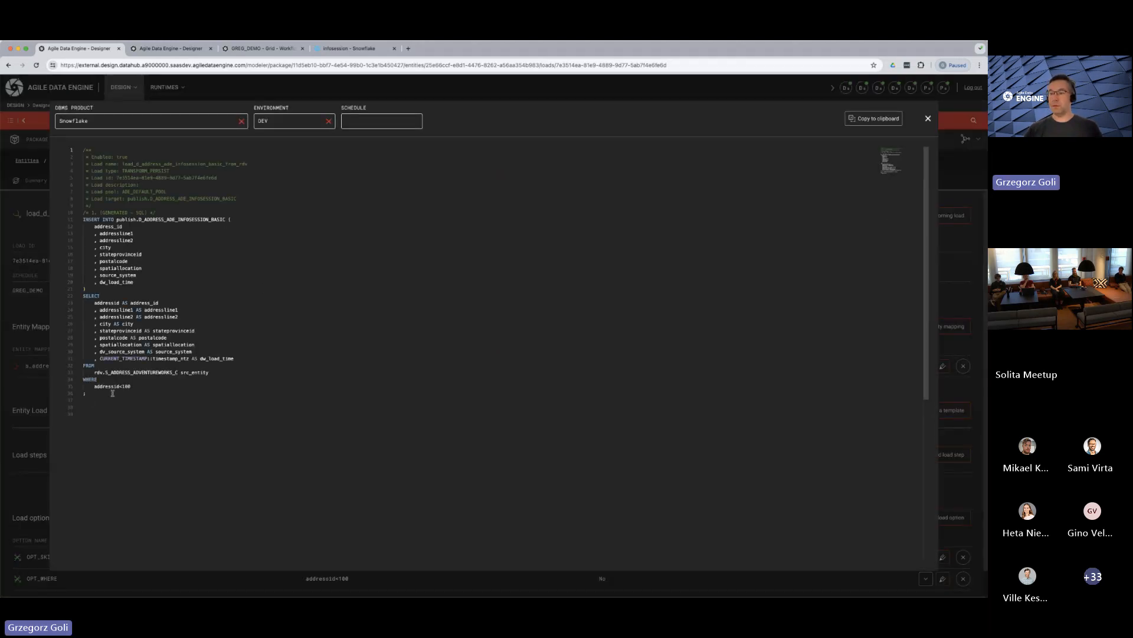
left_click_drag(96, 392, 88, 383)
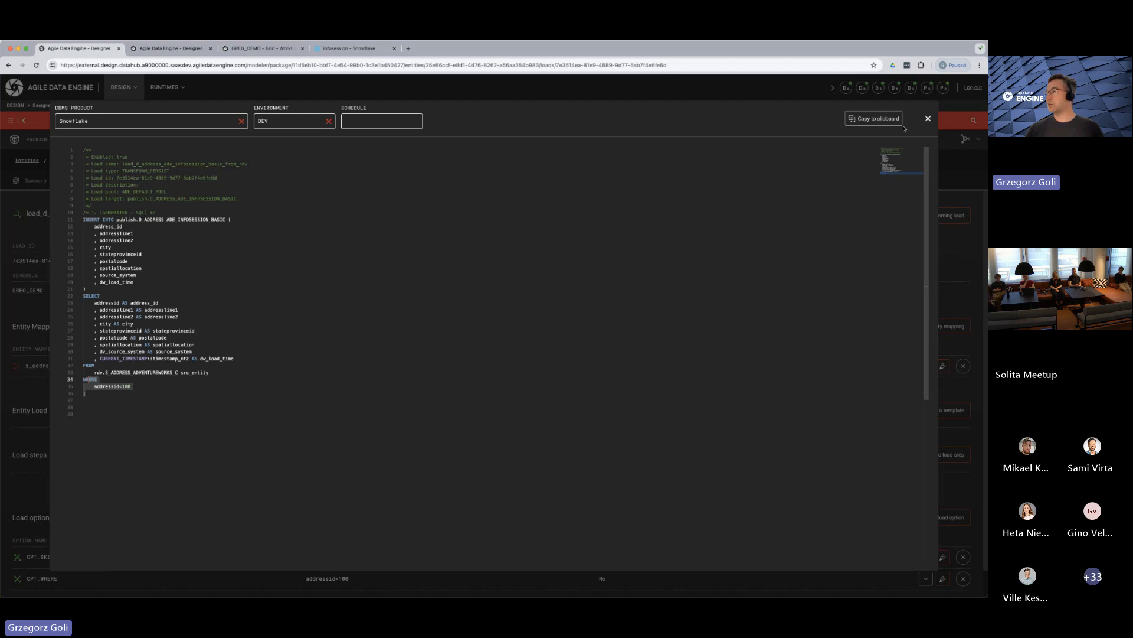
left_click(927, 120)
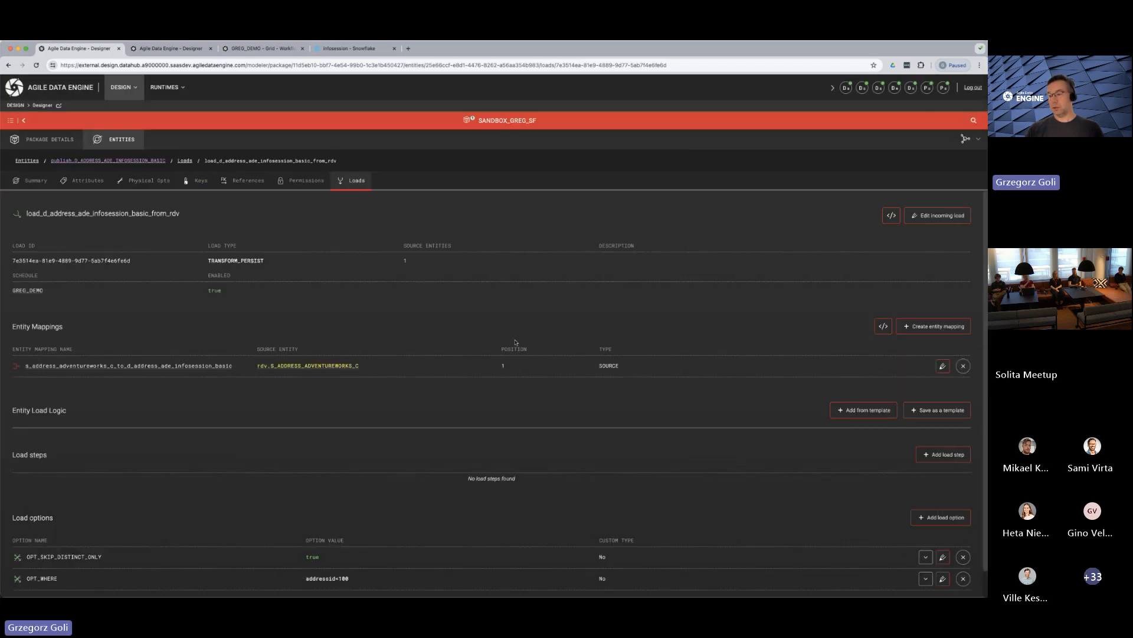
Try to add the load option OPT_NOT_EXISTS_WHERE with an empty value
scroll(134, 548, "down", 1)
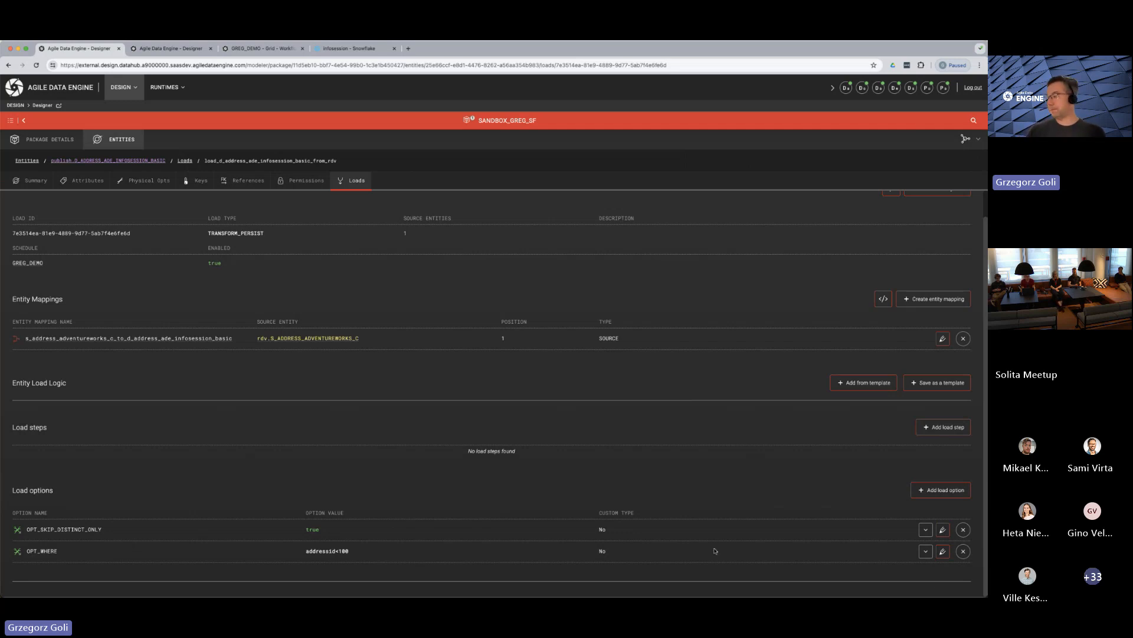
left_click(946, 491)
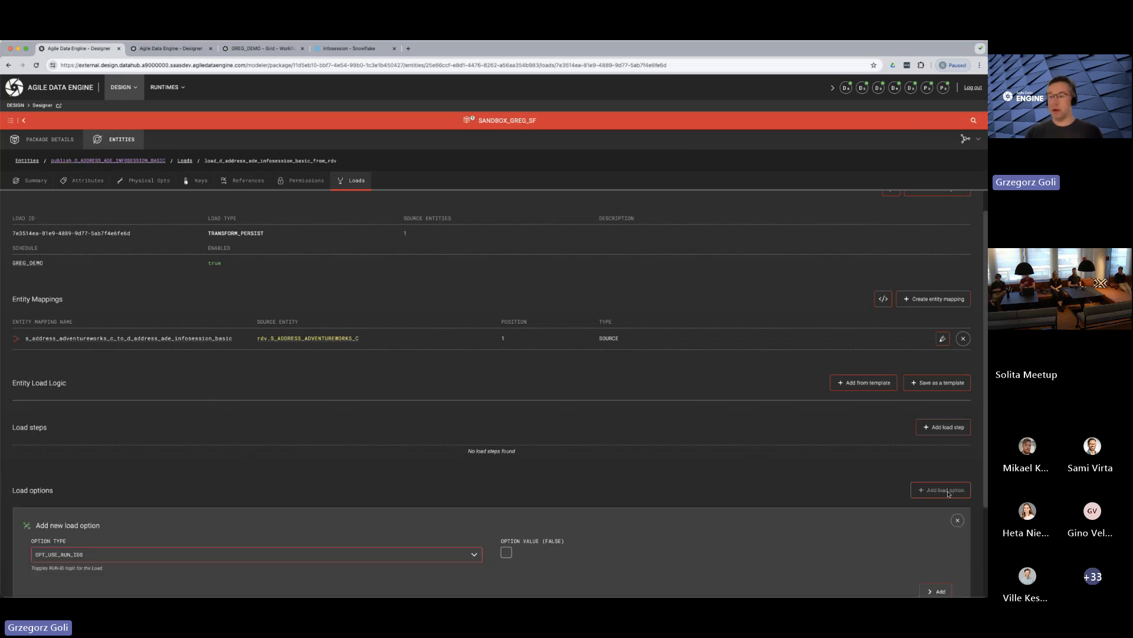
scroll(130, 460, "down", 3)
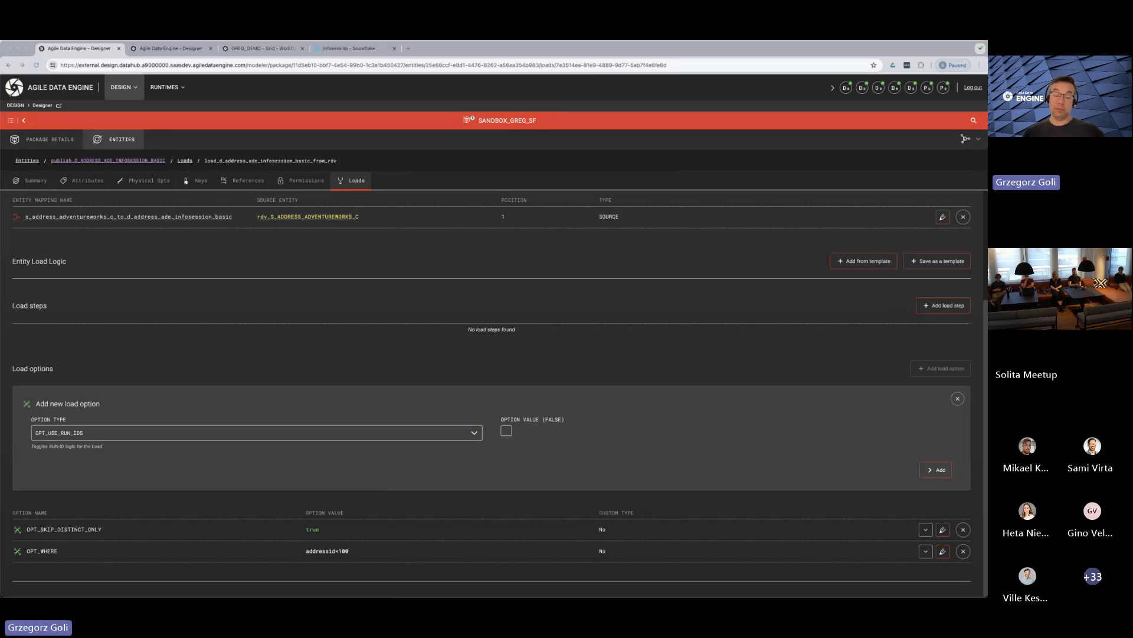
left_click(149, 418)
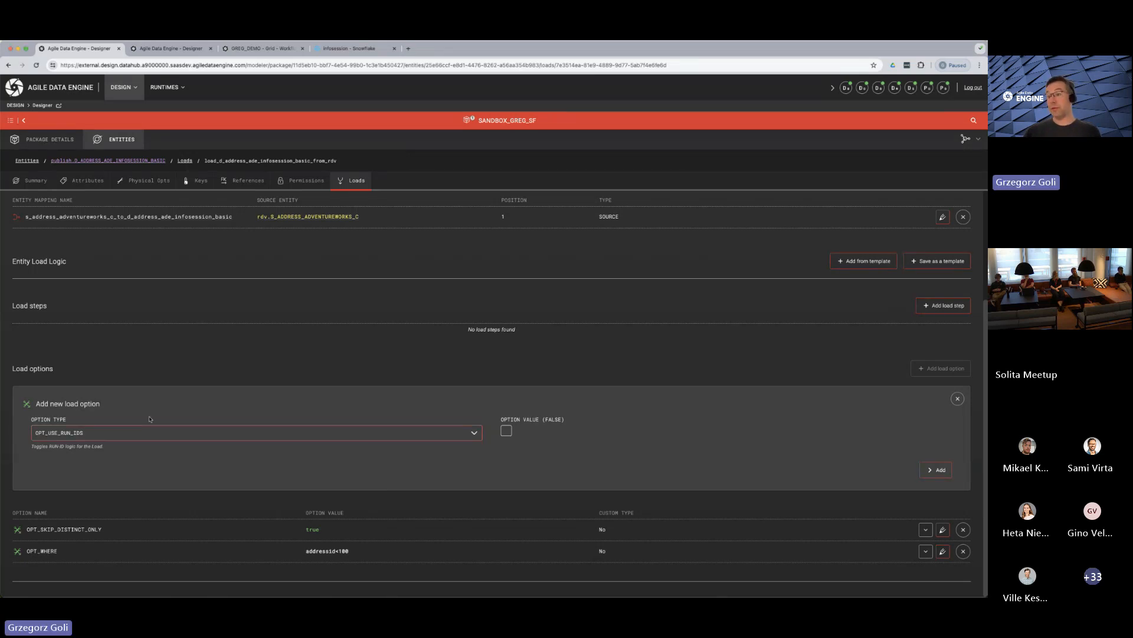
left_click(147, 433)
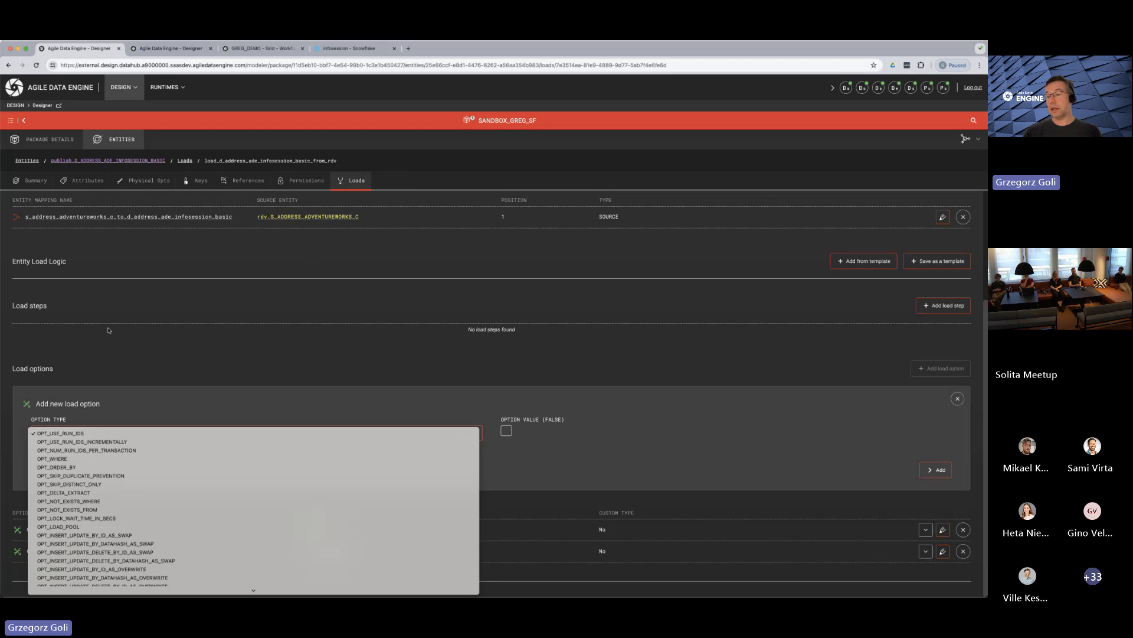
left_click(110, 500)
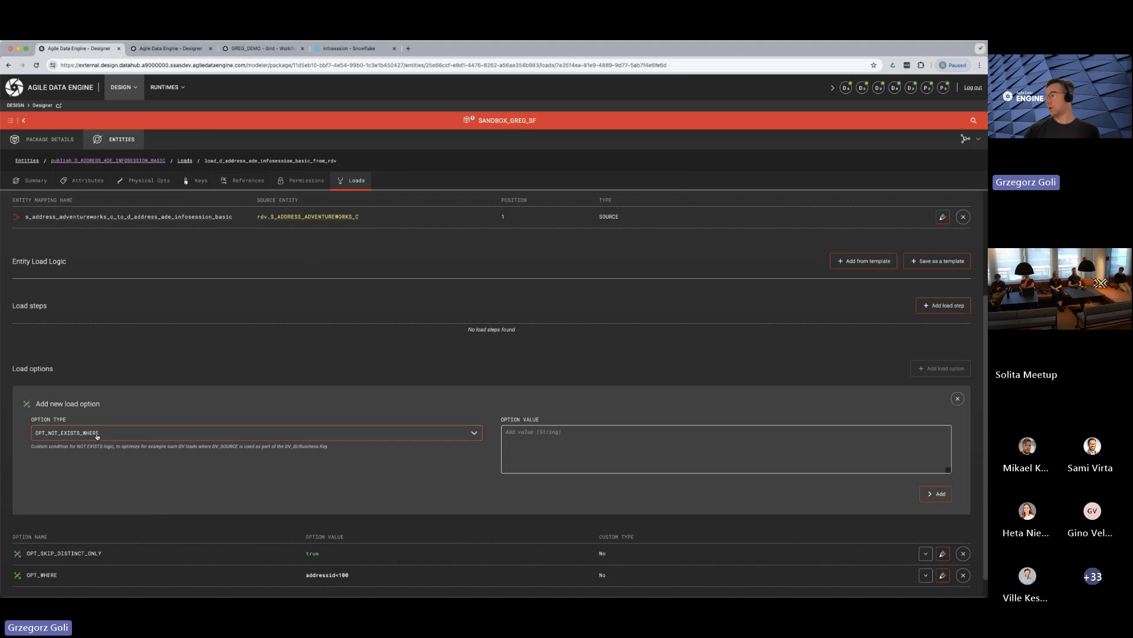
left_click(938, 495)
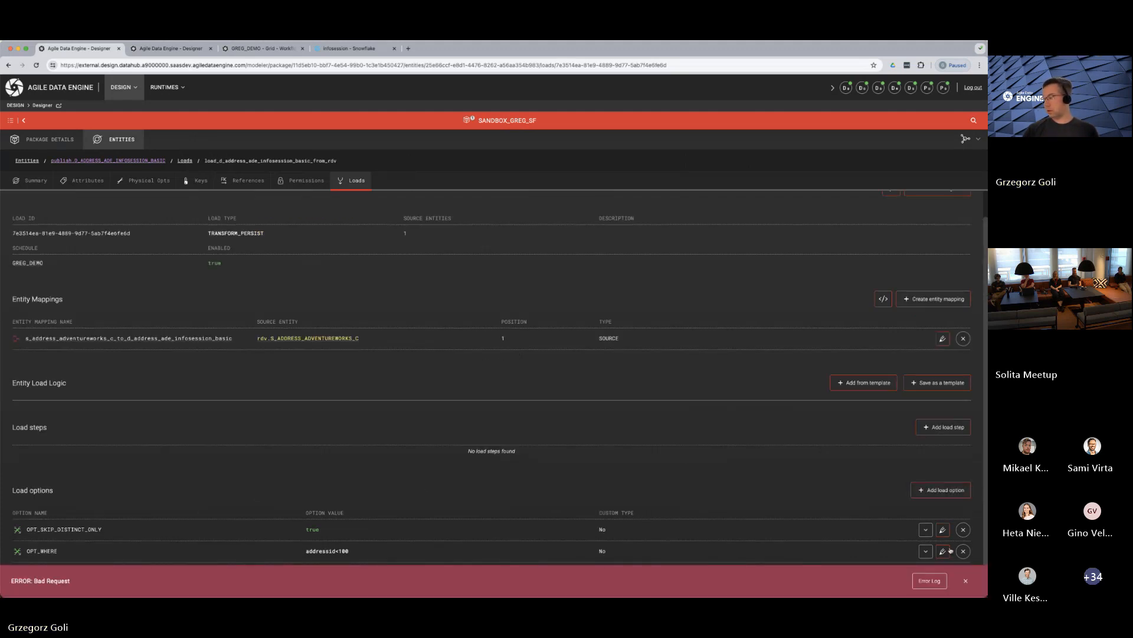
Dismiss the error and add the load option OPT_NOT_EXISTS_WHERE with the value trg.source_system = src.source_system
left_click(966, 580)
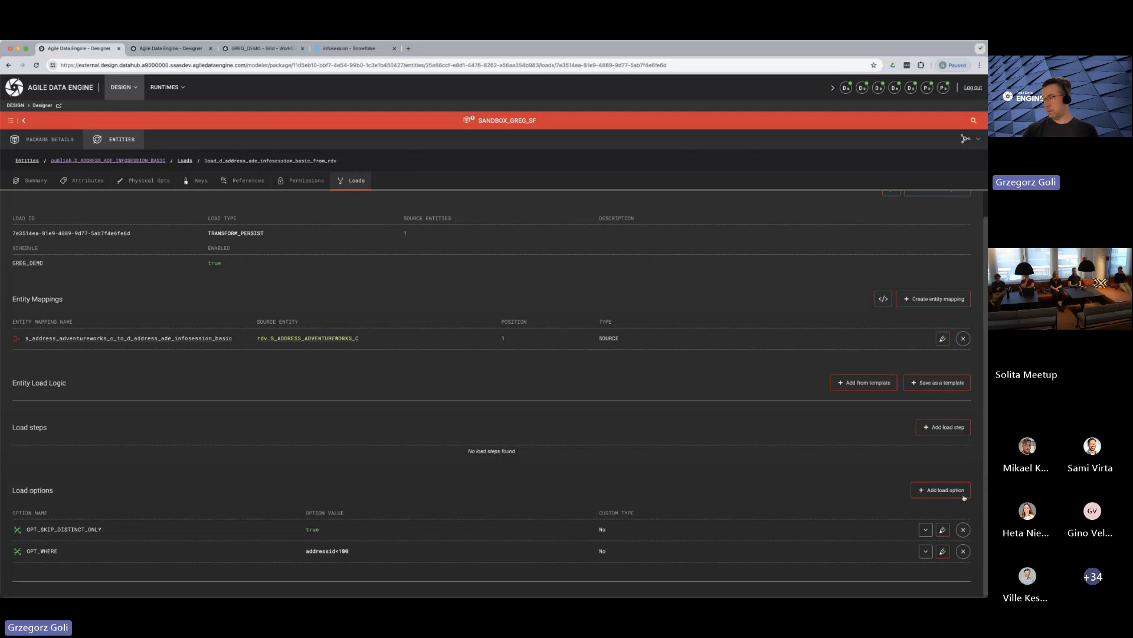
left_click(941, 490)
scroll(531, 414, "down", 3)
left_click(151, 433)
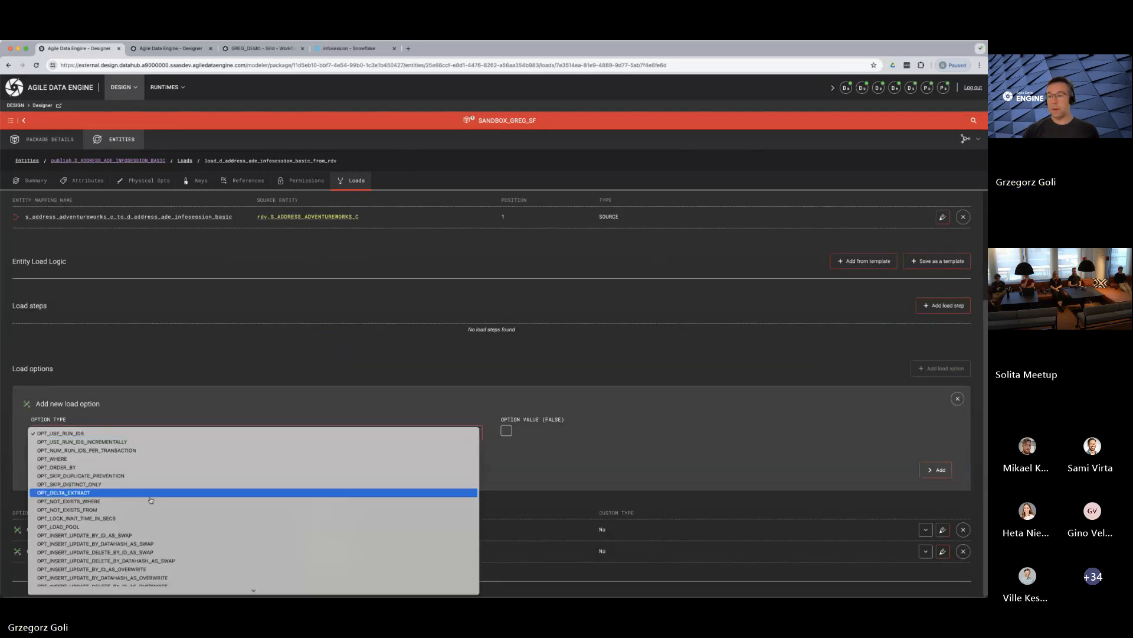
left_click(76, 501)
left_click(539, 462)
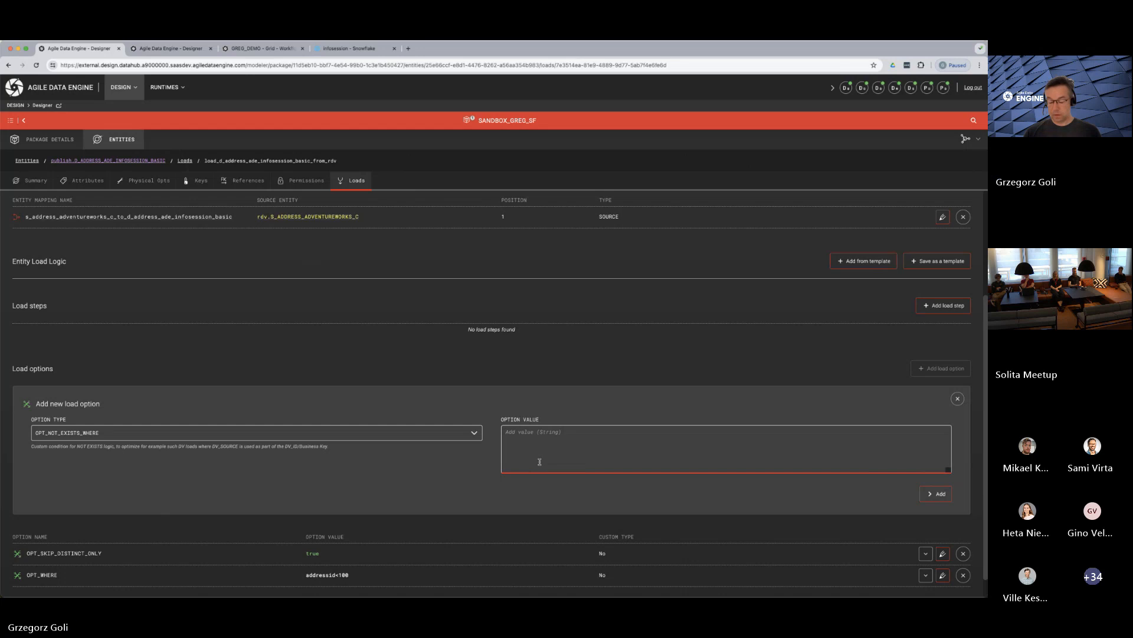
key("super+Tab")
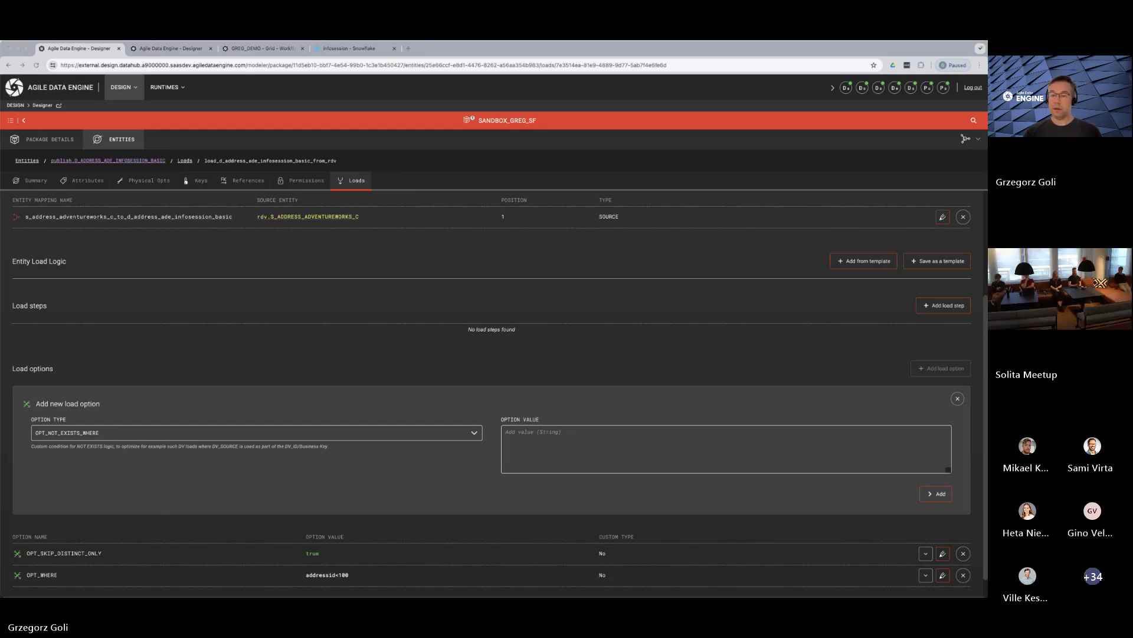
left_click(578, 453)
type("trg.source_system = src.source_system")
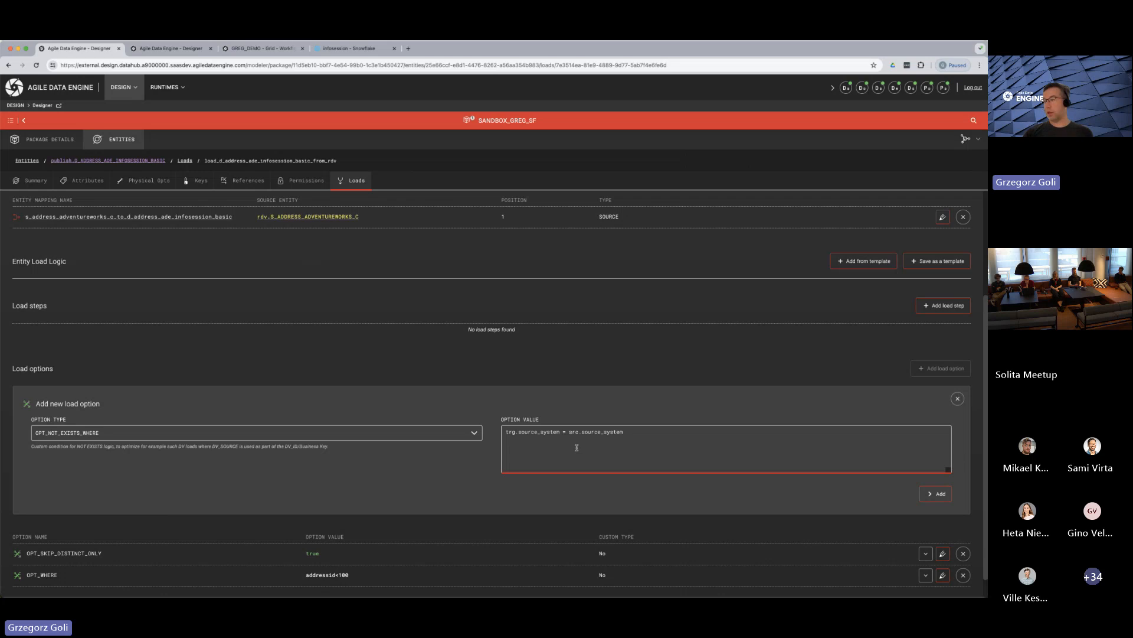
left_click(935, 492)
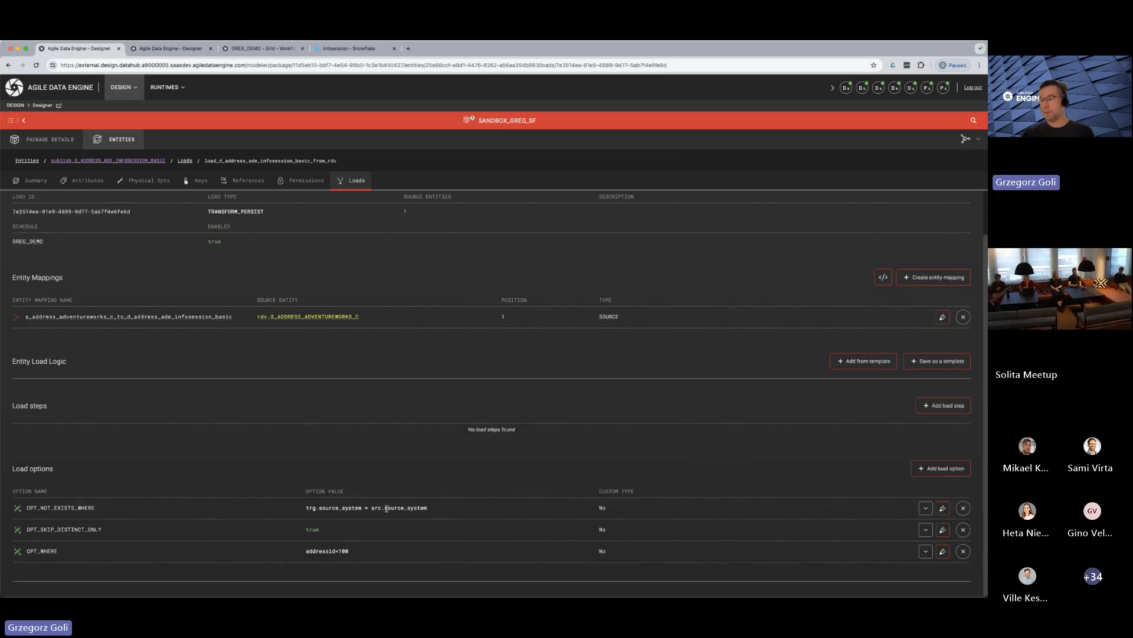
Preview the load's generated SQL and examine its outer WHERE NOT EXISTS block
scroll(783, 264, "up", 2)
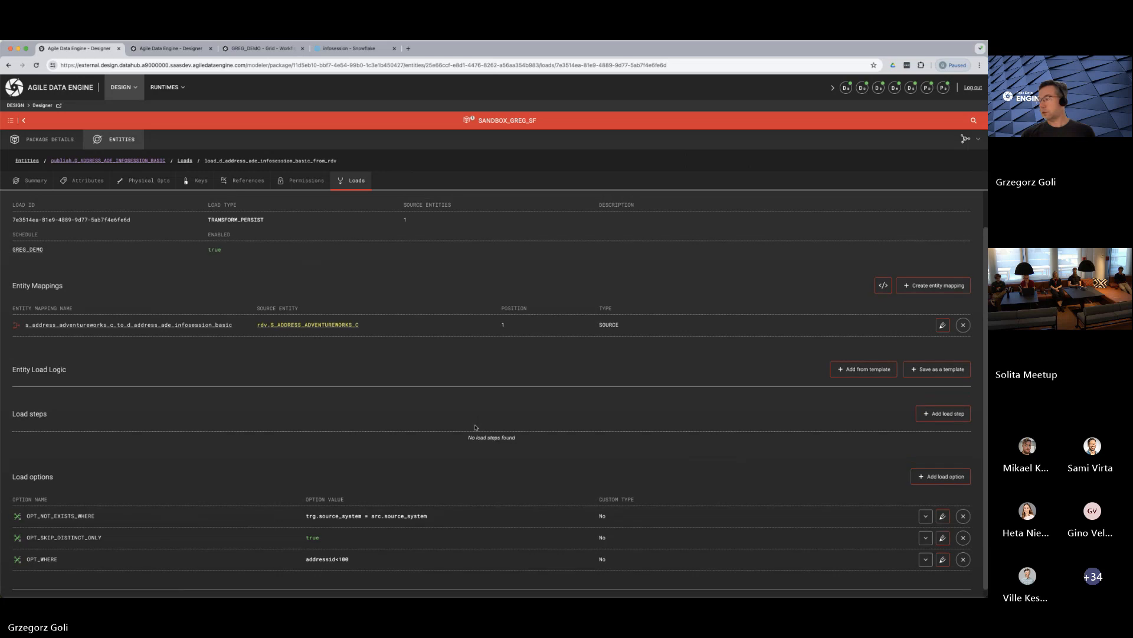
left_click(892, 214)
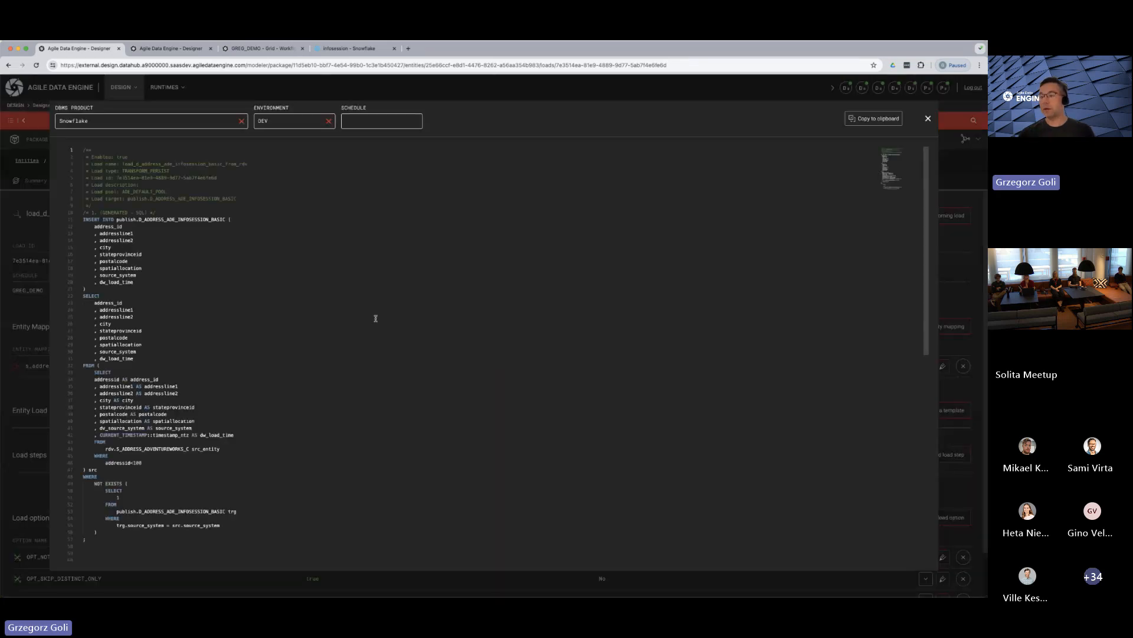
scroll(256, 440, "down", 5)
scroll(143, 378, "up", 5)
scroll(143, 378, "down", 2)
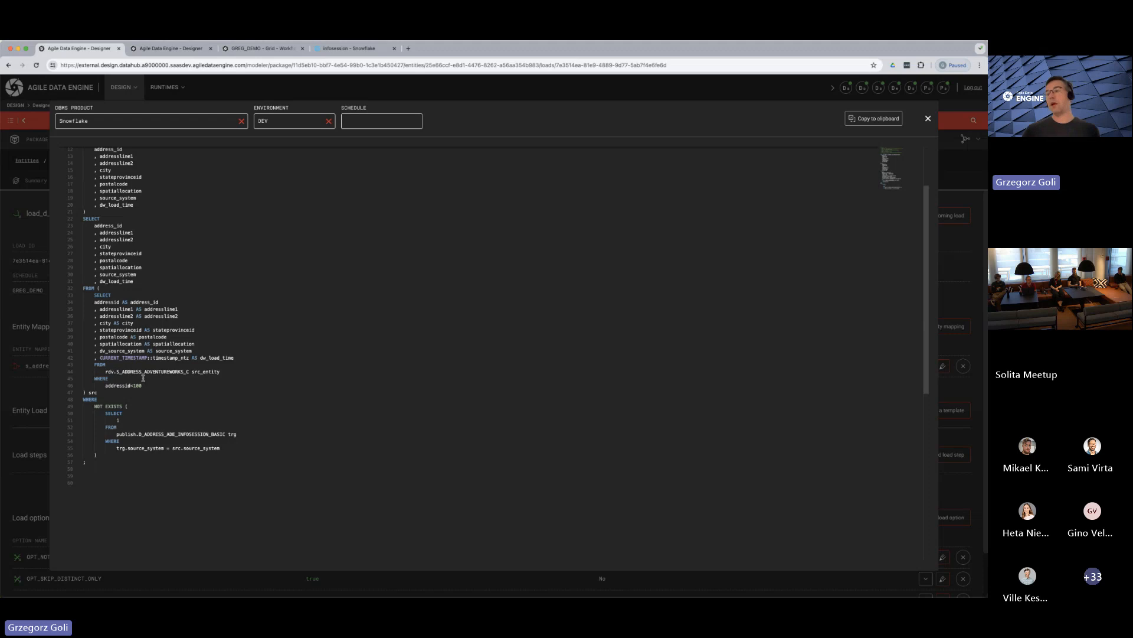
left_click_drag(85, 400, 108, 463)
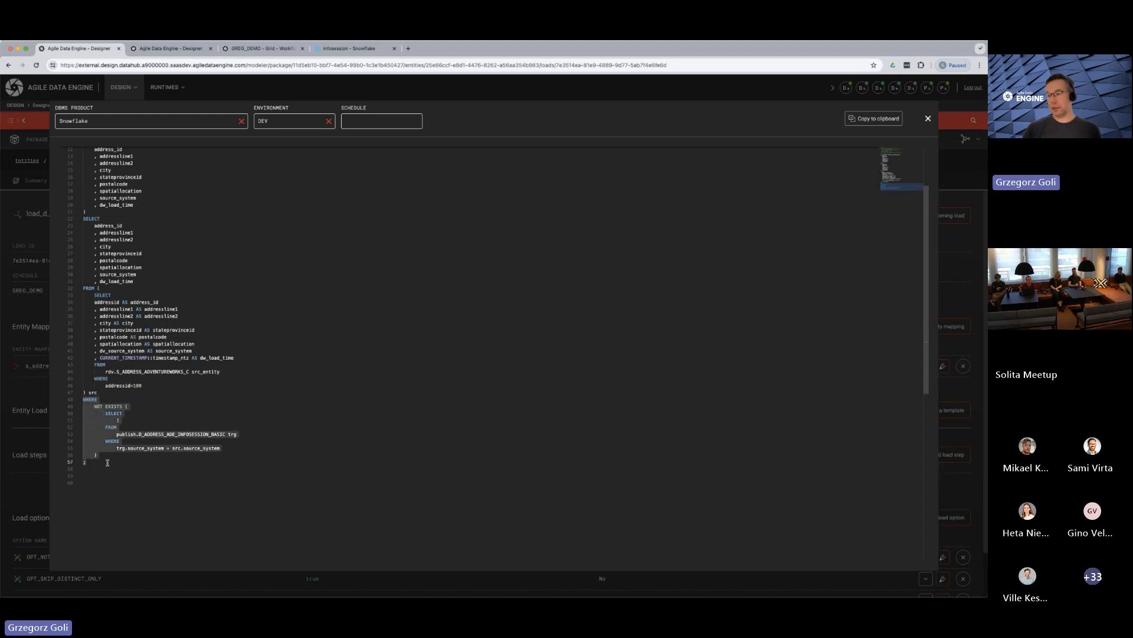
left_click(194, 459)
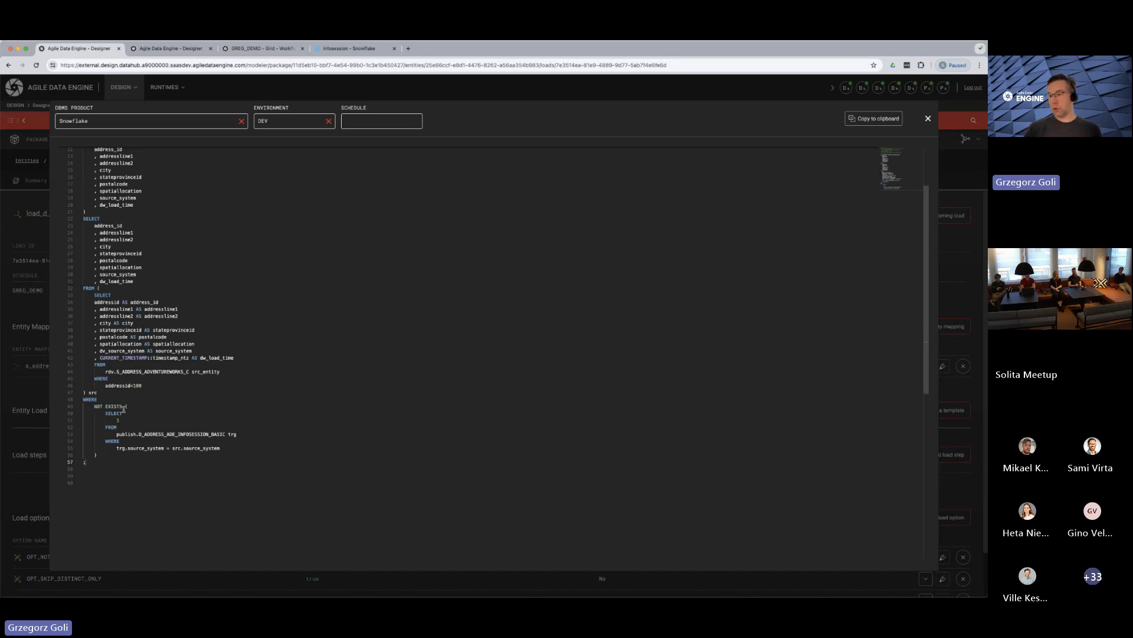
left_click_drag(124, 408, 84, 405)
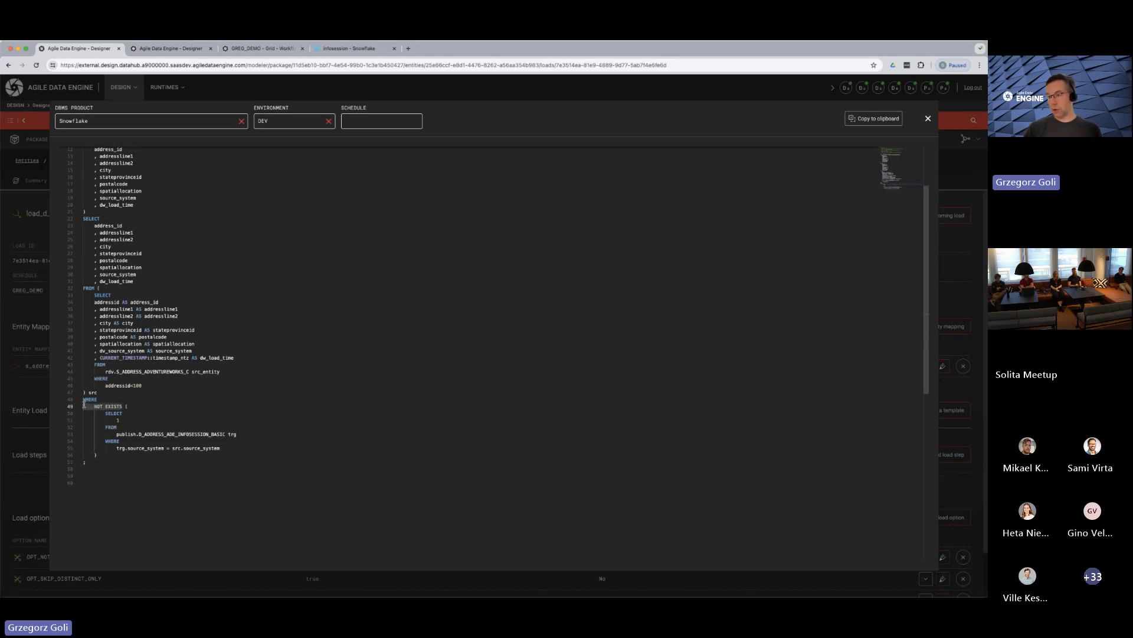
Examine the source_system comparison and where the trg and src aliases are defined, and close the SQL preview
left_click(209, 451)
left_click(117, 448)
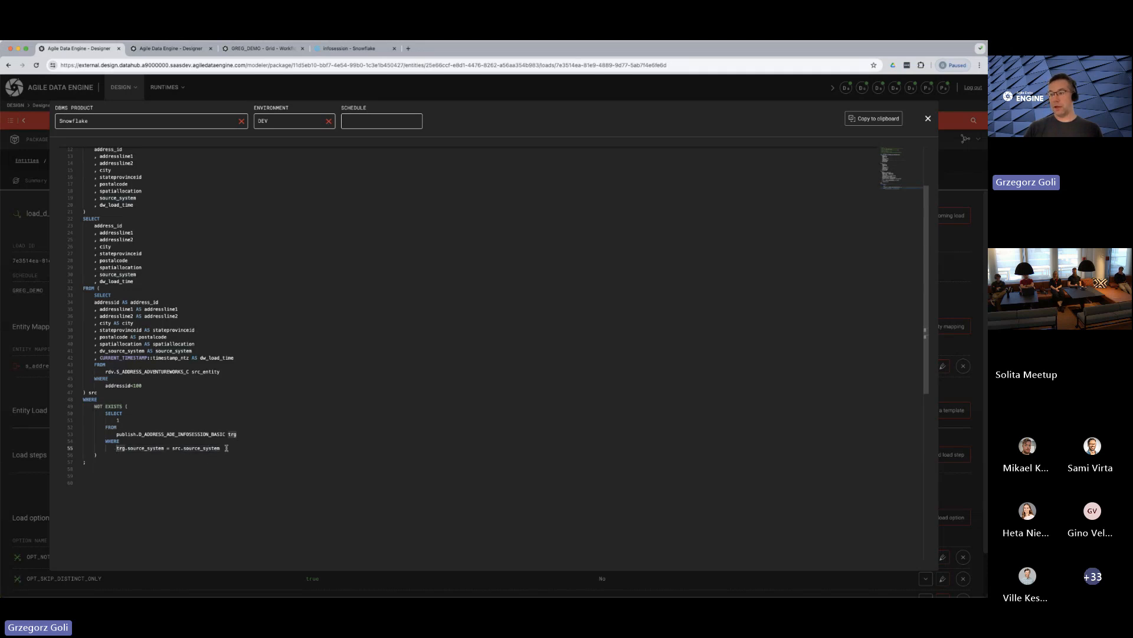
left_click_drag(226, 448, 116, 448)
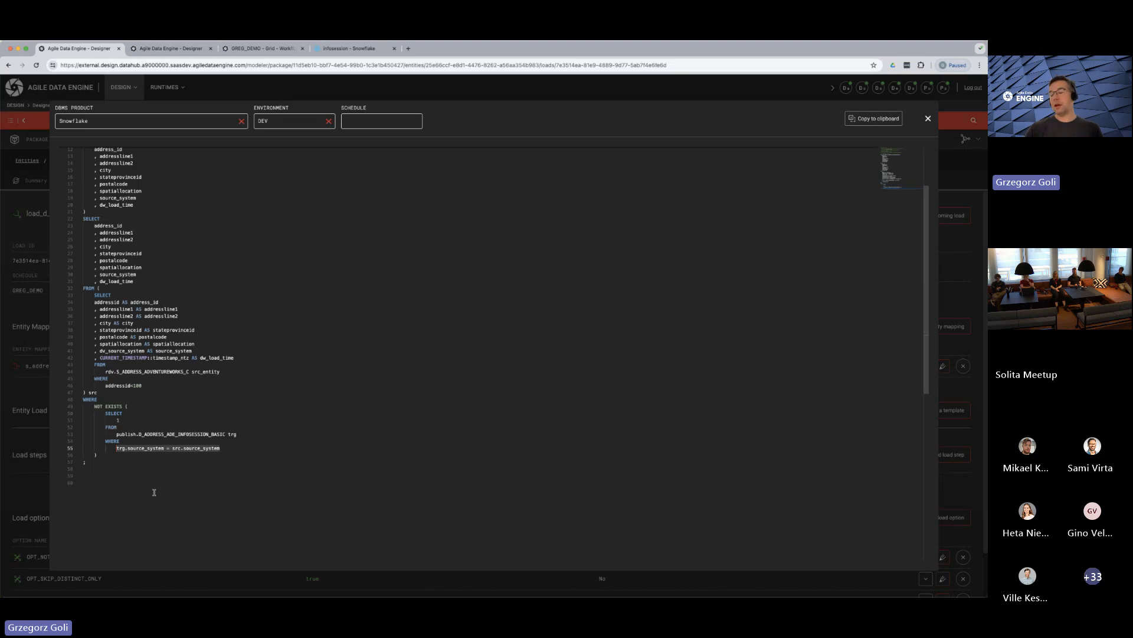
left_click(118, 448)
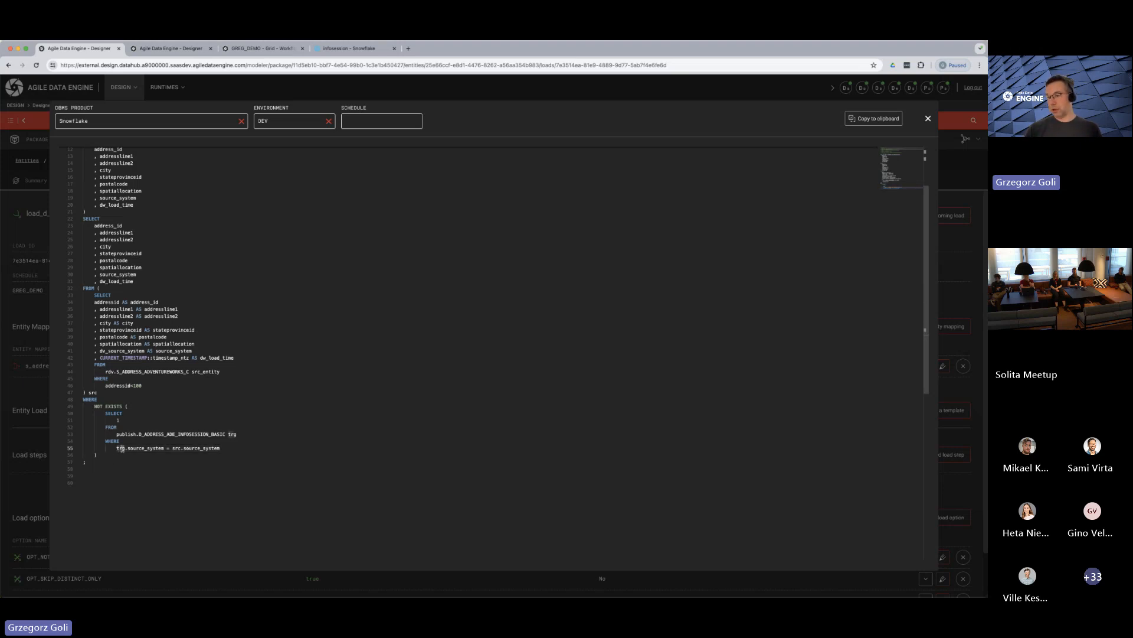
left_click(175, 449)
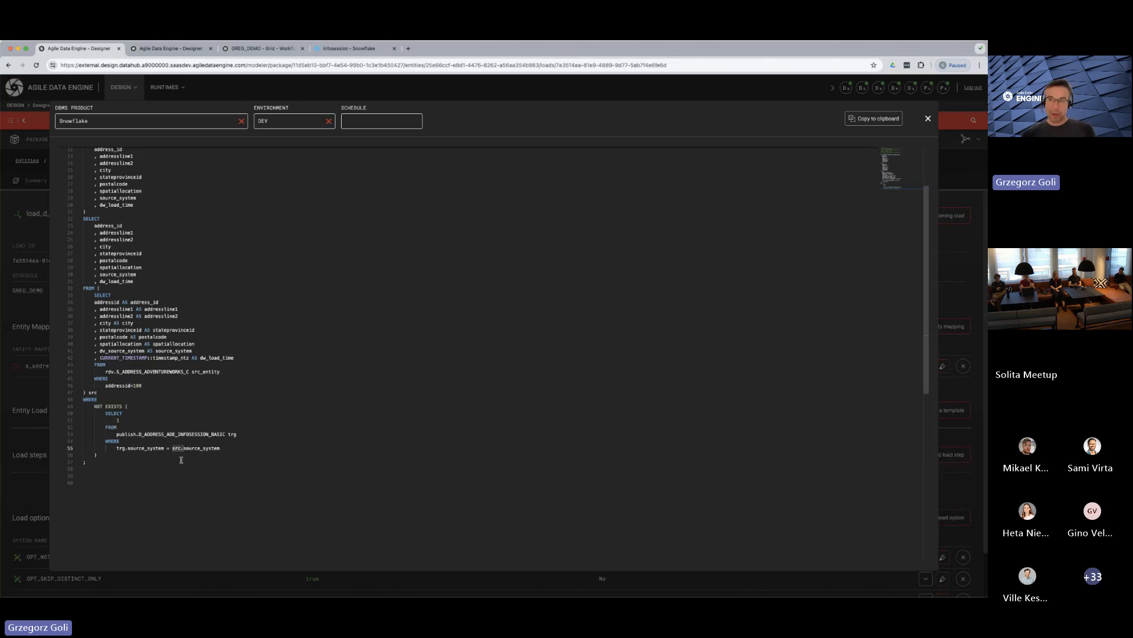
key("Up")
left_click(234, 434)
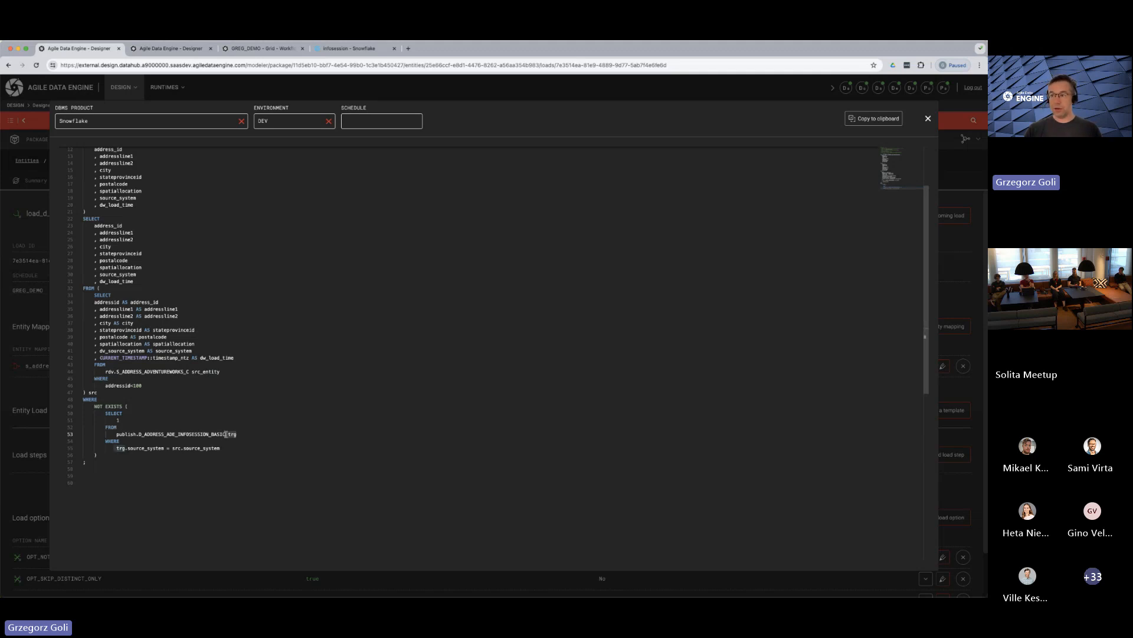
left_click(89, 393)
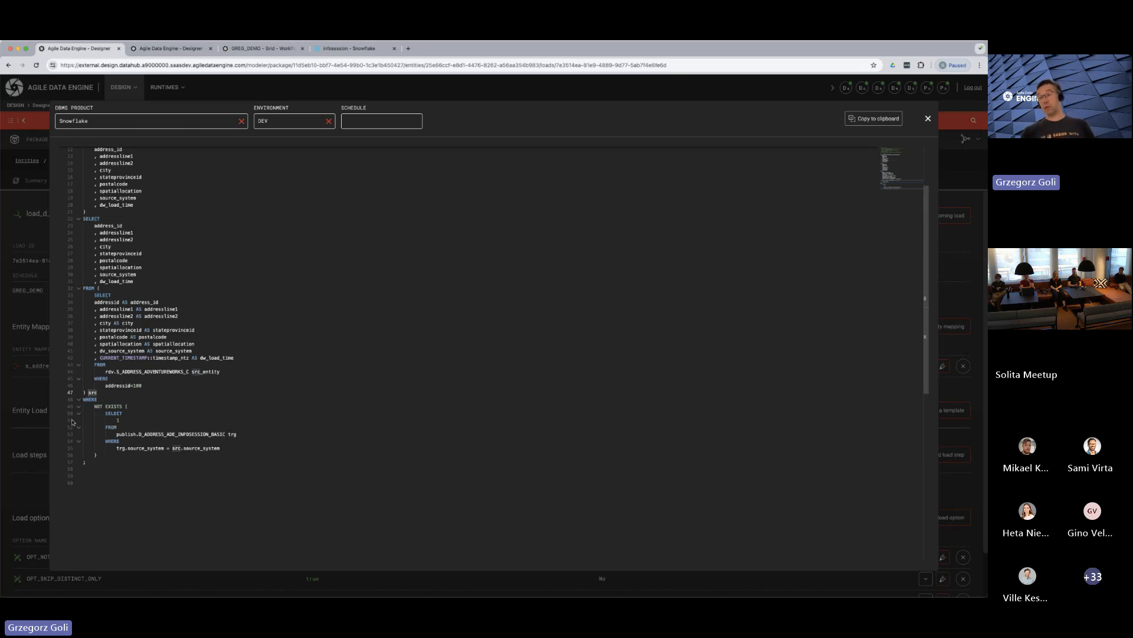
scroll(188, 429, "up", 3)
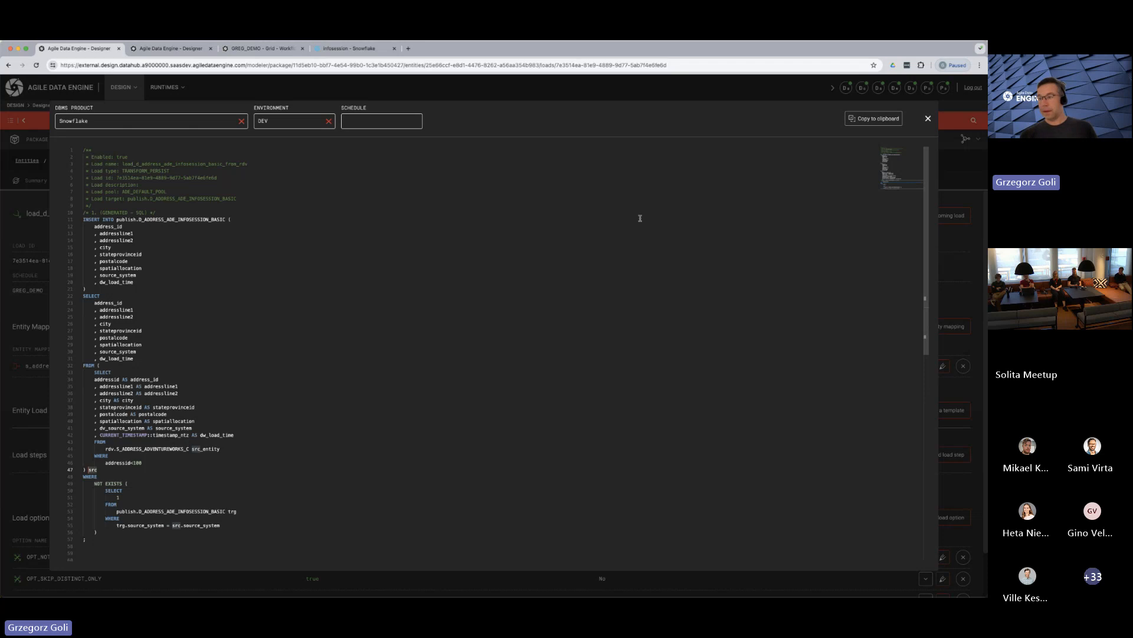
left_click(929, 119)
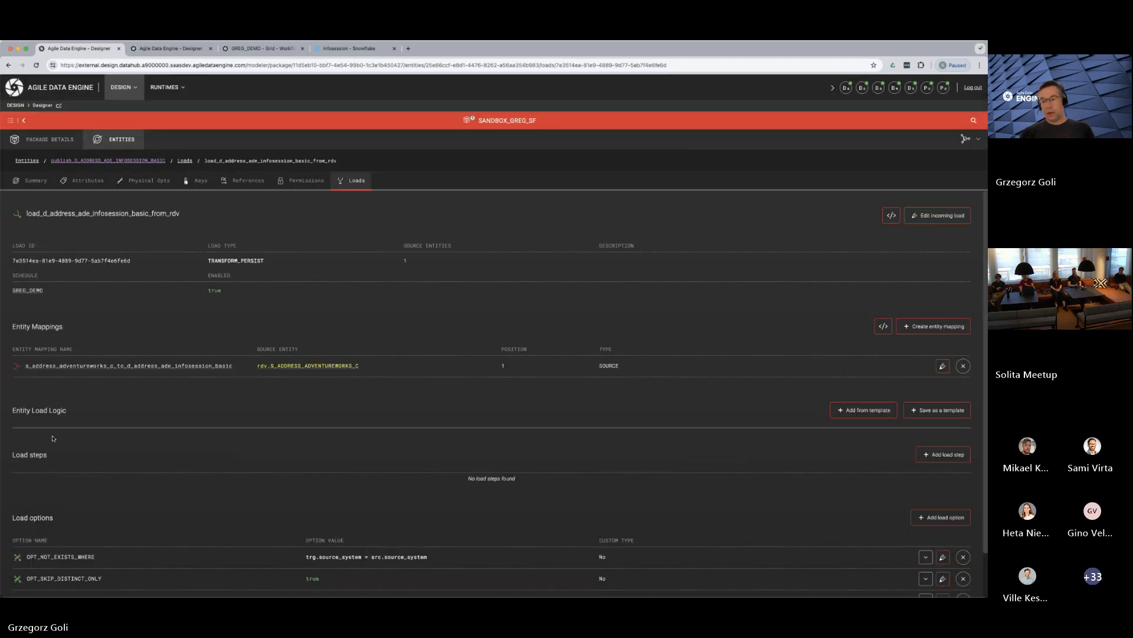
Review the load options list and compare it with the generated SQL in a reopened preview
scroll(185, 515, "down", 2)
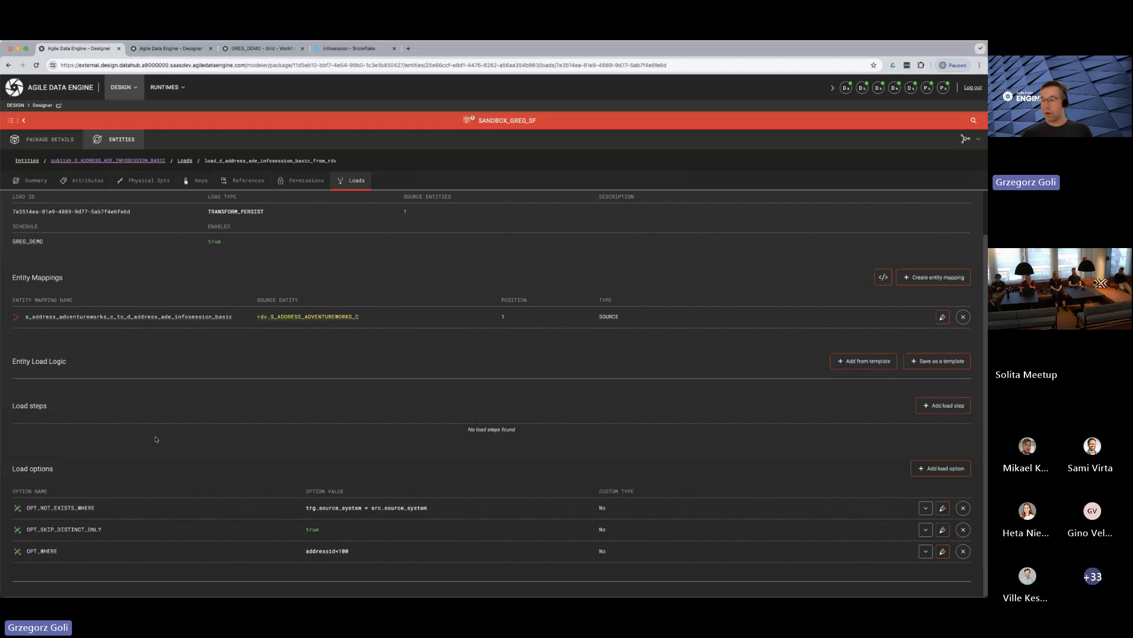
scroll(741, 391, "up", 2)
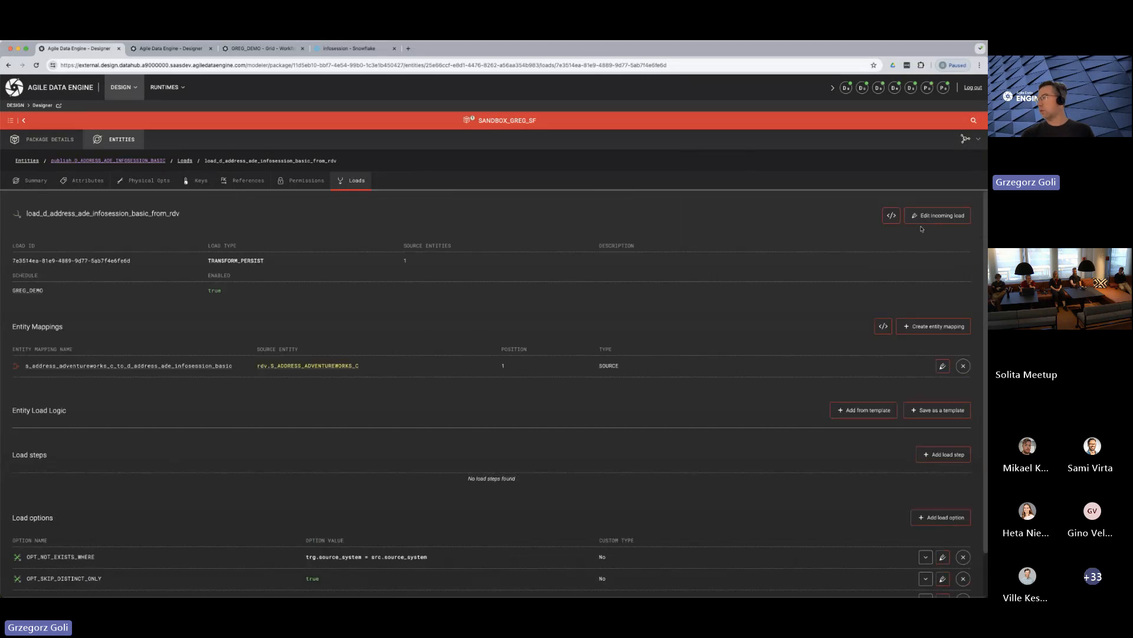
left_click(892, 217)
scroll(129, 405, "down", 2)
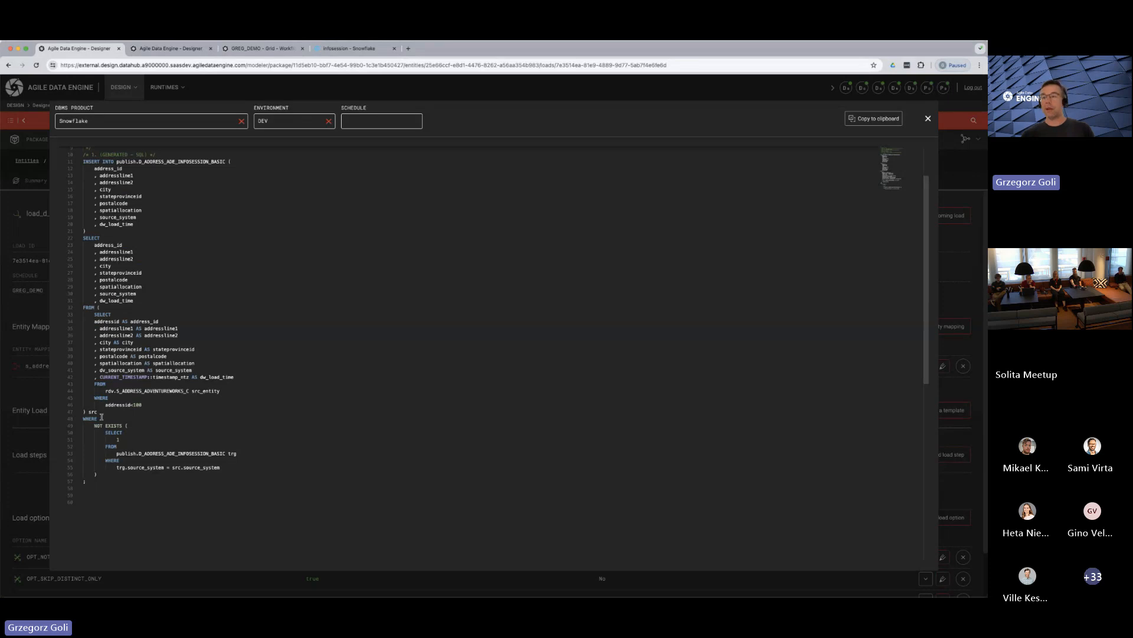
left_click(929, 118)
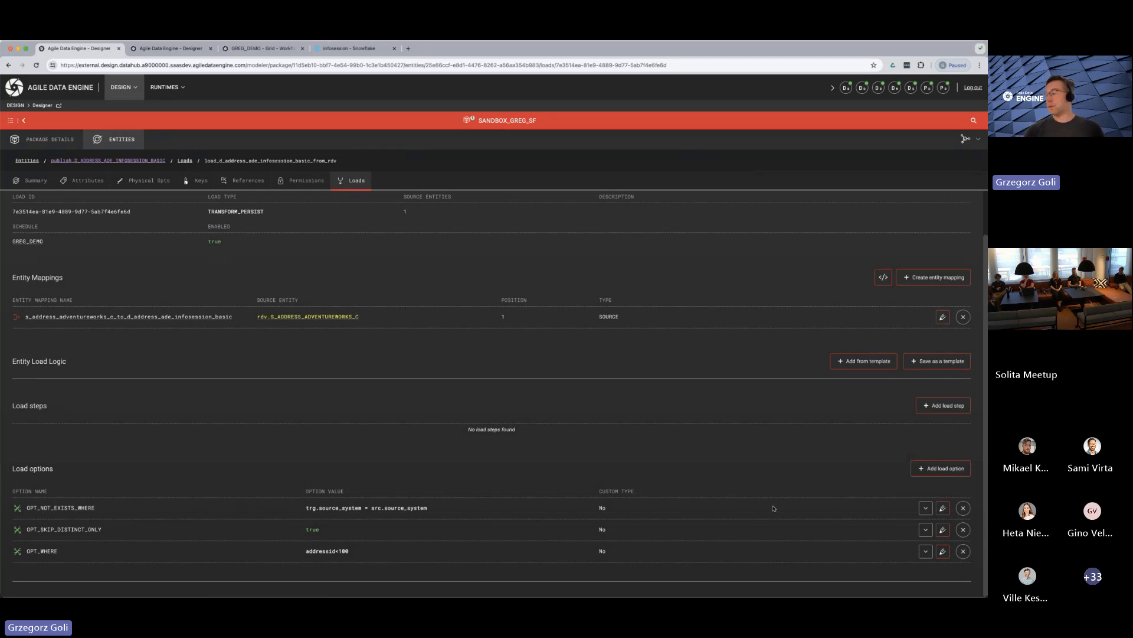
Add the load option OPT_ORDER_BY with the value address_id
left_click(941, 468)
scroll(177, 407, "down", 2)
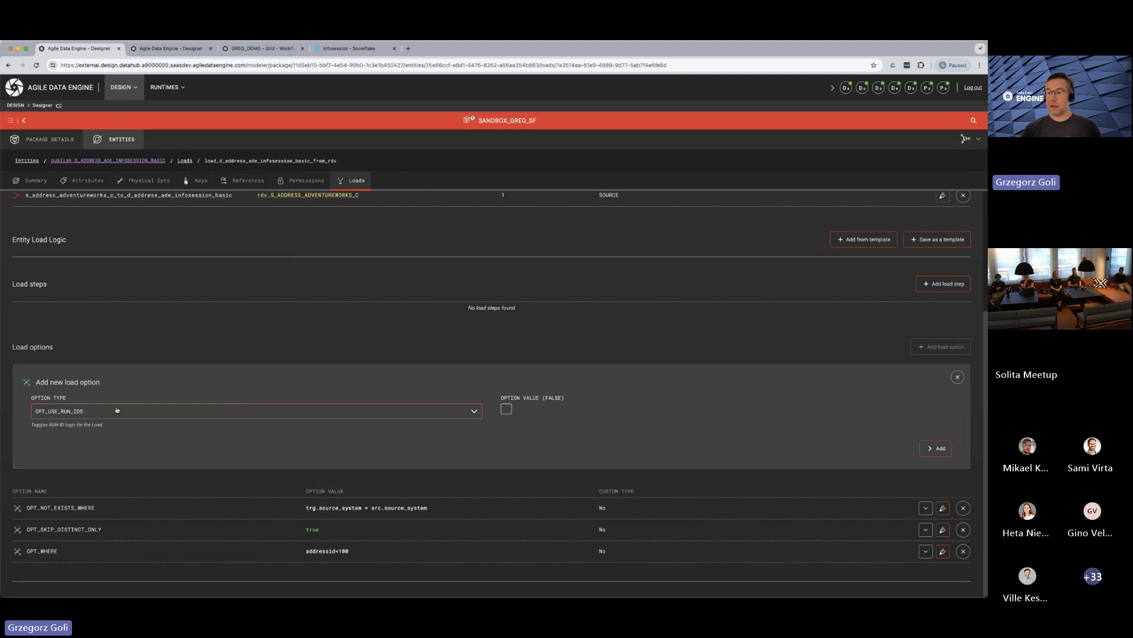
left_click(116, 409)
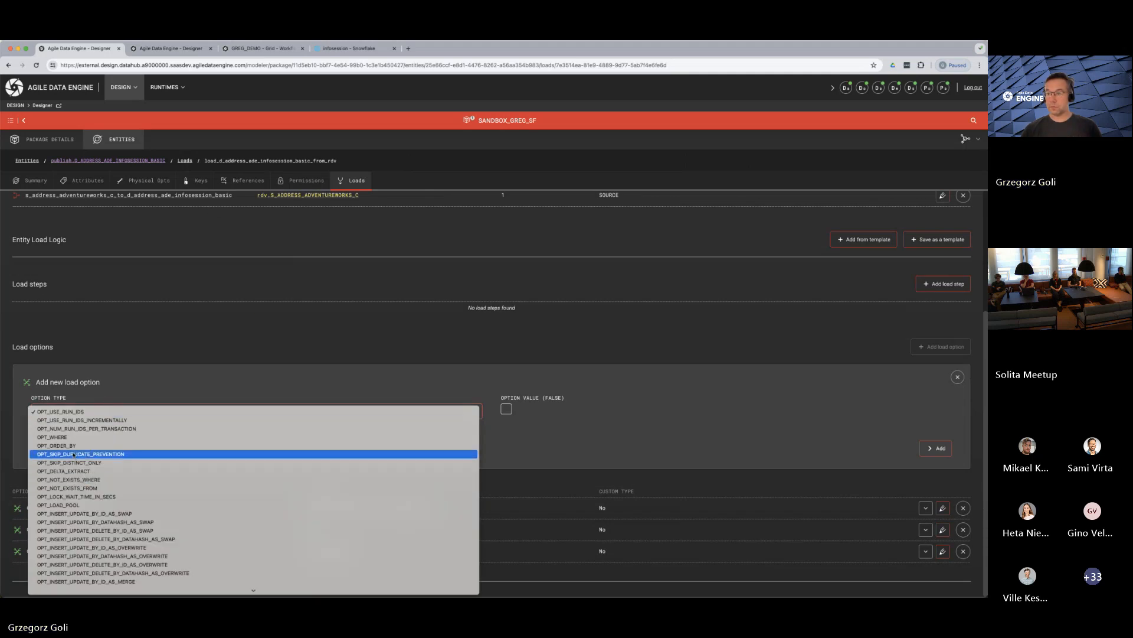
left_click(73, 445)
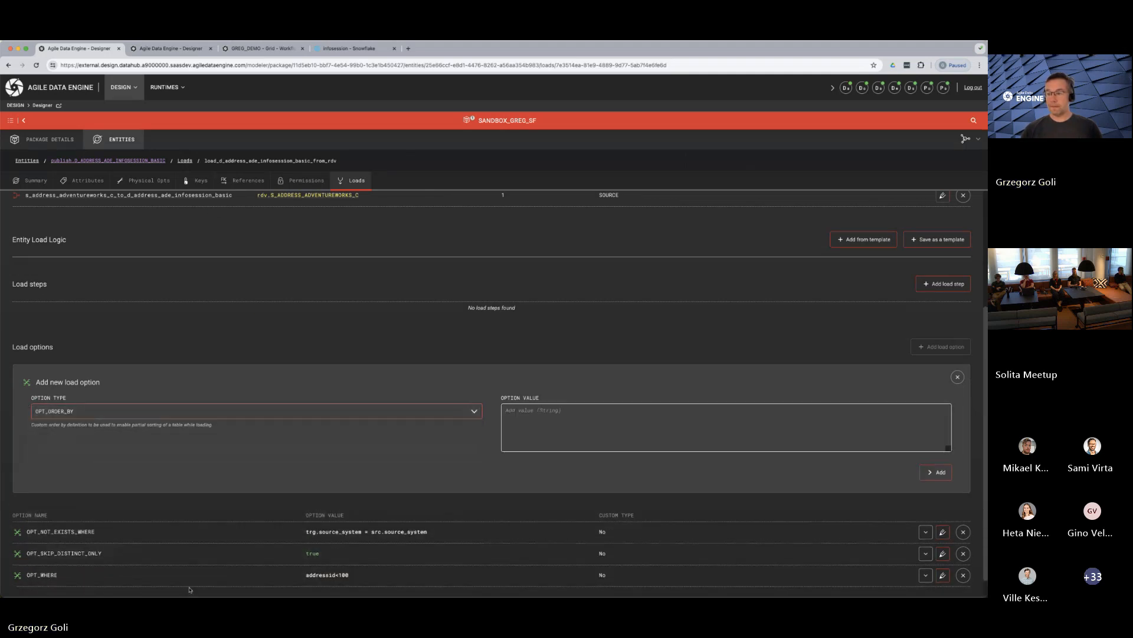
left_click(562, 420)
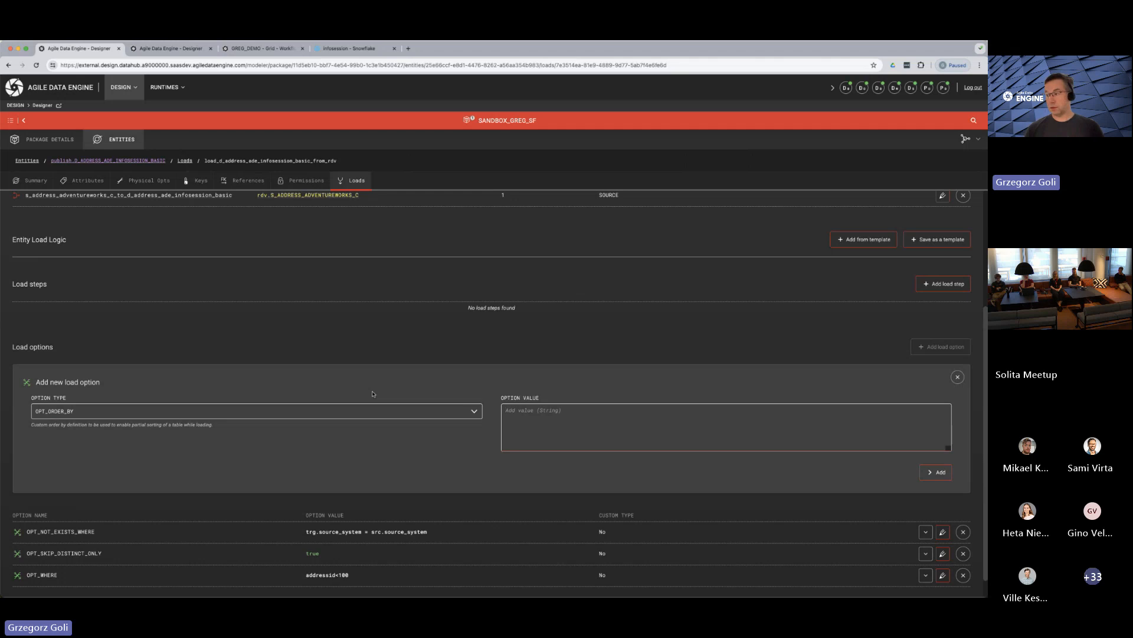
type("addr")
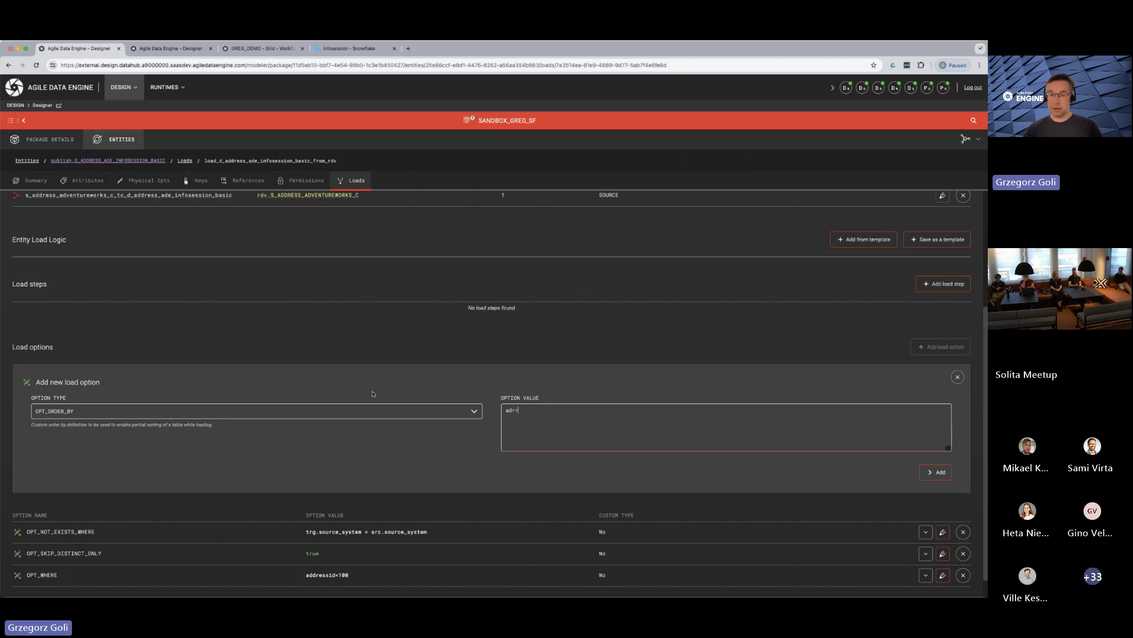
type("es")
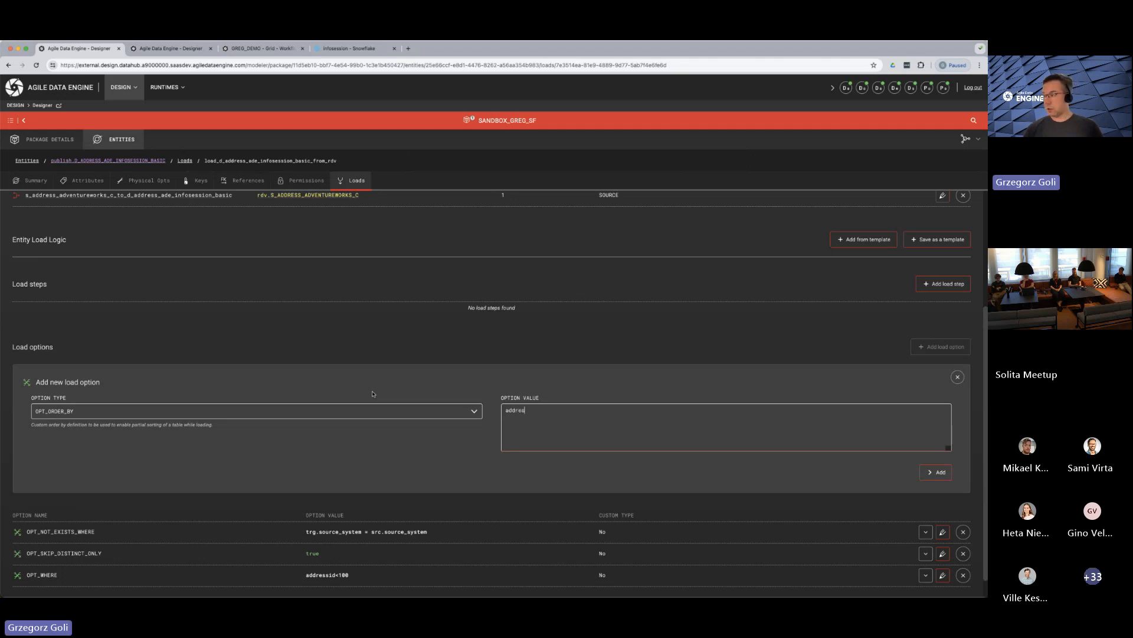
type("s_id")
left_click(937, 473)
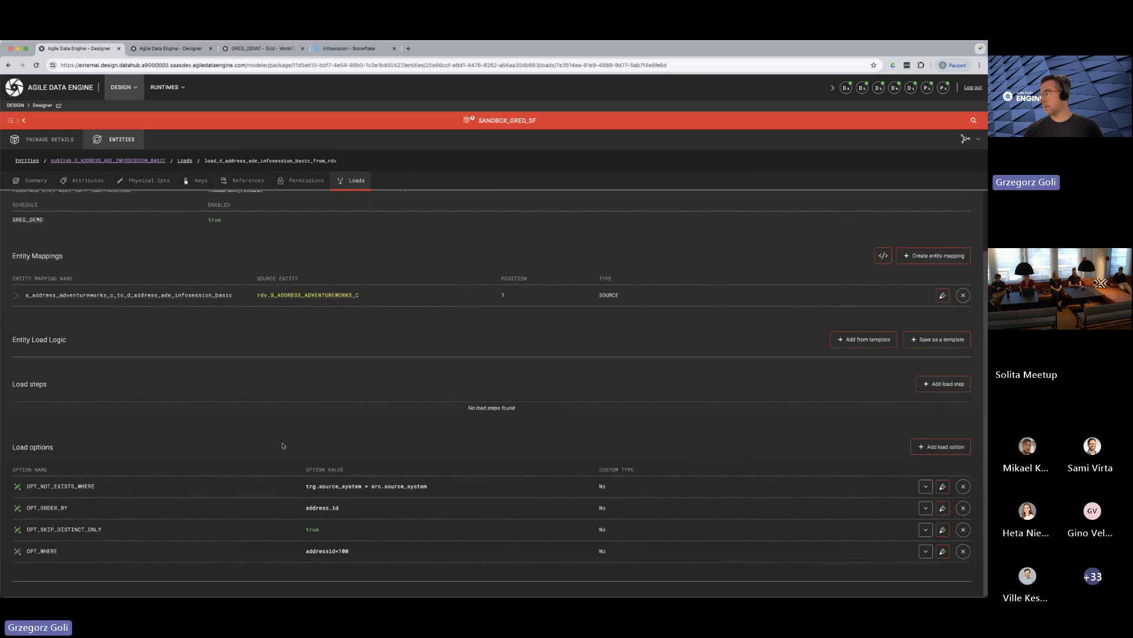
Preview the load's generated SQL and check its ORDER BY clause
scroll(135, 498, "up", 2)
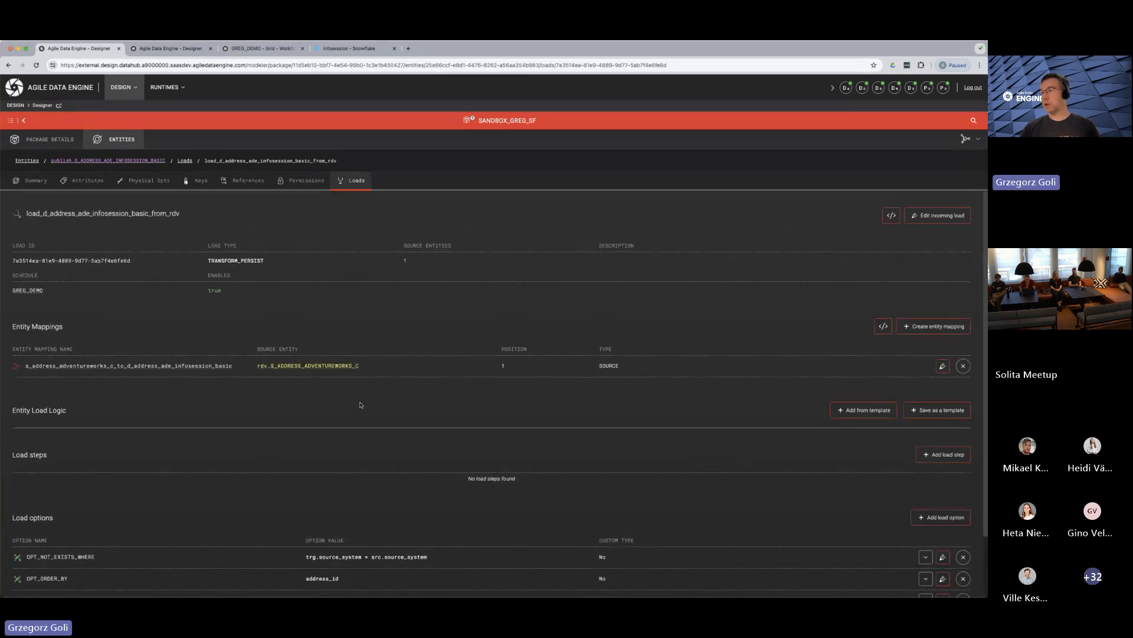
left_click(891, 217)
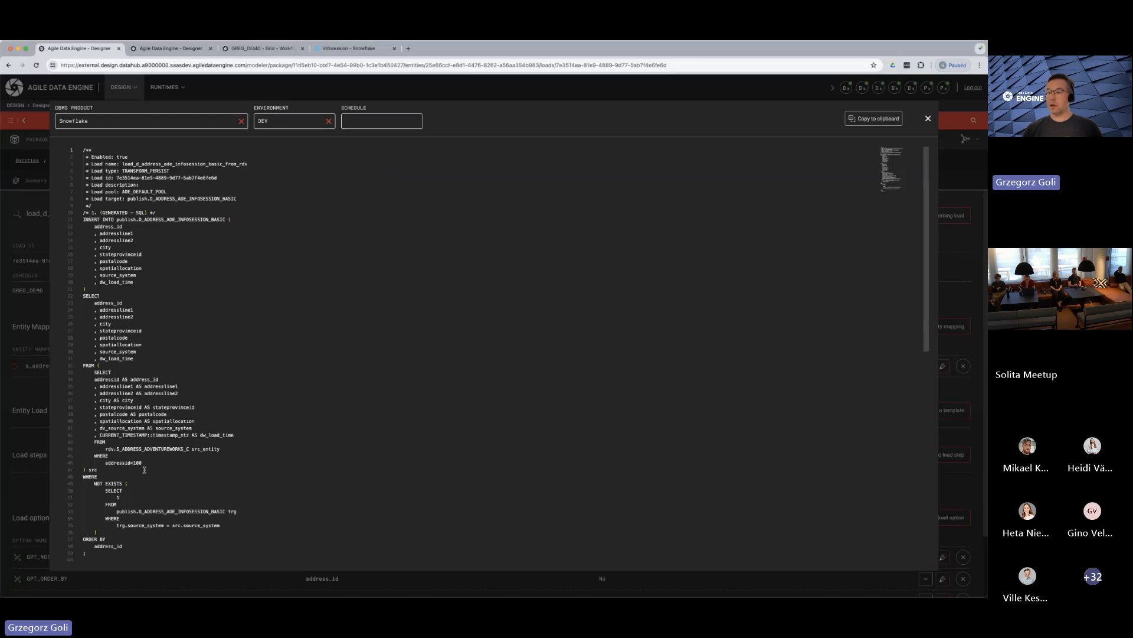
scroll(144, 469, "down", 3)
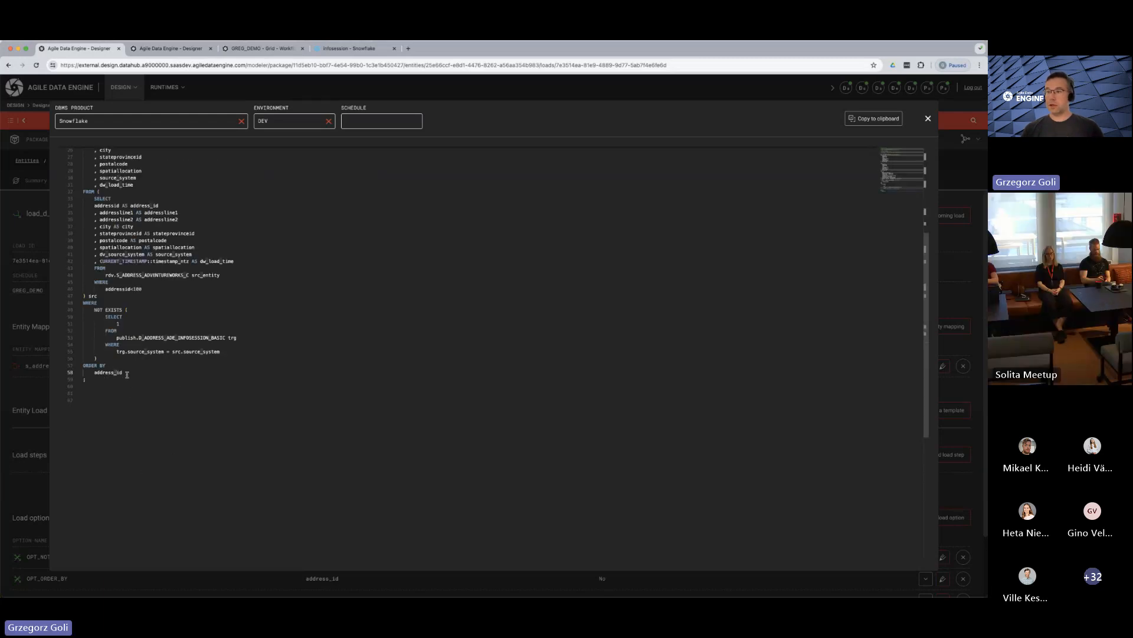
left_click_drag(123, 372, 74, 368)
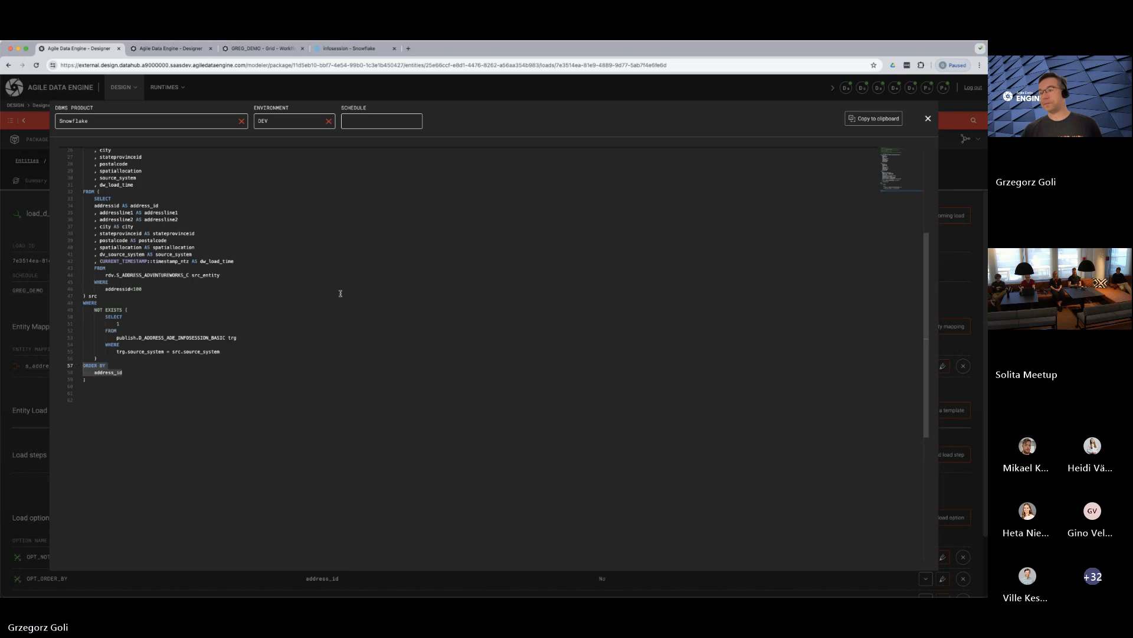
Close the SQL preview and open the incoming load of the D_ADDRESS_ADE_INFOSESSION_BYKEY entity
left_click(929, 120)
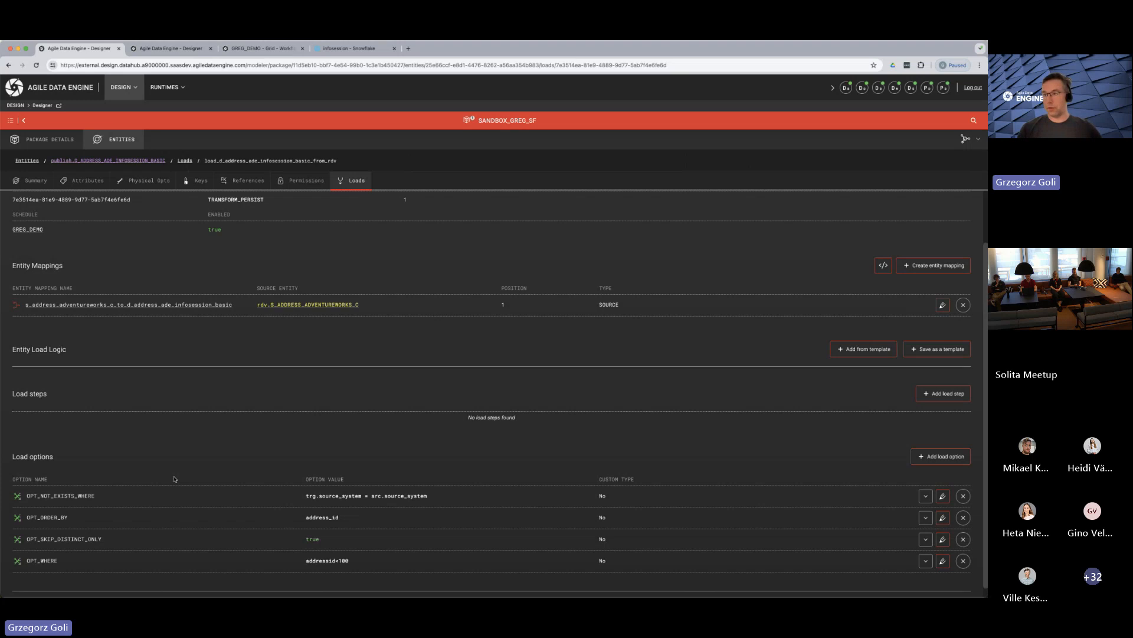
scroll(171, 472, "up", 2)
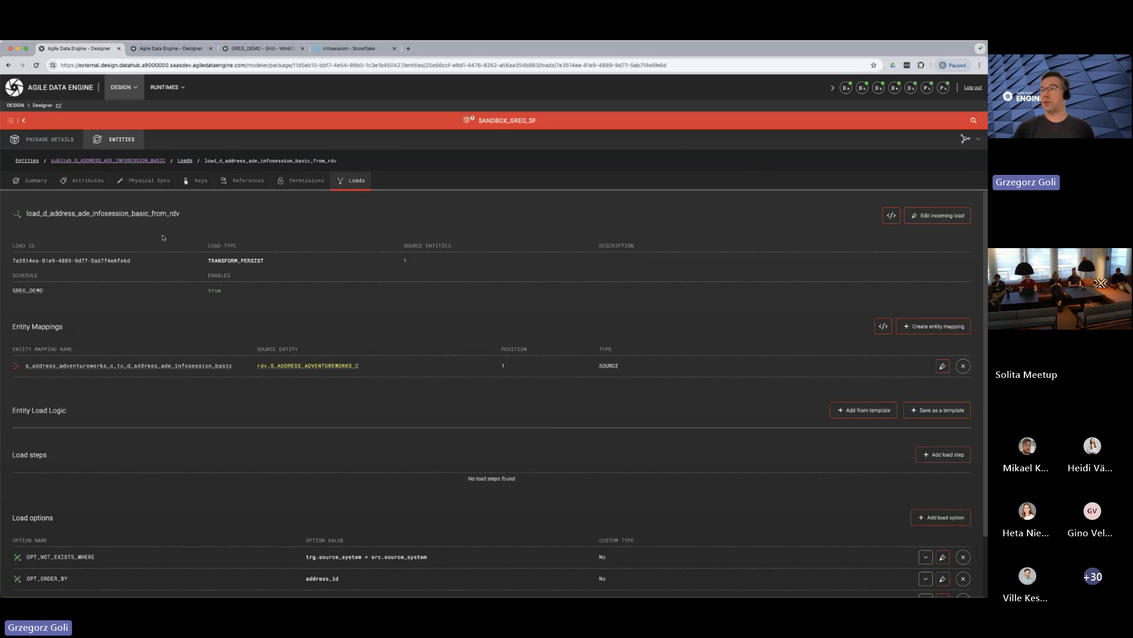
left_click(117, 139)
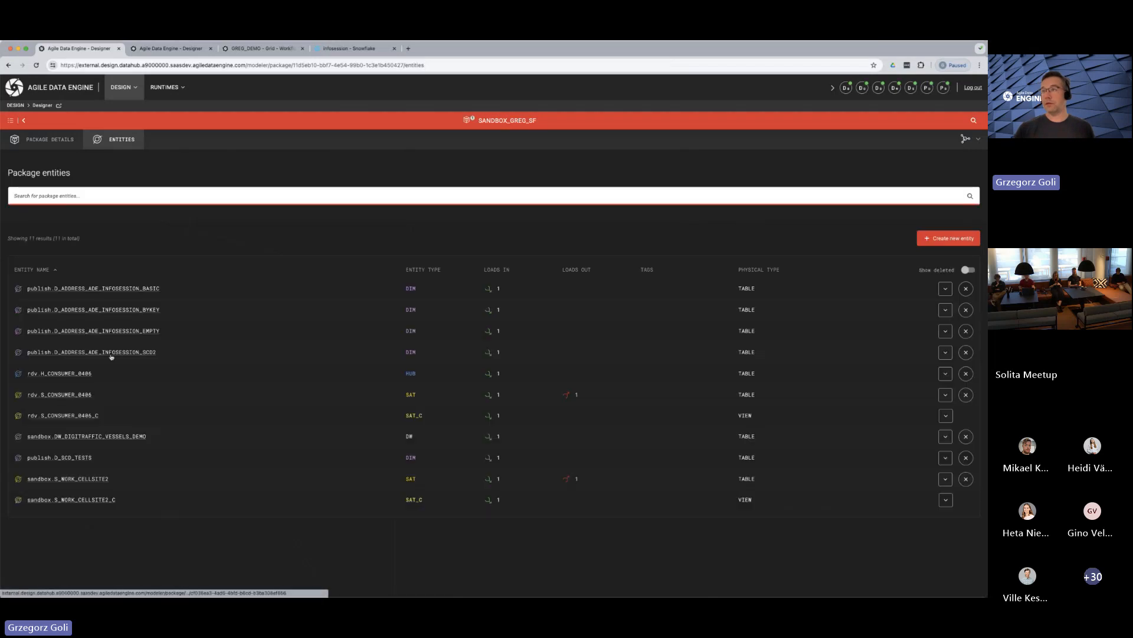
left_click(101, 311)
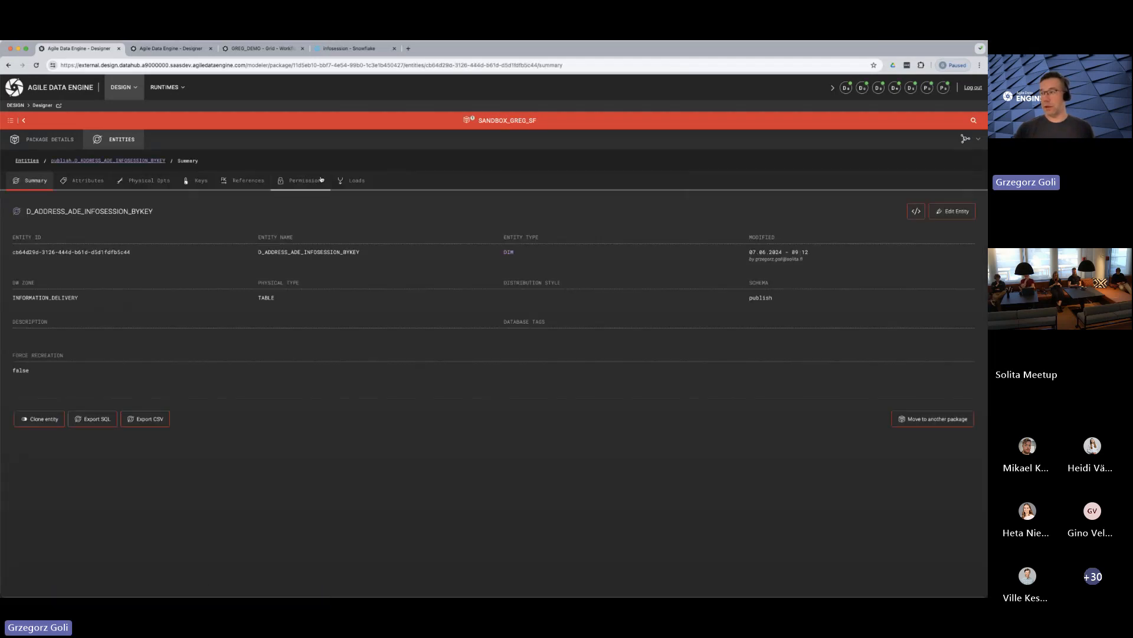
left_click(99, 249)
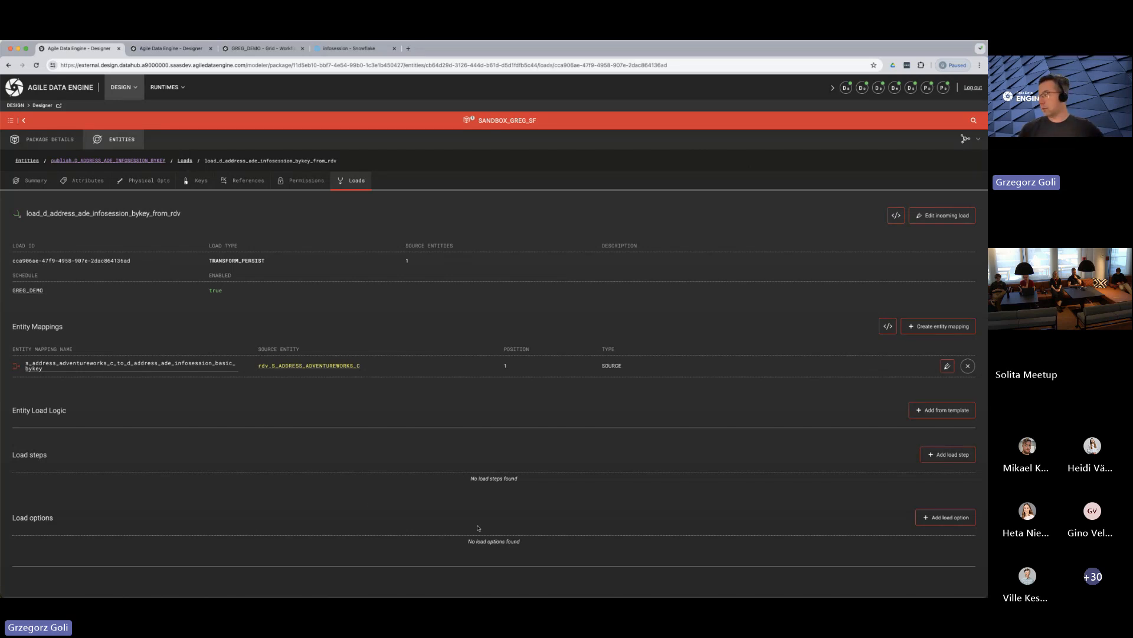
Add the load option OPT_INSERT_UPDATE_BY_ID_AS_SWAP with its value set to true
left_click(926, 516)
scroll(117, 470, "down", 3)
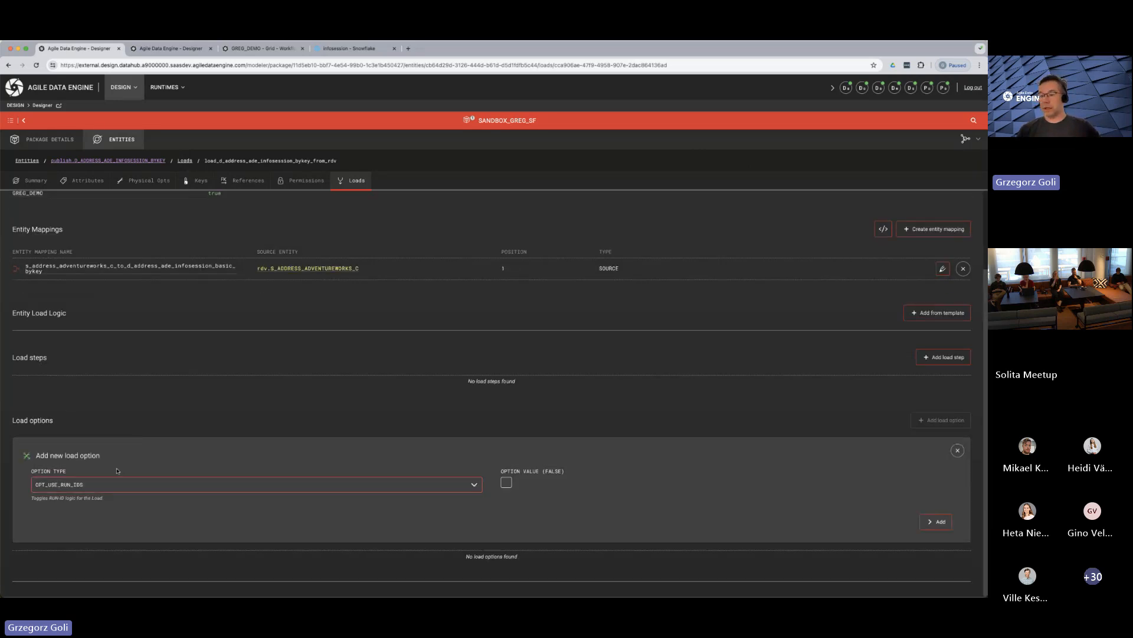
left_click(108, 487)
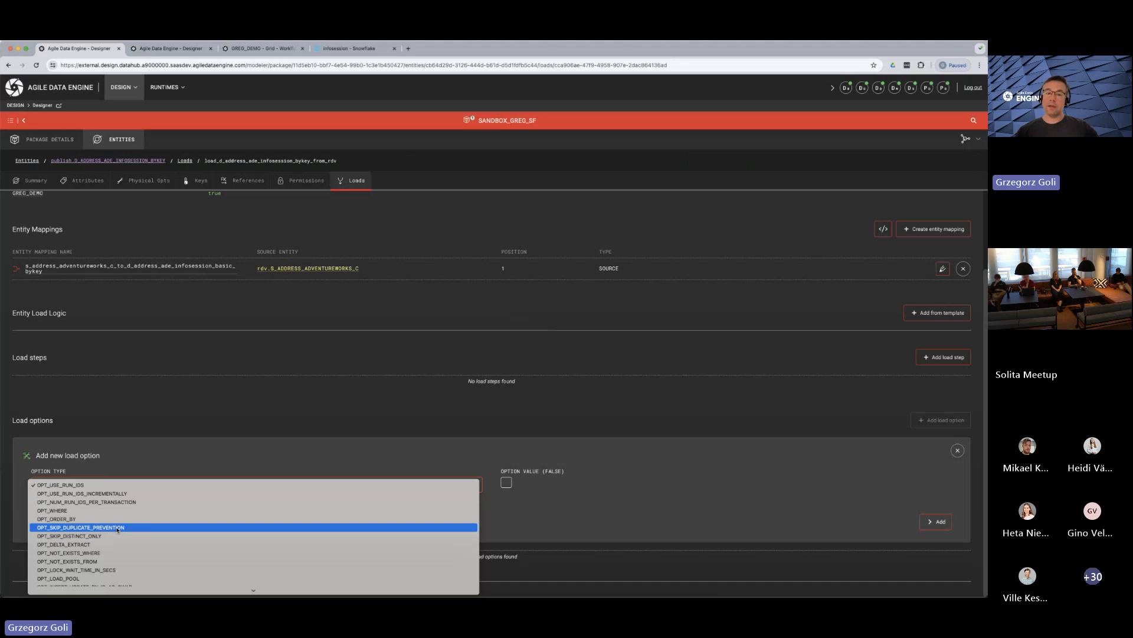
scroll(118, 529, "down", 2)
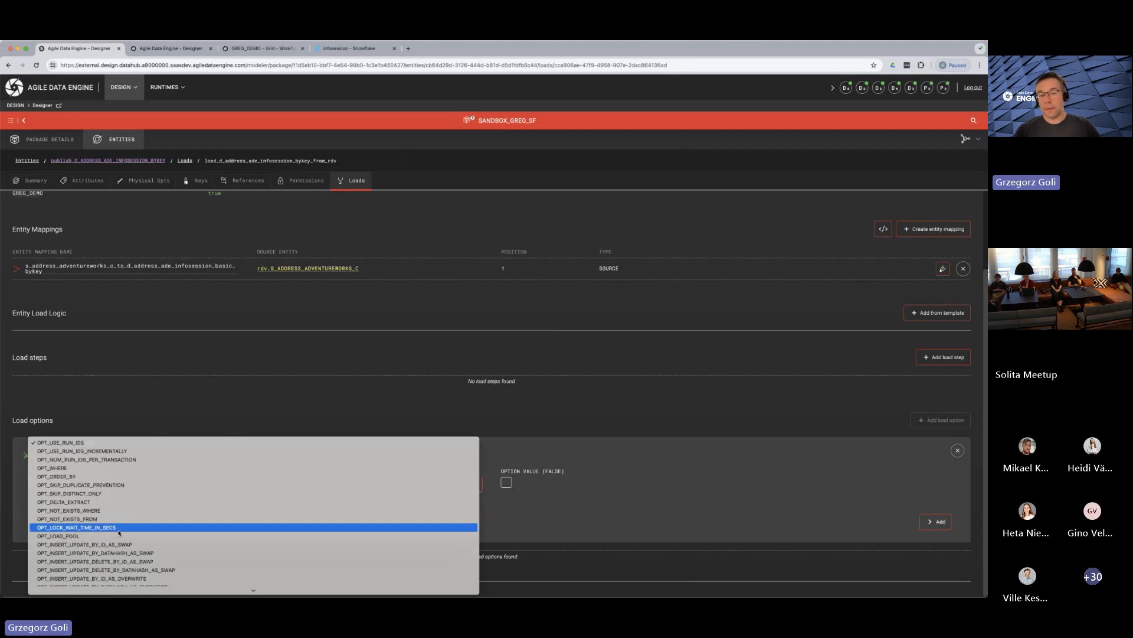
scroll(119, 533, "down", 2)
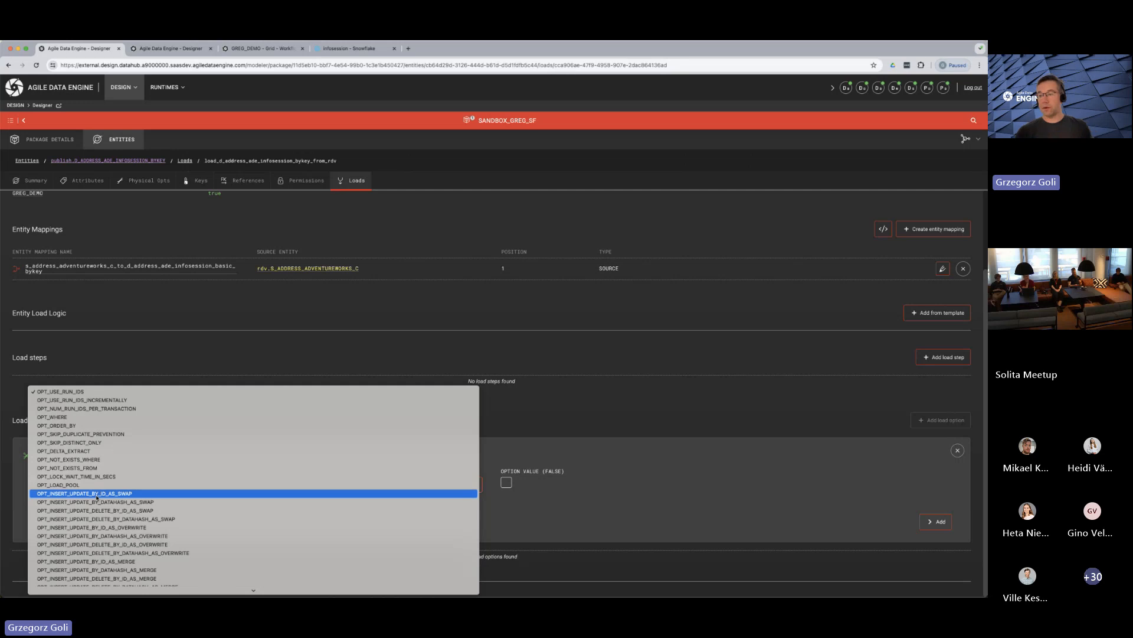
left_click(97, 495)
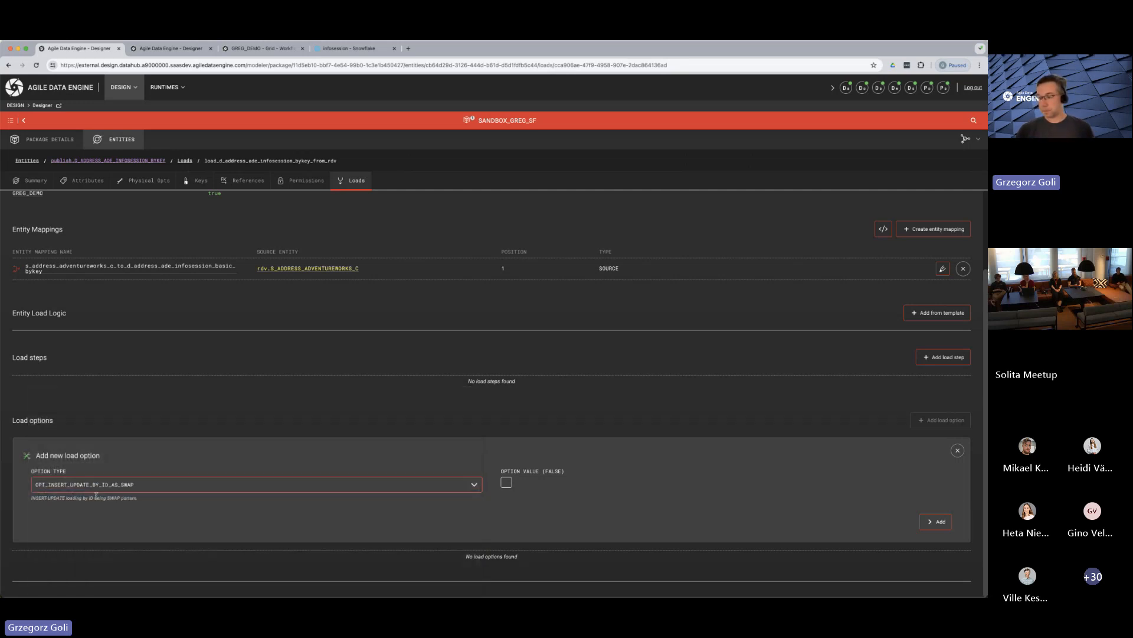
left_click(510, 483)
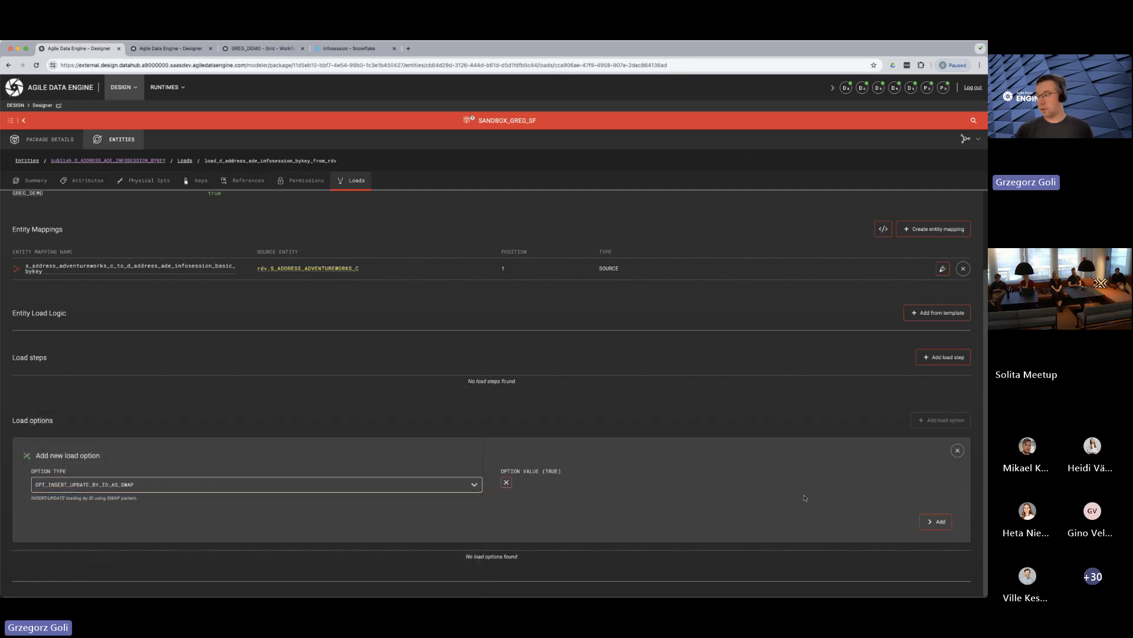
left_click(940, 523)
Preview the BYKEY load's generated SQL, check its NOT EXISTS clause and close the preview
scroll(165, 473, "down", 1)
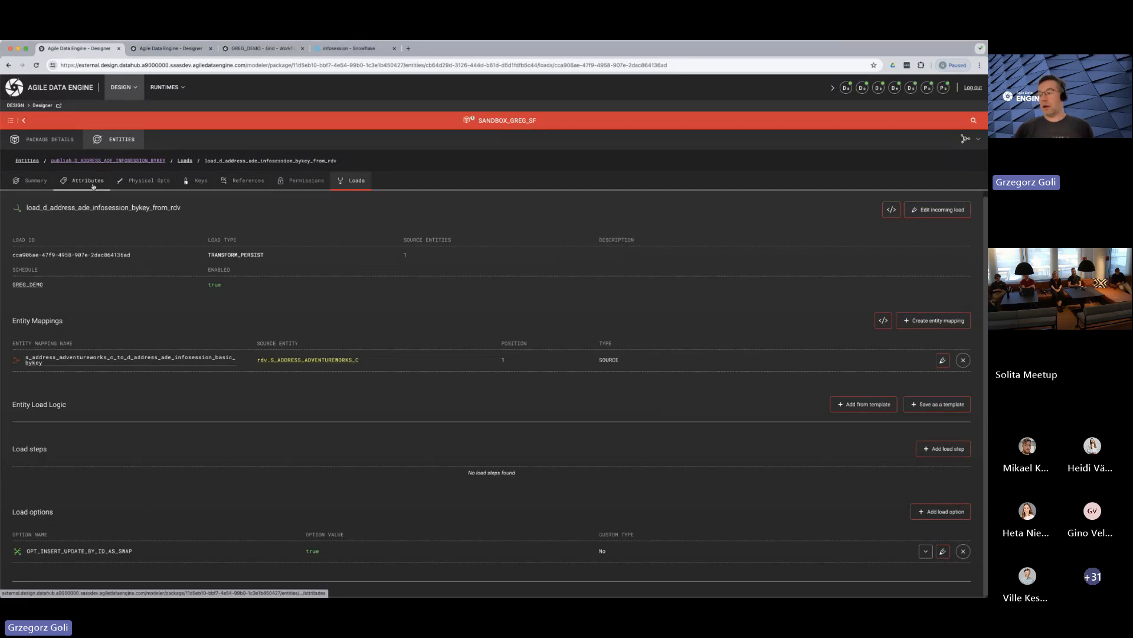
left_click(891, 210)
scroll(127, 470, "down", 3)
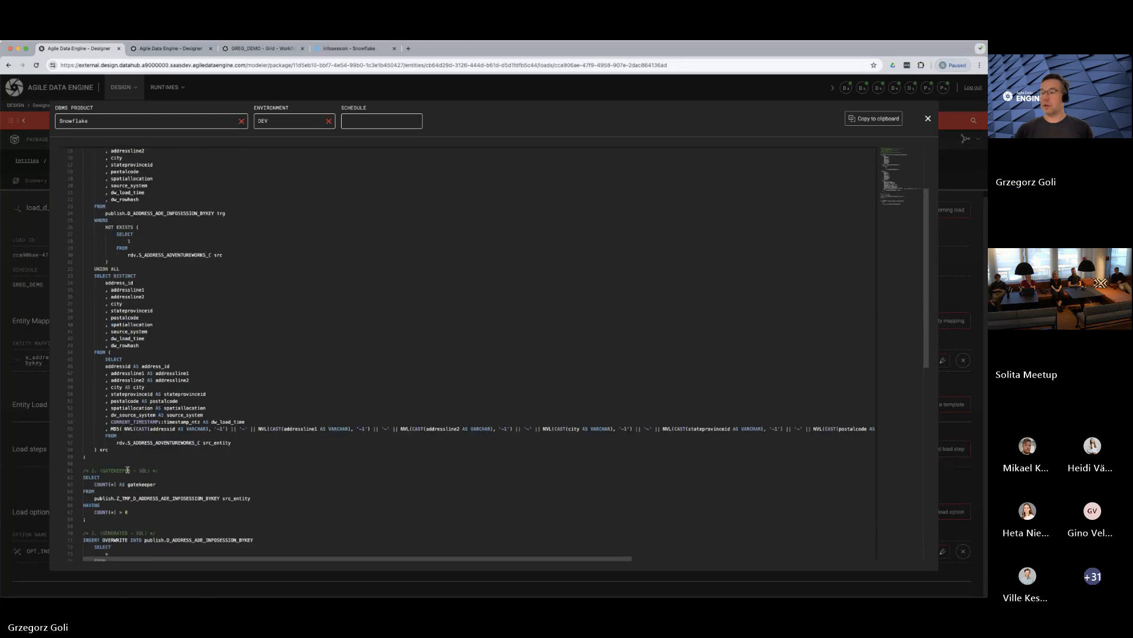
left_click(926, 119)
Review the details of the entity's address_id and dw_rowhash attributes
left_click(87, 180)
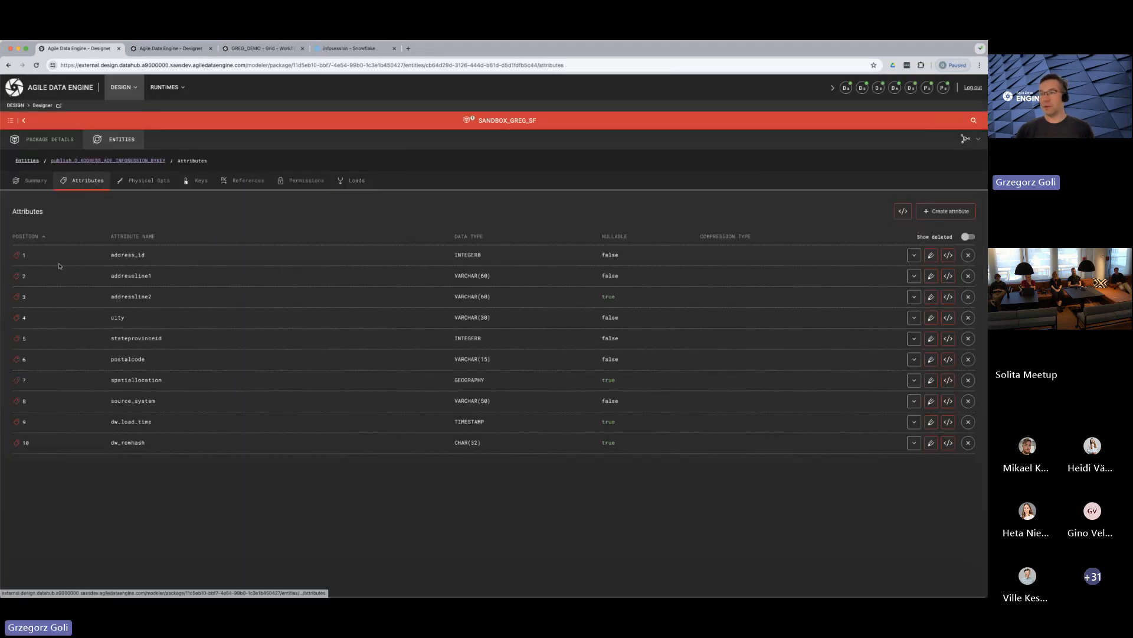
left_click(914, 255)
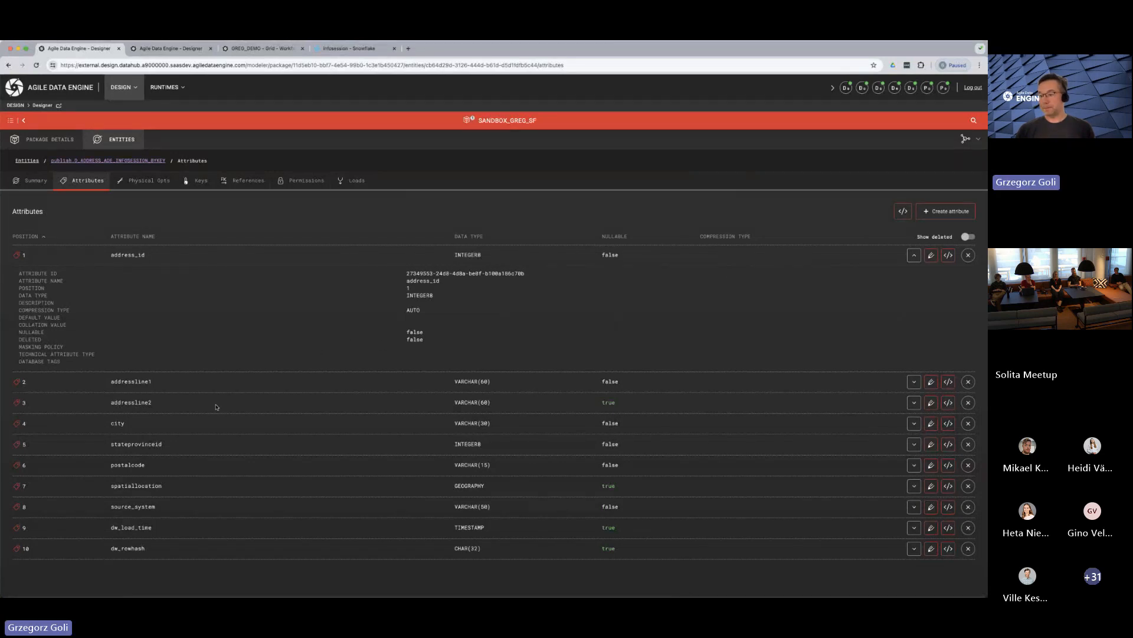
left_click(914, 548)
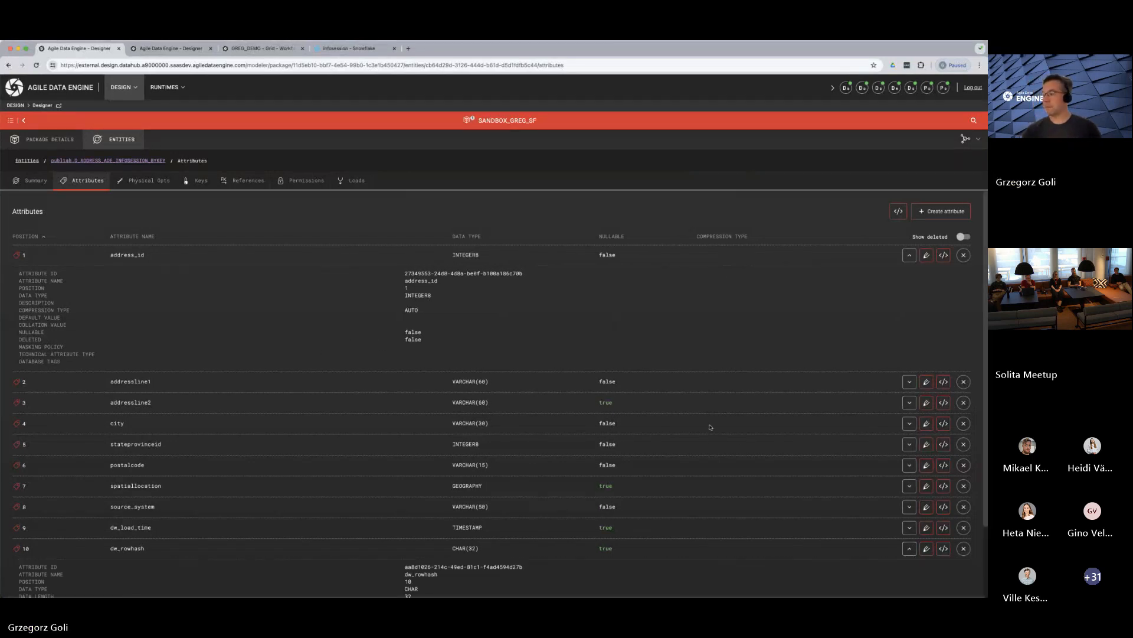
scroll(530, 449, "down", 2)
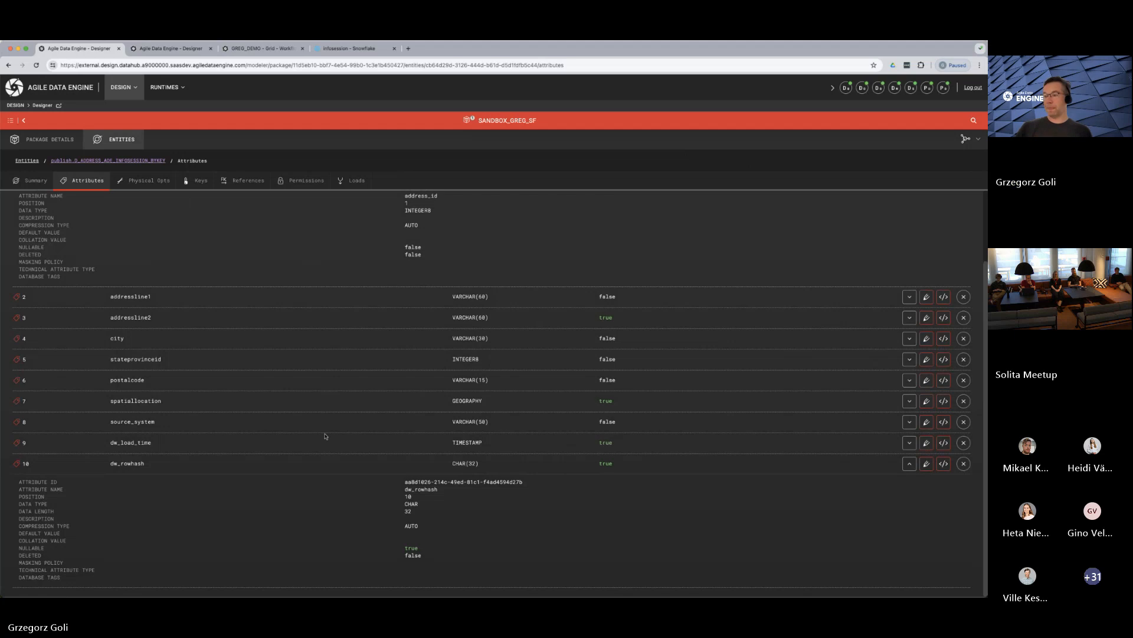
scroll(266, 431, "up", 2)
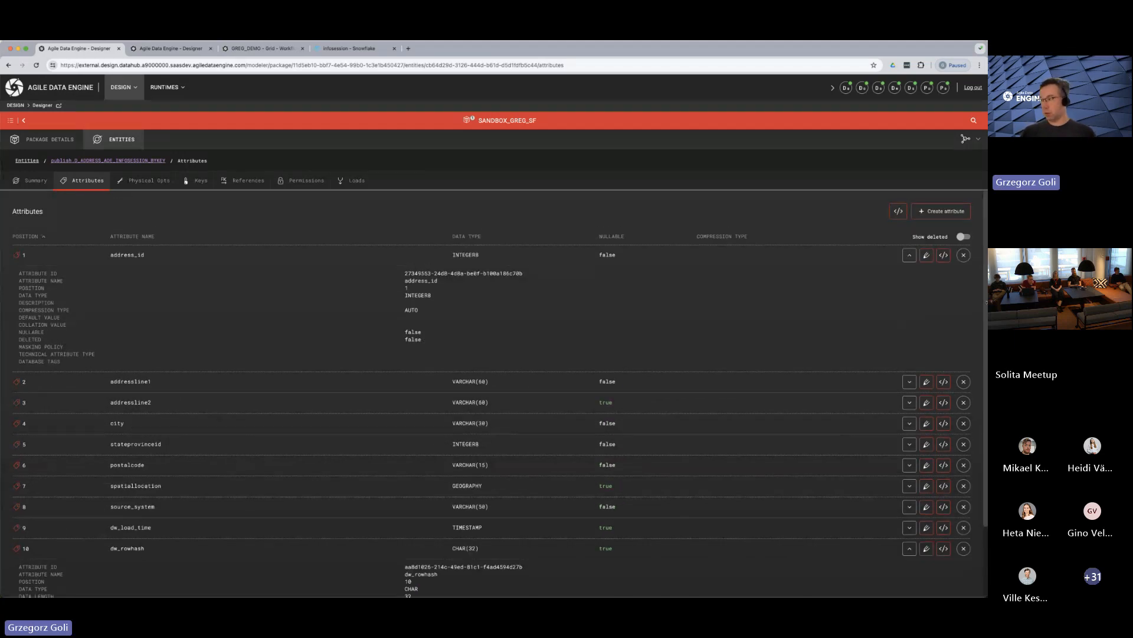
Set the technical attribute type of address_id to DV_HASHKEY and save the attribute
left_click(926, 255)
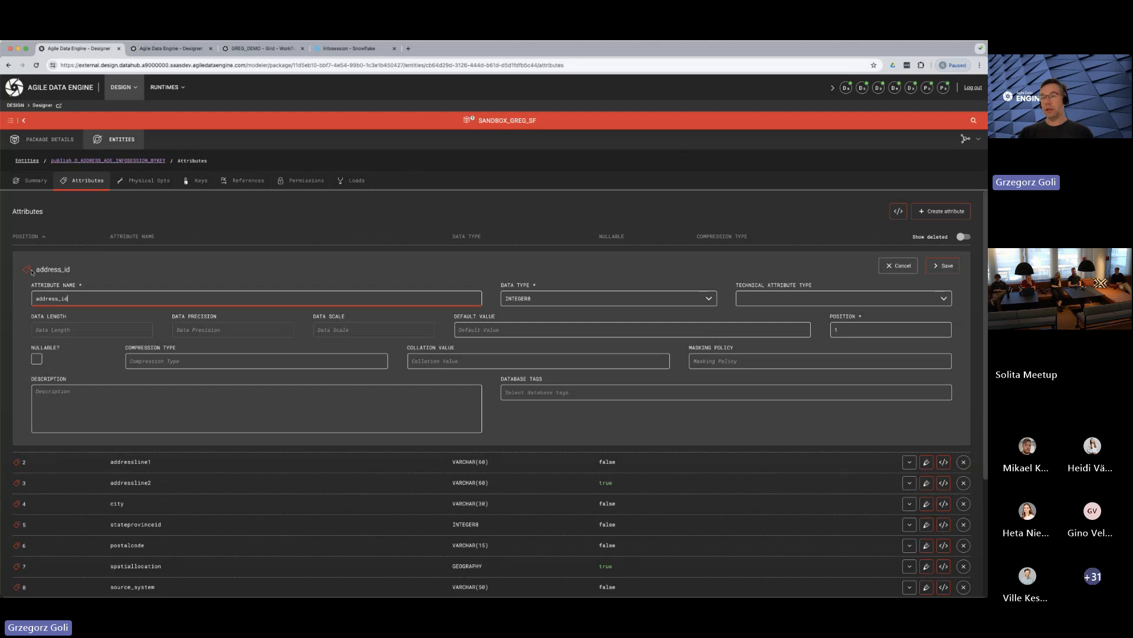
left_click_drag(37, 269, 76, 273)
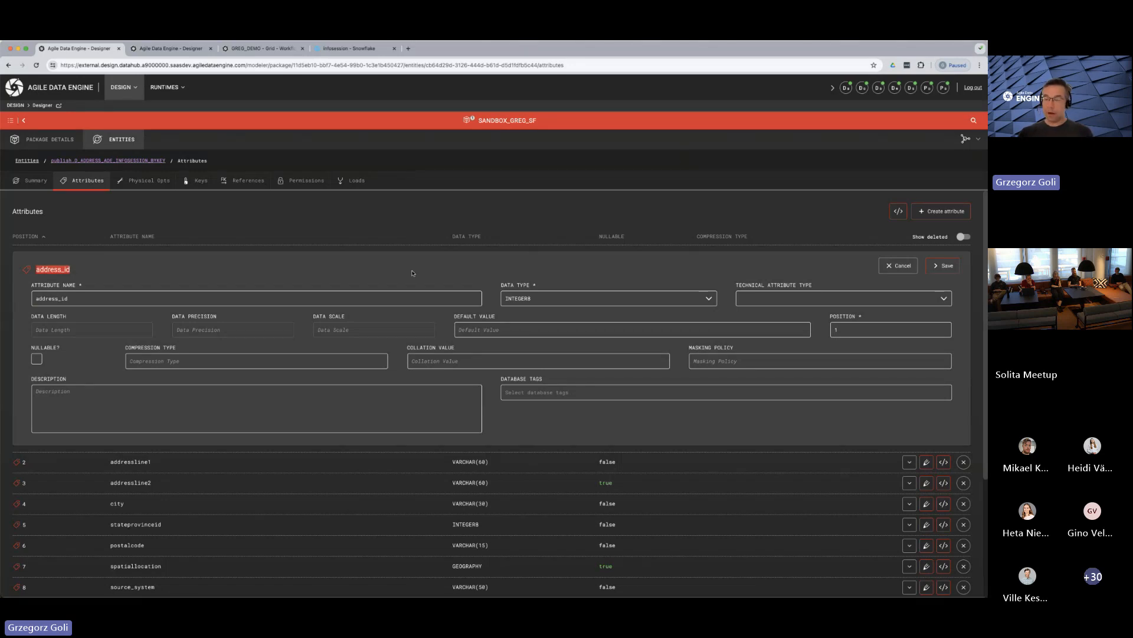
left_click(789, 302)
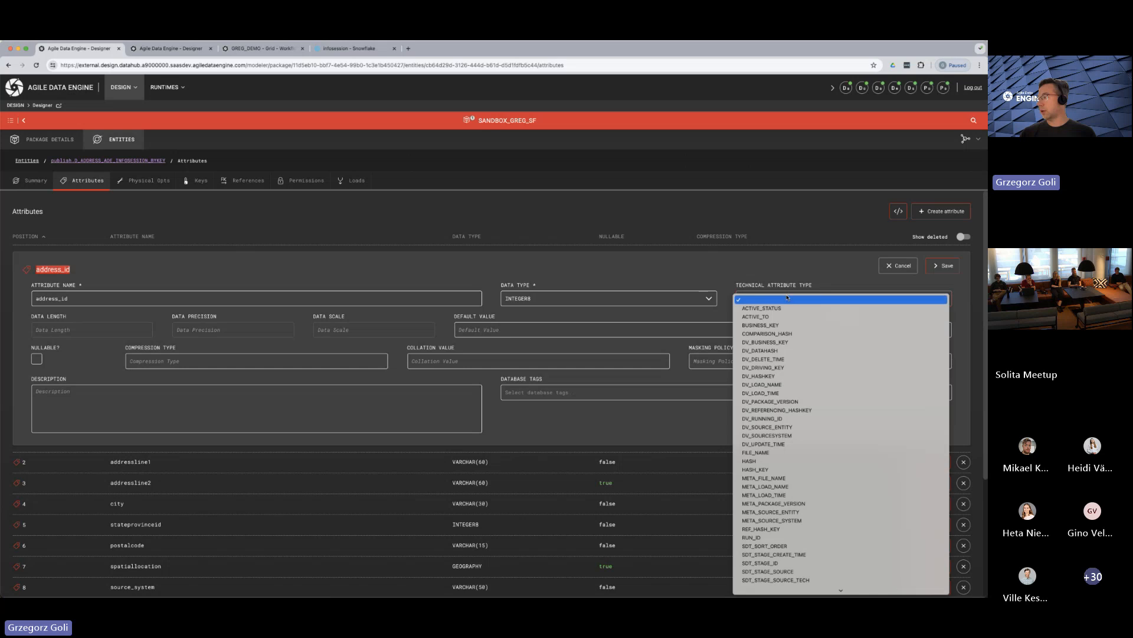
left_click(767, 377)
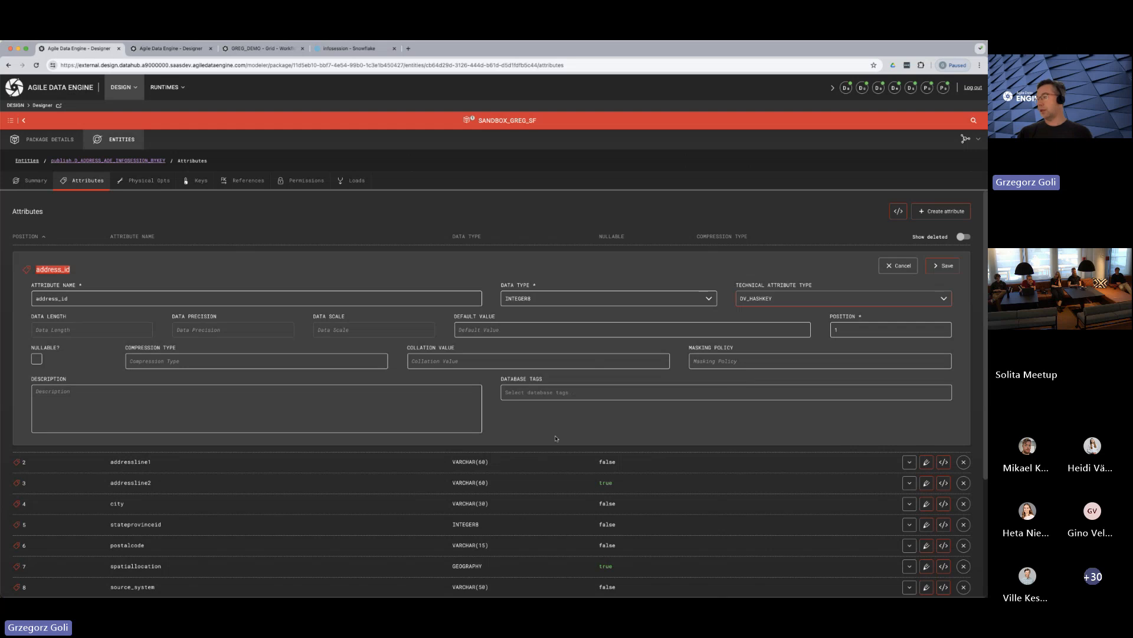
left_click(943, 265)
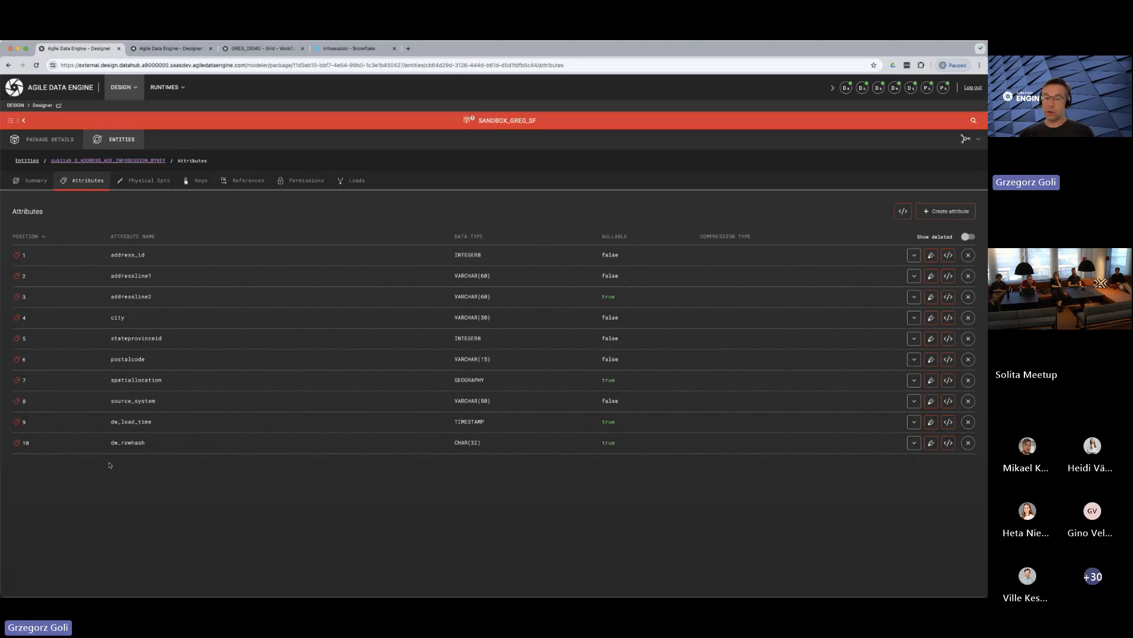
Set the technical attribute type of dw_rowhash to DV_DATAHASH and save the attribute
left_click_drag(121, 444, 131, 444)
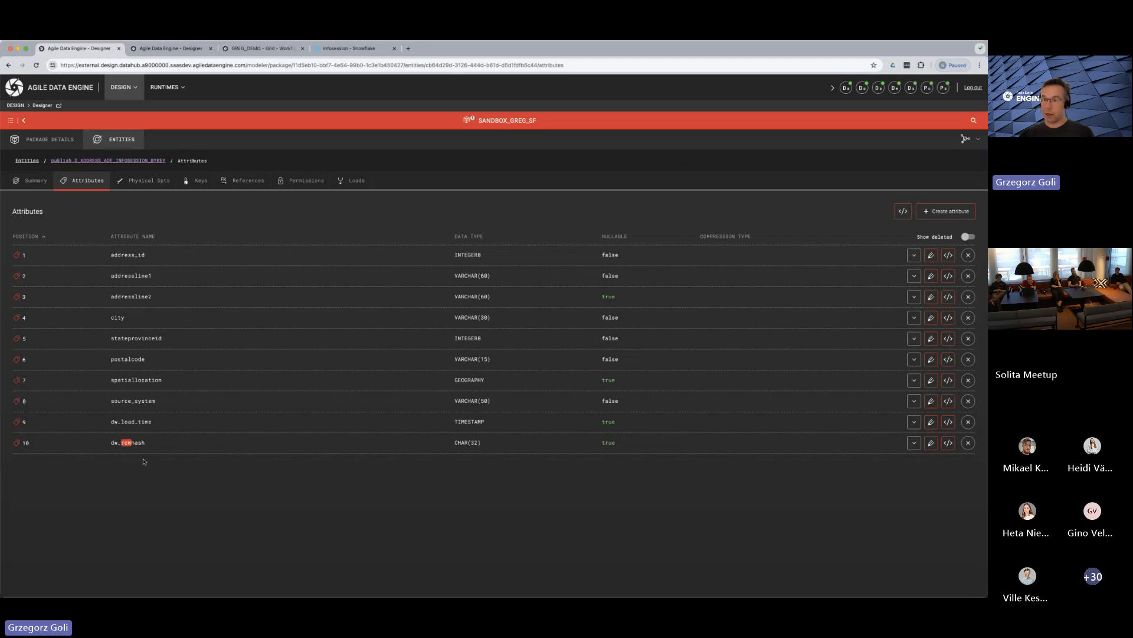
left_click(931, 442)
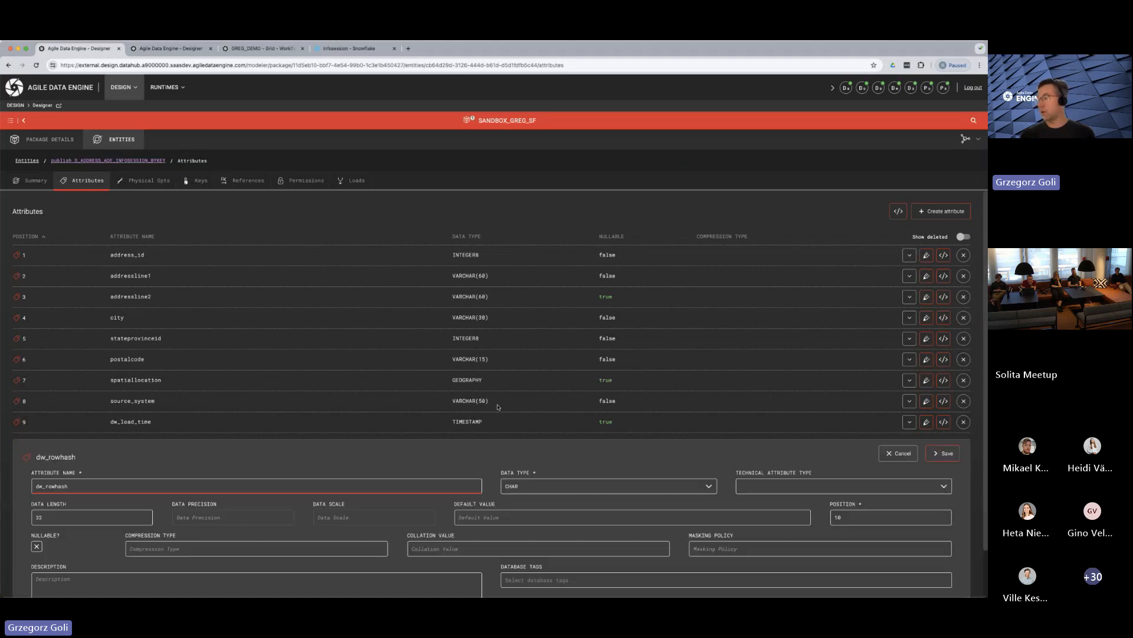
scroll(493, 419, "down", 1)
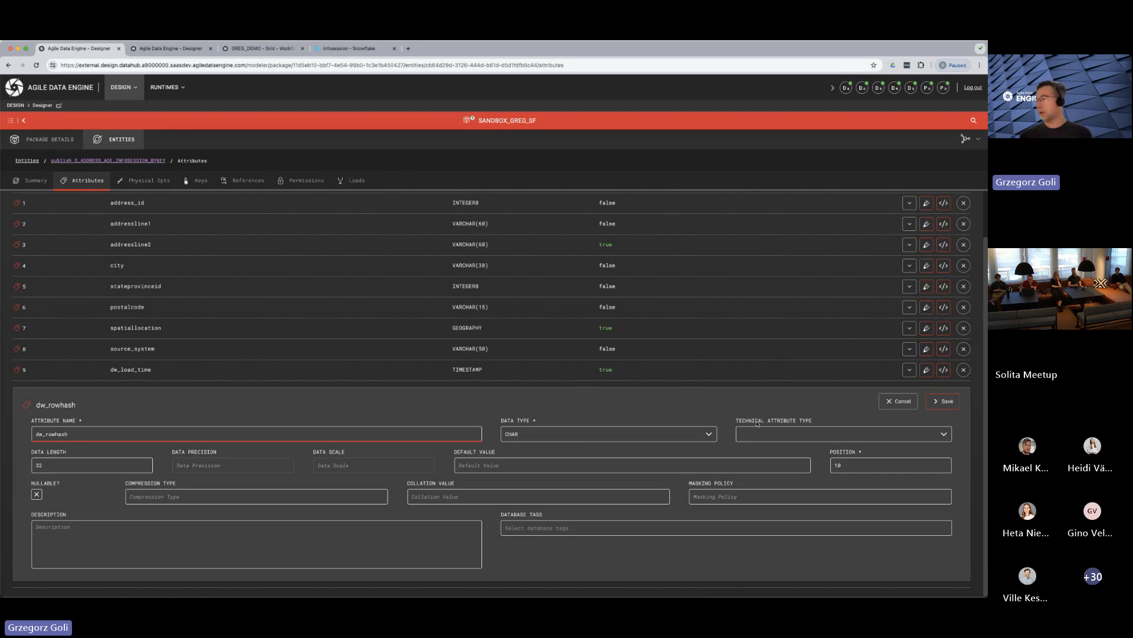
left_click(778, 434)
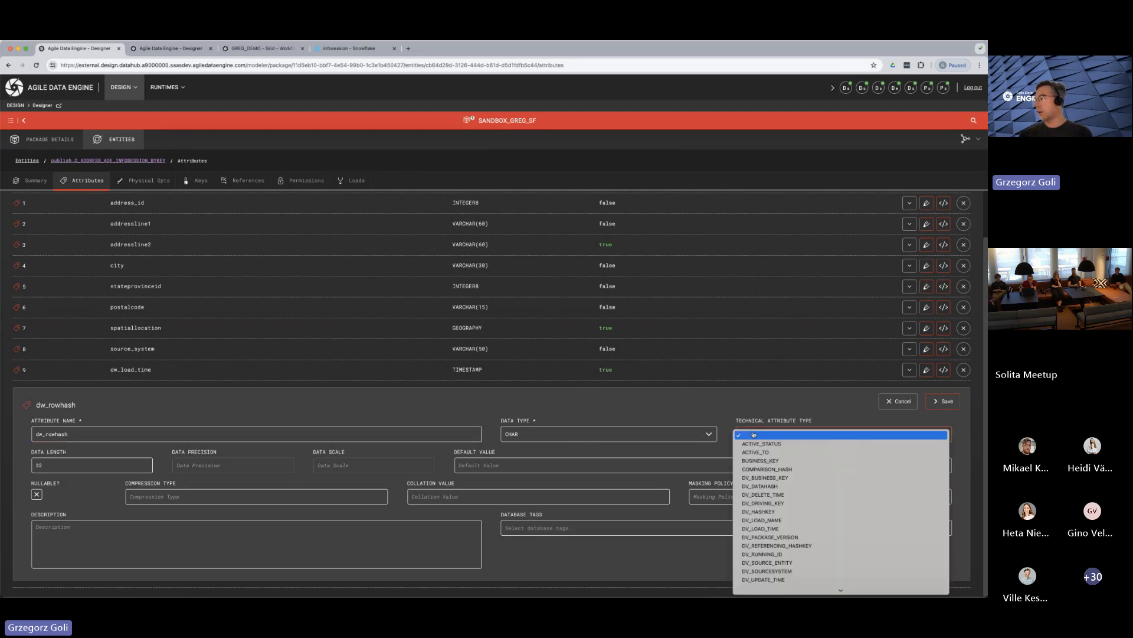
left_click(772, 487)
left_click(942, 402)
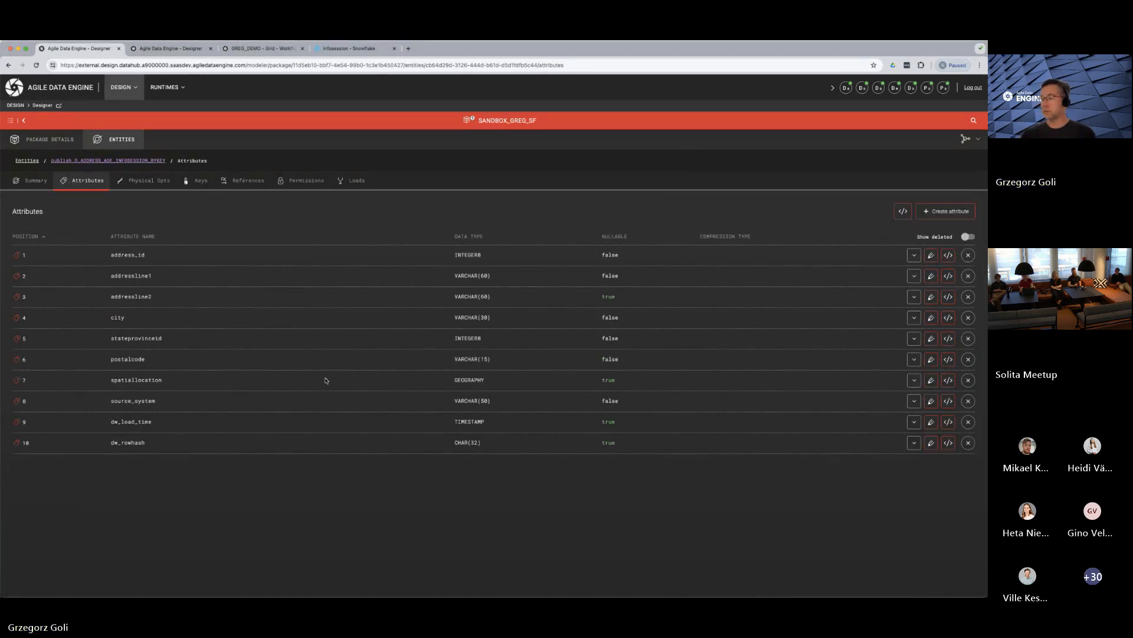
Reopen the BYKEY entity's incoming load, check its swap load option and preview the generated SQL
left_click(354, 184)
left_click(53, 254)
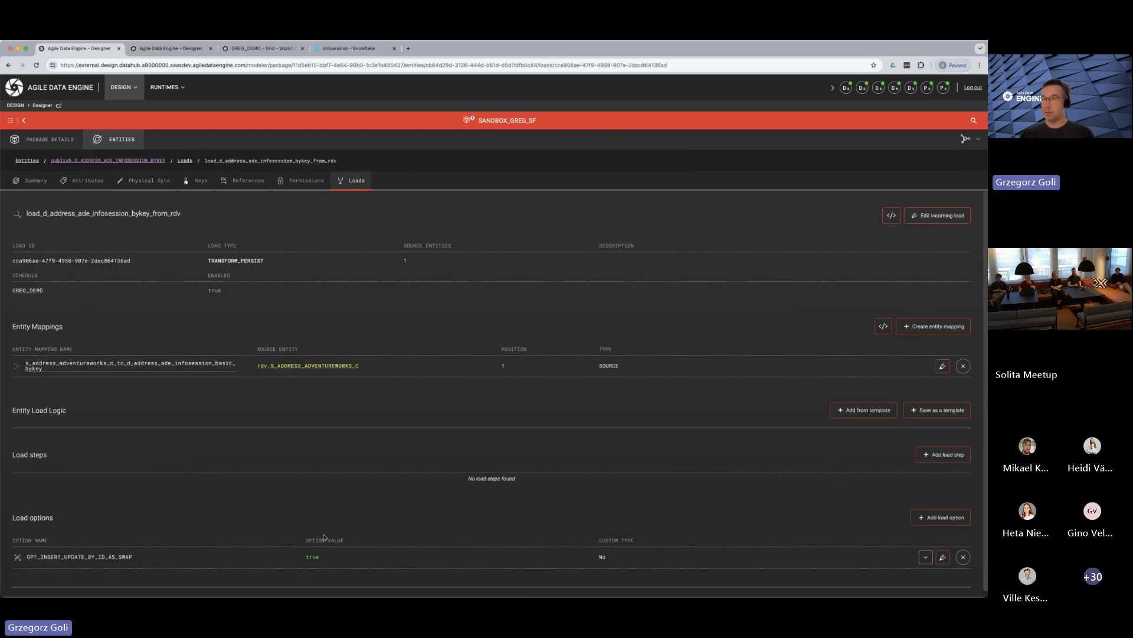
left_click_drag(137, 552, 24, 553)
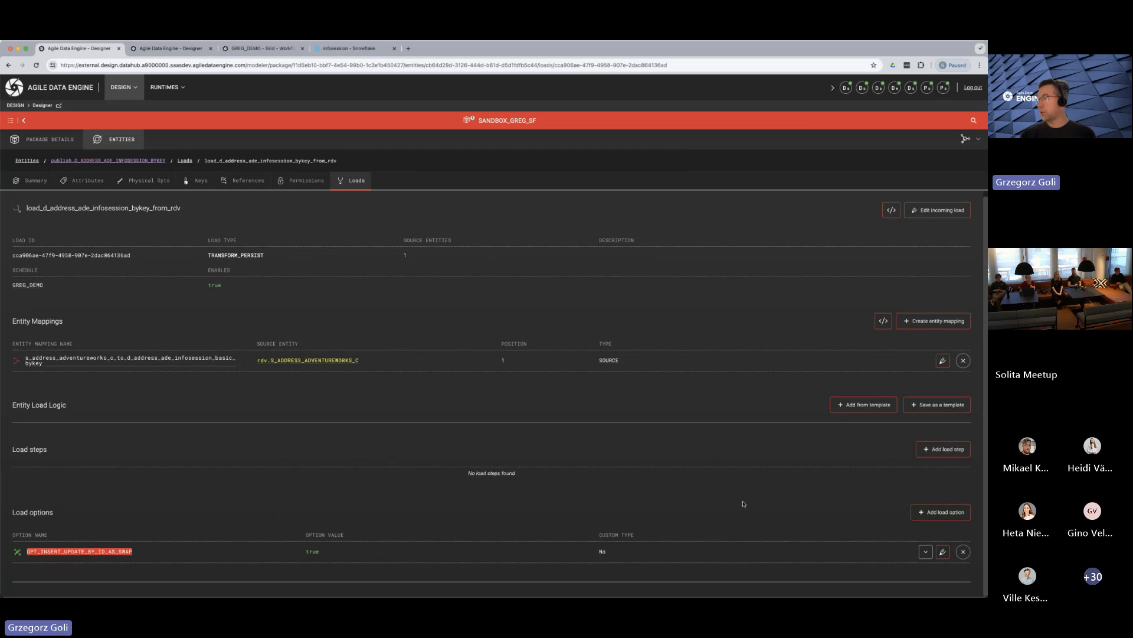
scroll(744, 503, "up", 1)
left_click(893, 219)
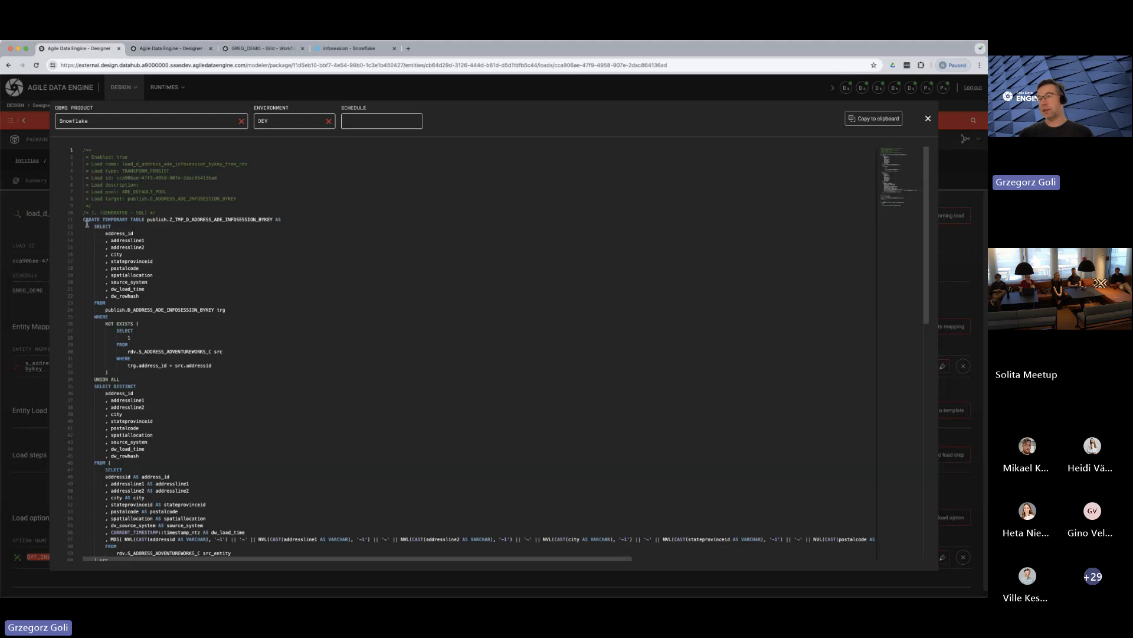
Examine the temporary table creation and the NOT EXISTS block comparing trg and src address IDs in the generated SQL
left_click_drag(83, 220, 151, 220)
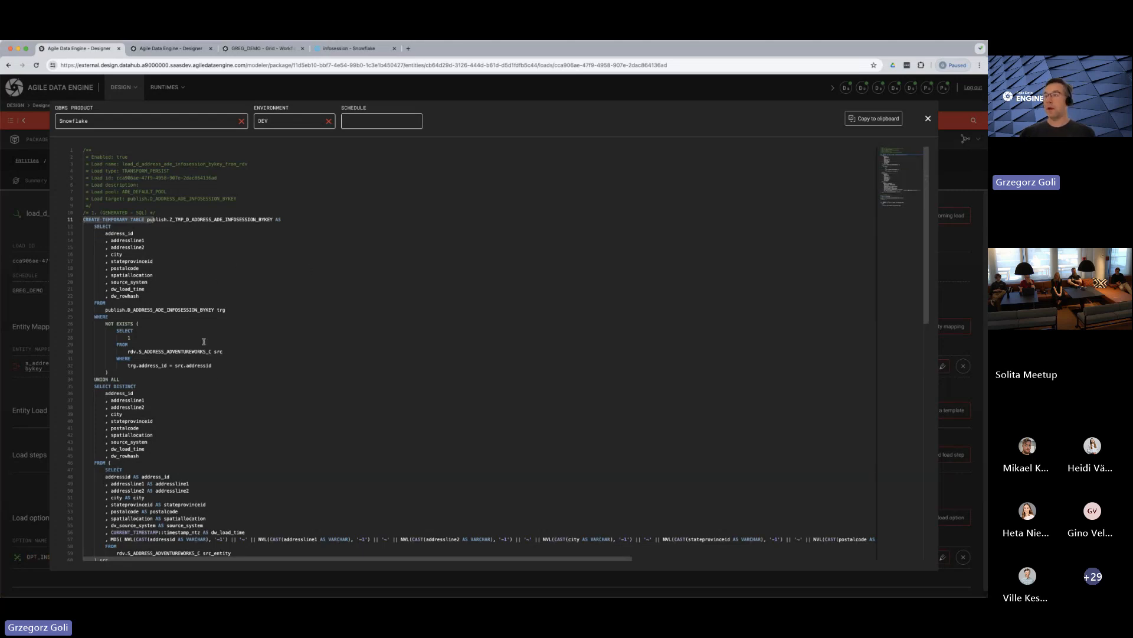
scroll(213, 378, "down", 3)
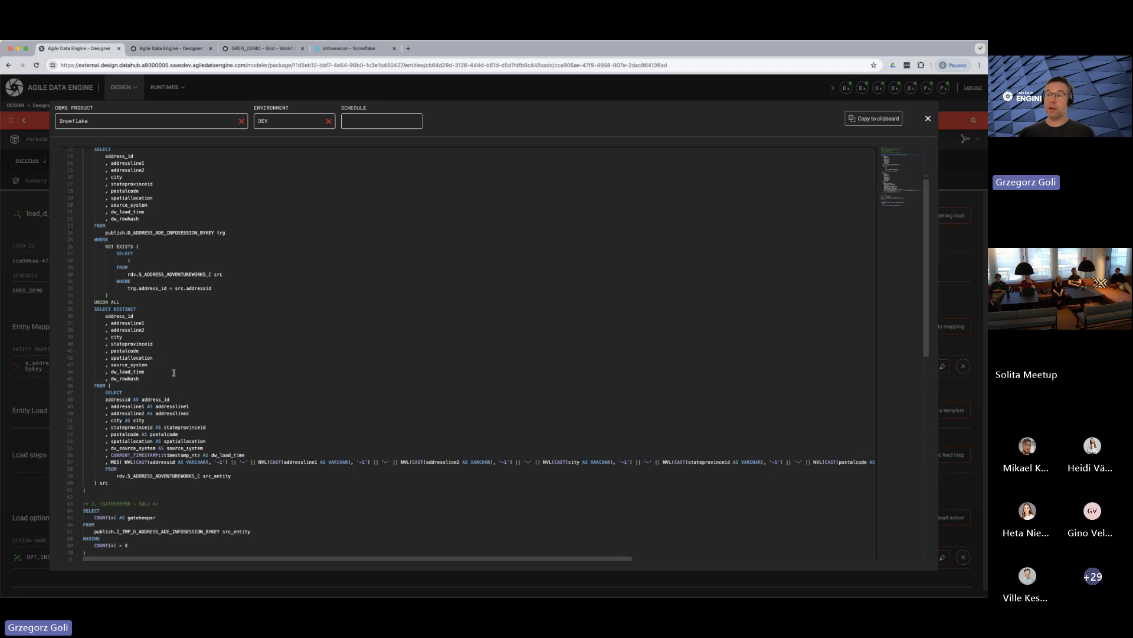
scroll(204, 343, "up", 2)
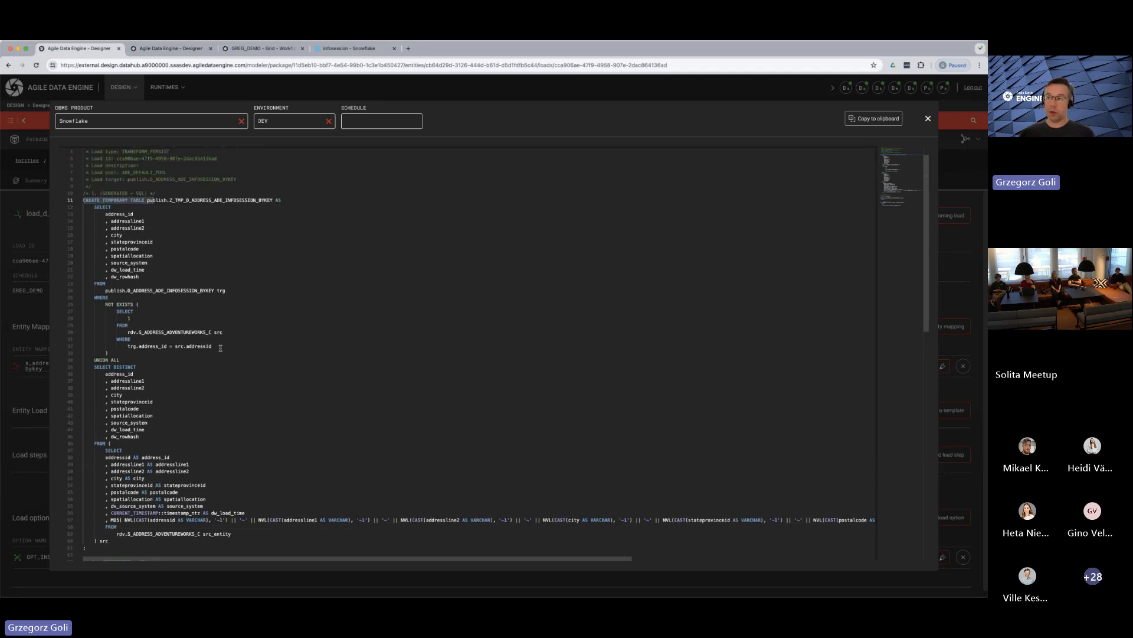
left_click_drag(163, 352, 92, 284)
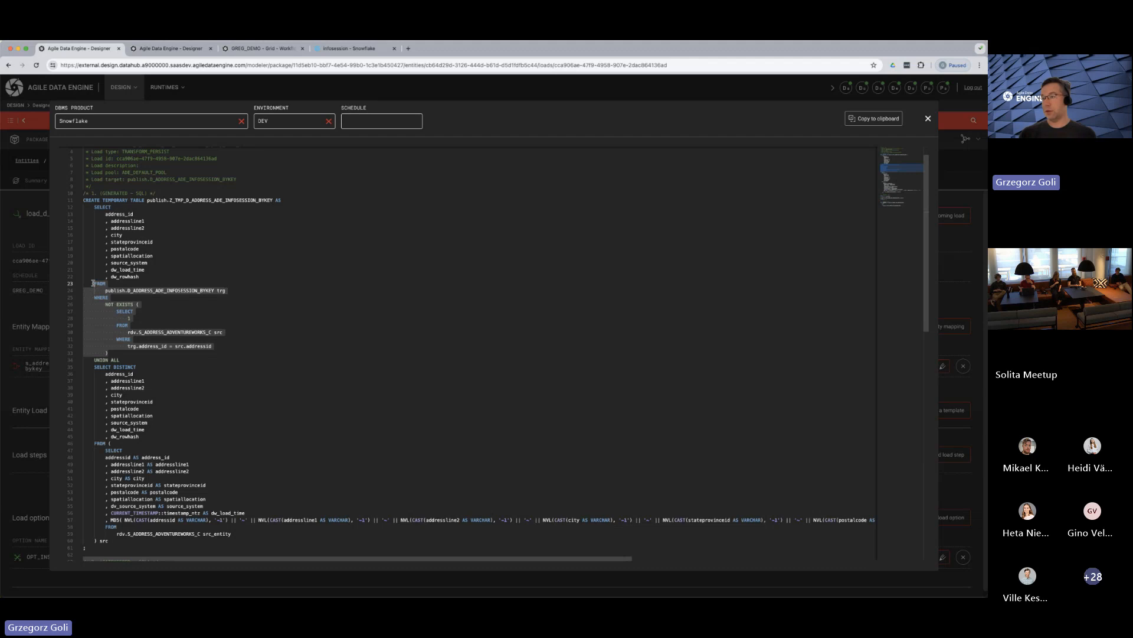
Examine the UNION ALL part that follows the NOT EXISTS block in the generated SQL
scroll(154, 387, "down", 5)
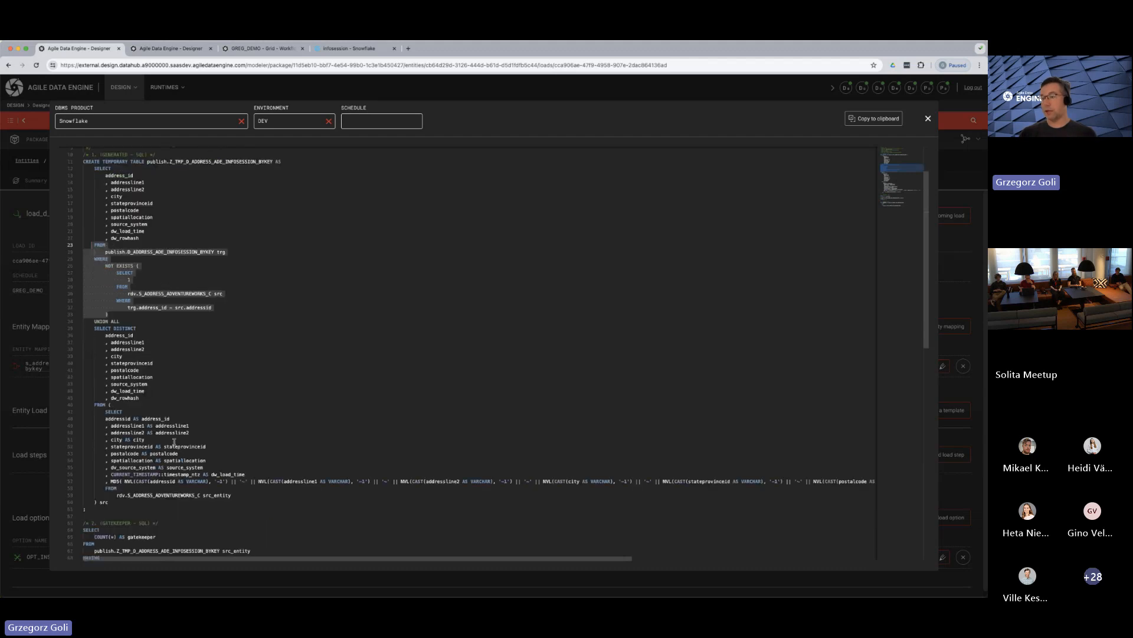
left_click_drag(242, 397, 72, 227)
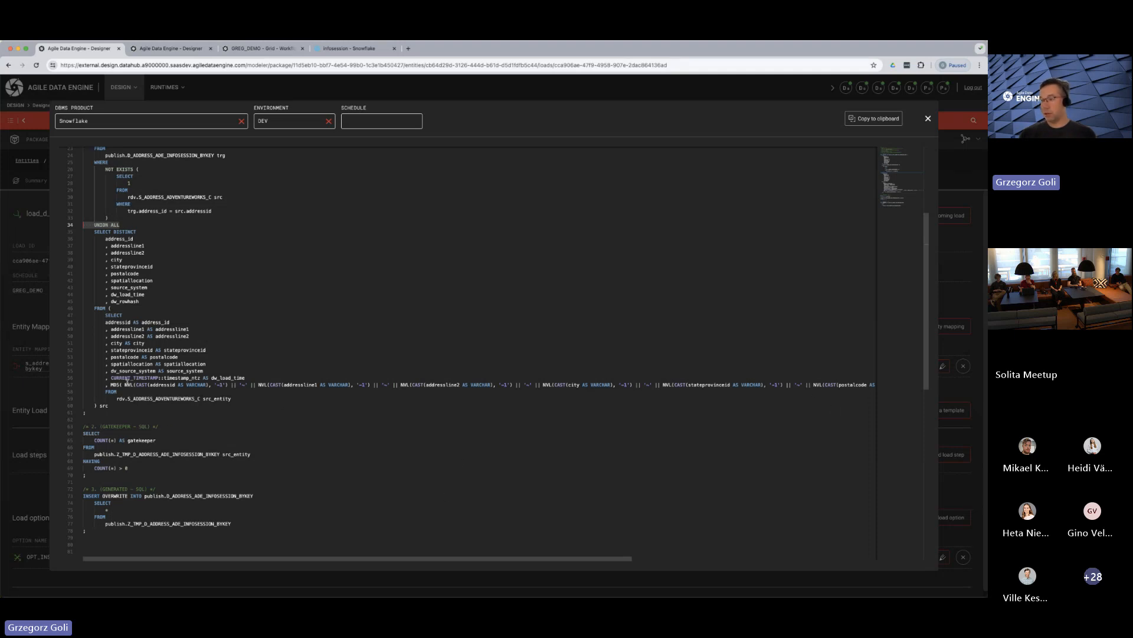
scroll(130, 447, "down", 2)
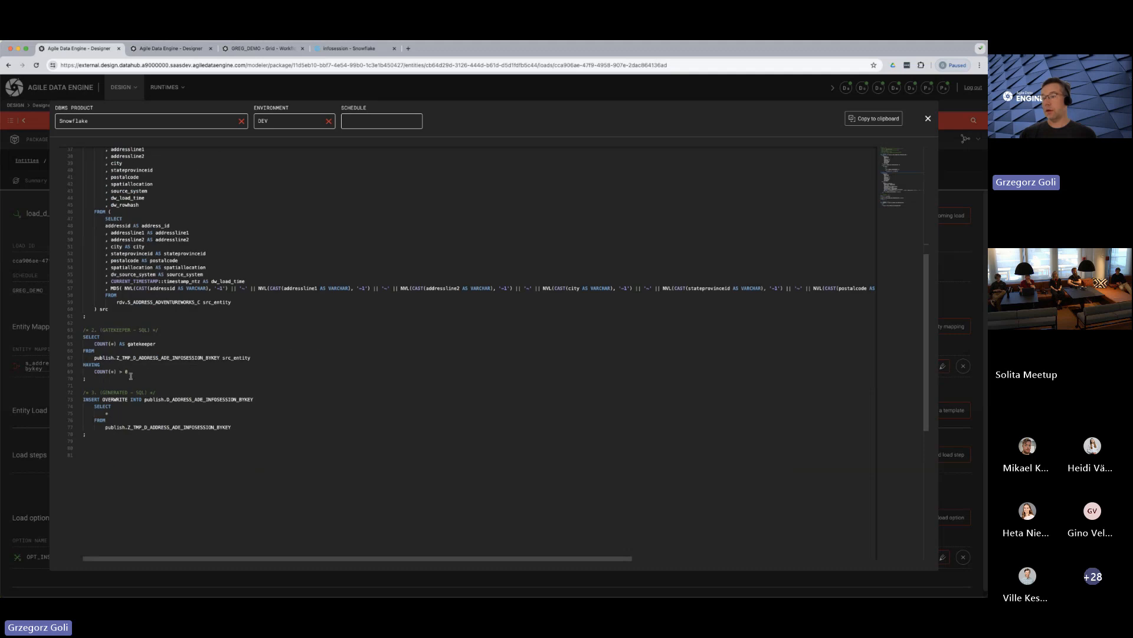
Examine the gatekeeper row-count check and the INSERT OVERWRITE statement in the generated SQL, and close the preview
double_click(93, 365)
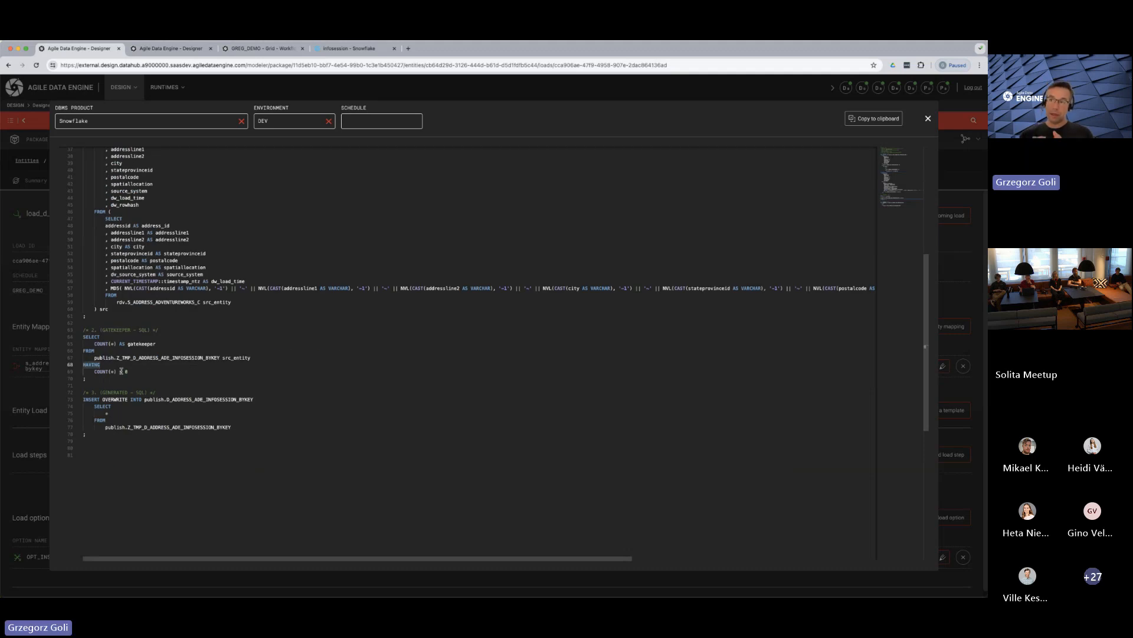
left_click_drag(86, 379, 83, 337)
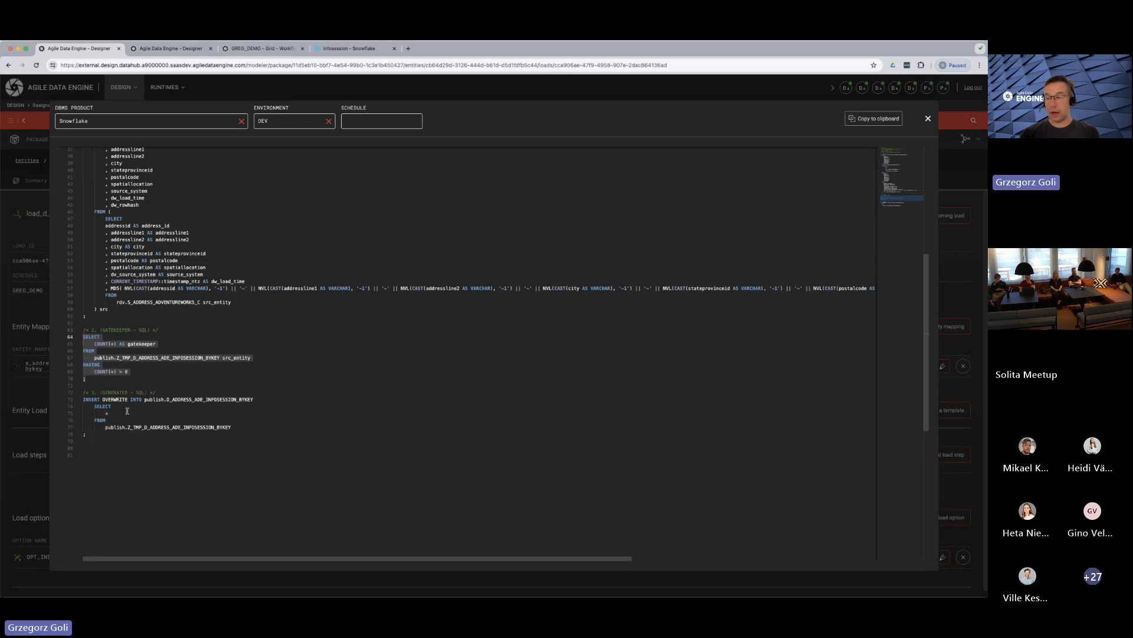
left_click(111, 439)
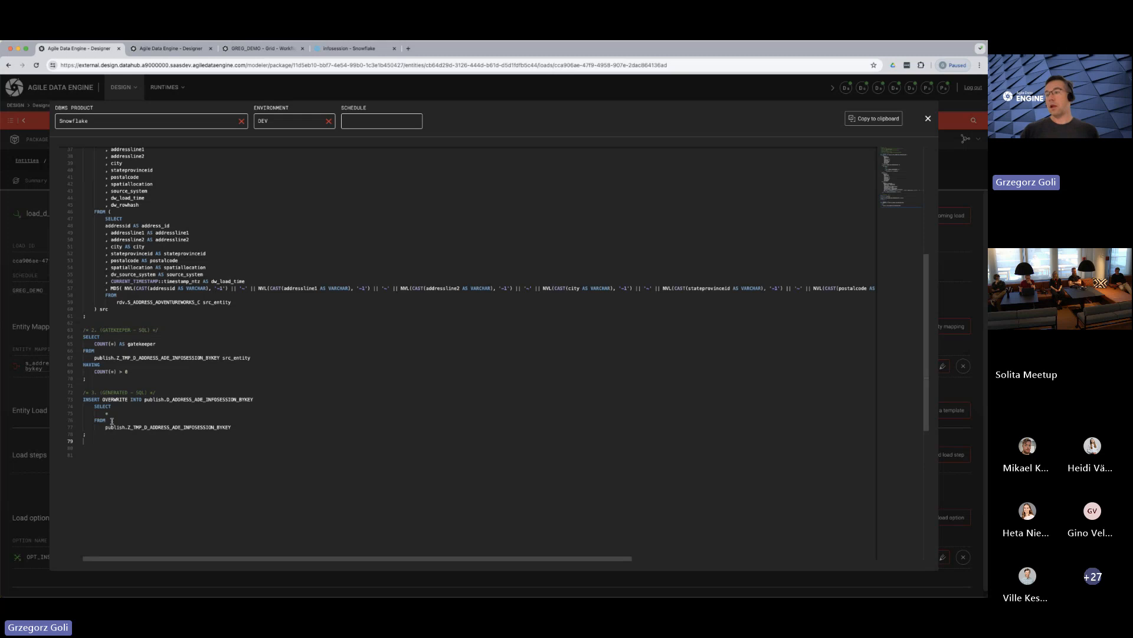
left_click_drag(128, 372, 100, 366)
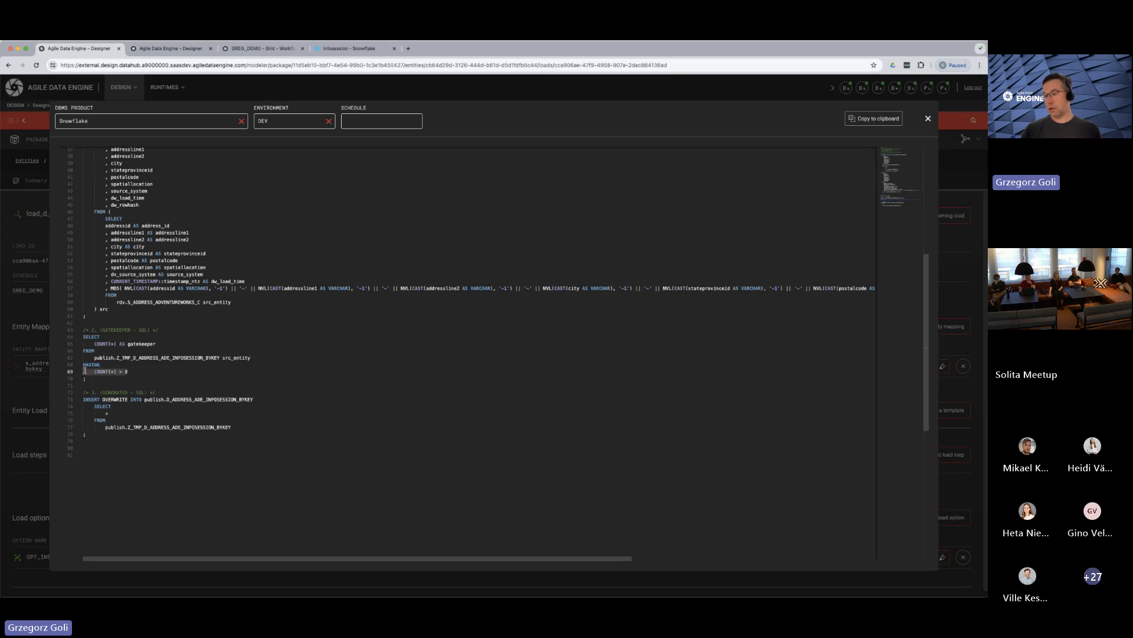
left_click(102, 447)
left_click(100, 435)
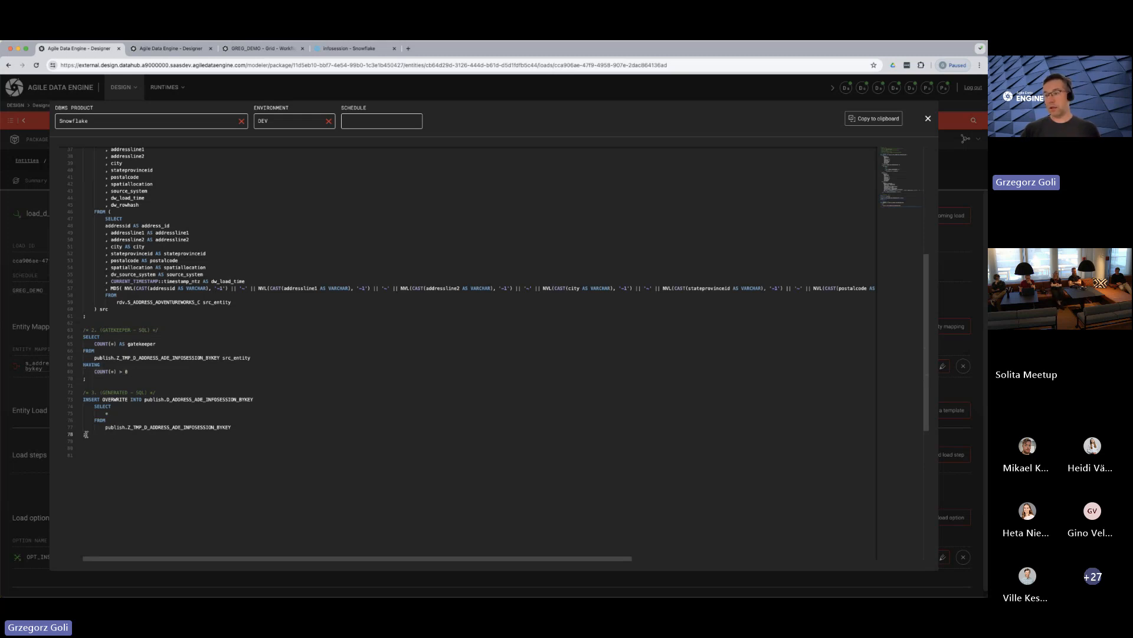
left_click_drag(128, 400, 82, 400)
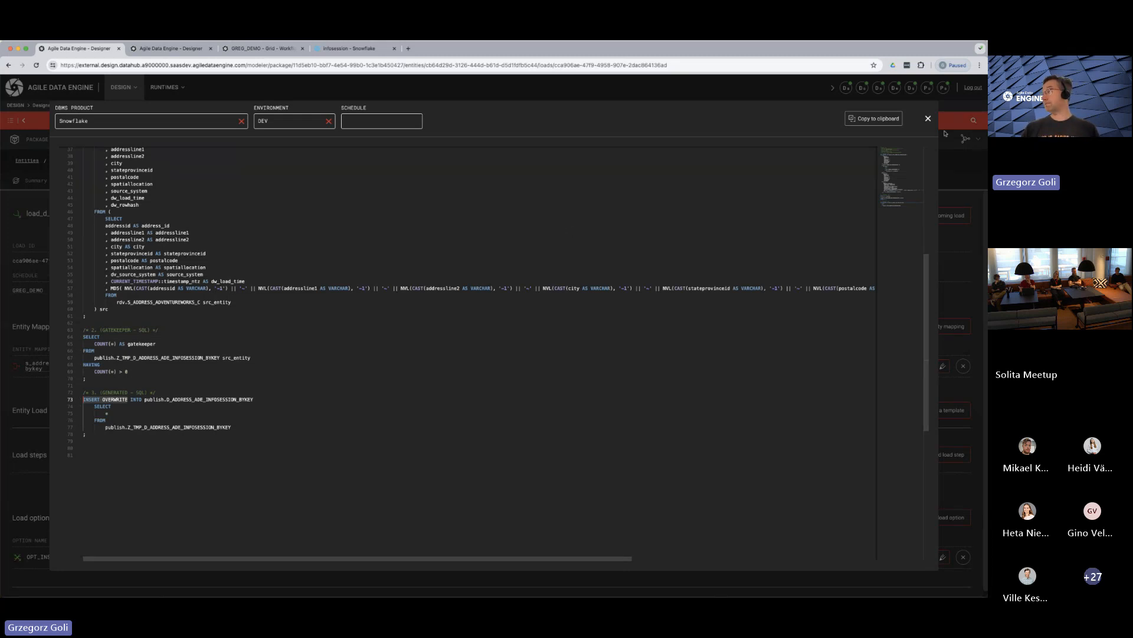
left_click(928, 119)
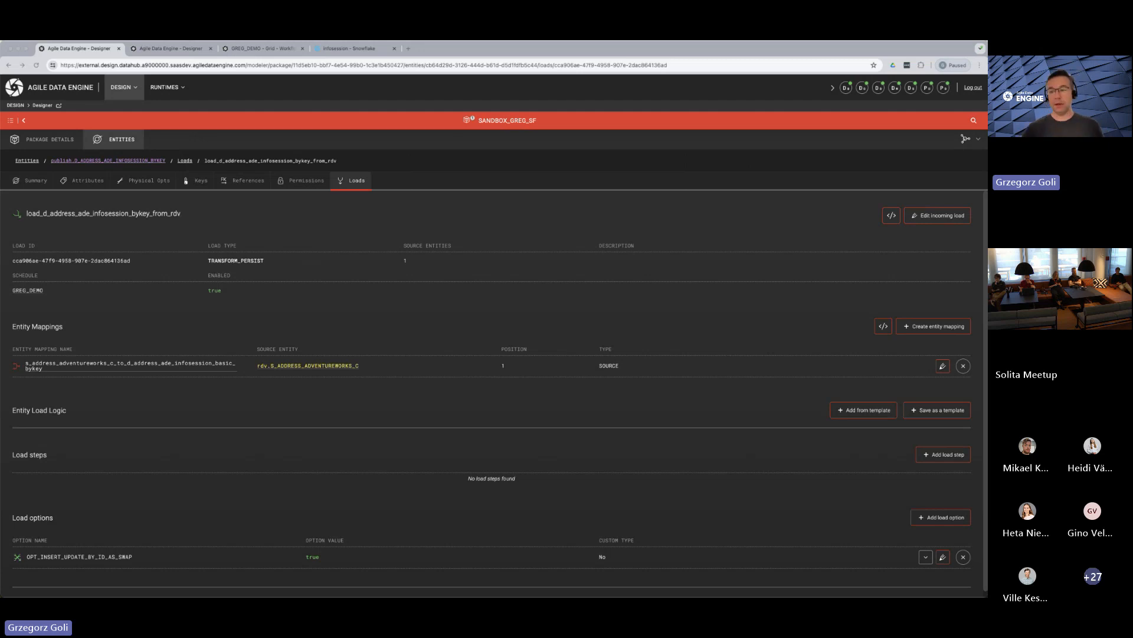
Open the D_ADDRESS_ADE_INFOSESSION_SCD2 entity from the package entities and view its attributes
left_click(124, 142)
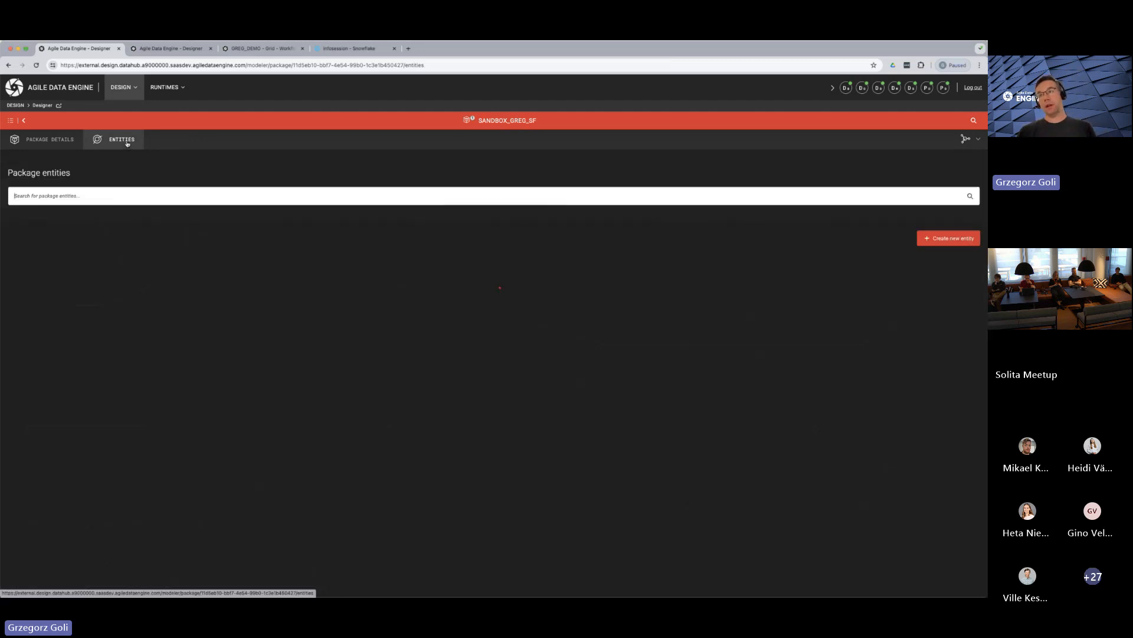
left_click(142, 352)
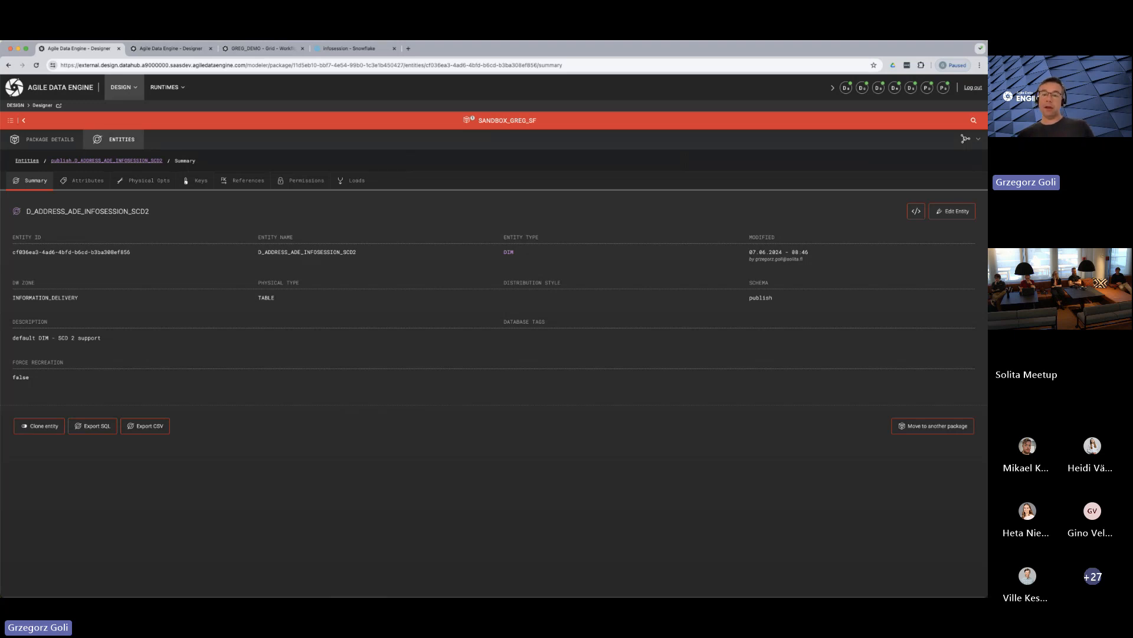
left_click(82, 181)
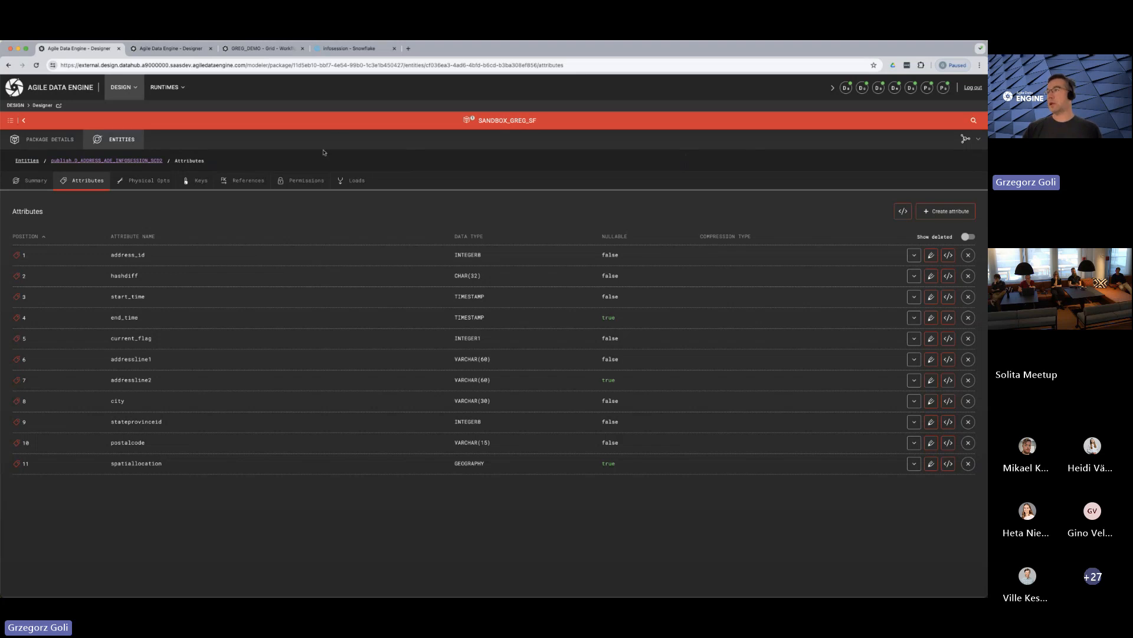
Switch to the Snowflake worksheet, uncomment the address_id=1 filter in the SCD2 query and run it
left_click(333, 52)
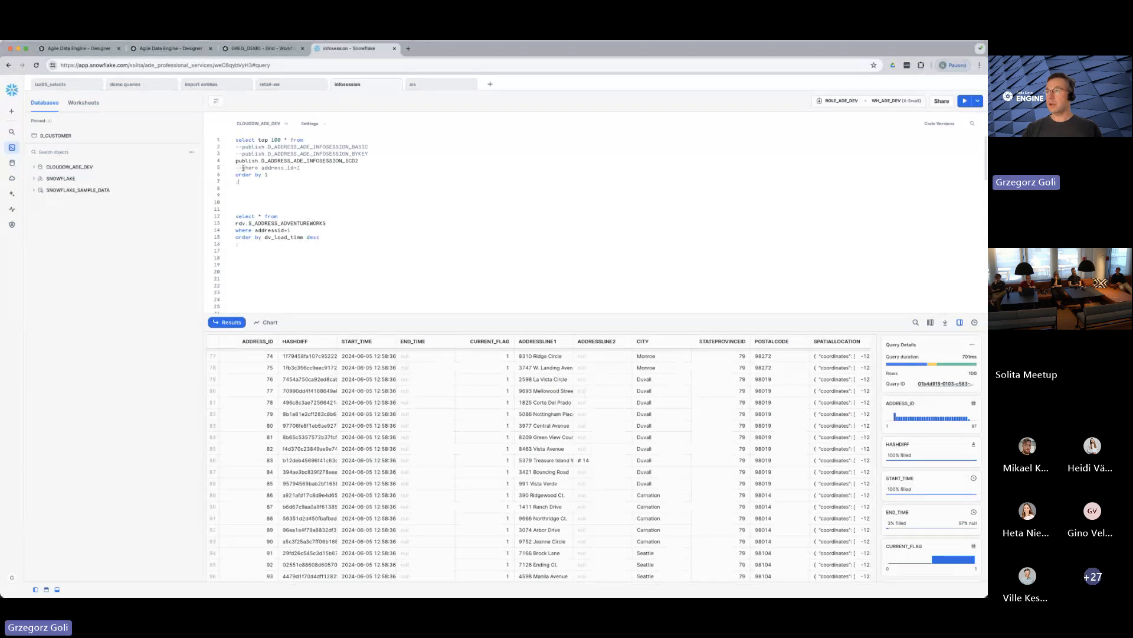
left_click_drag(242, 169, 230, 171)
key("BackSpace")
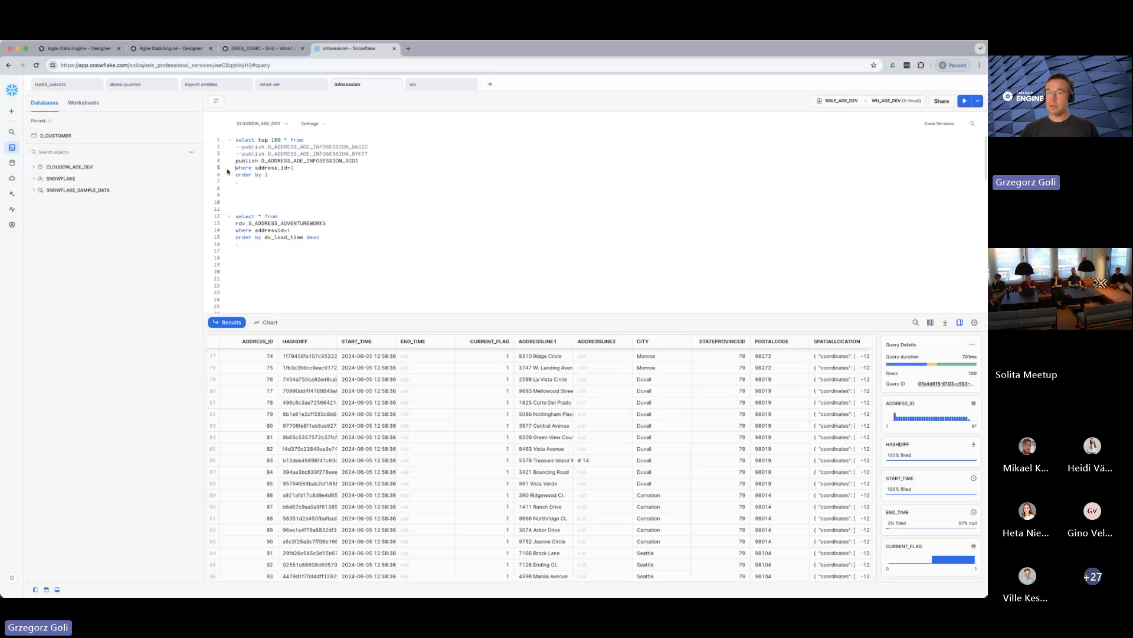
key("super+Return")
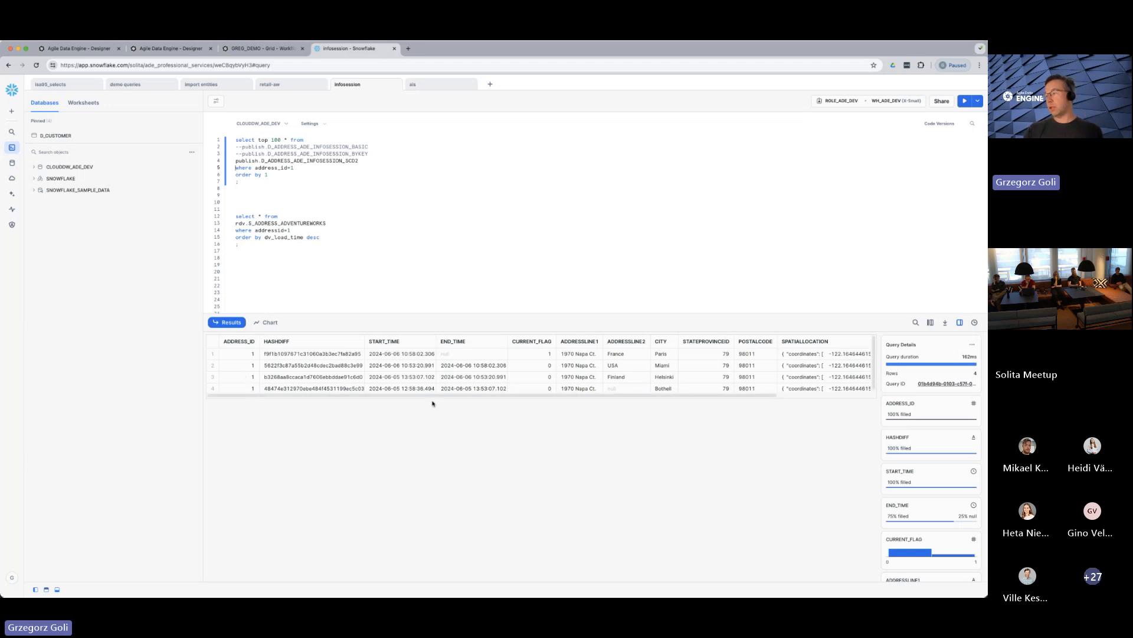
Inspect the start time, end time and current flag values across the address's historized rows
left_click(387, 391)
left_click(460, 390)
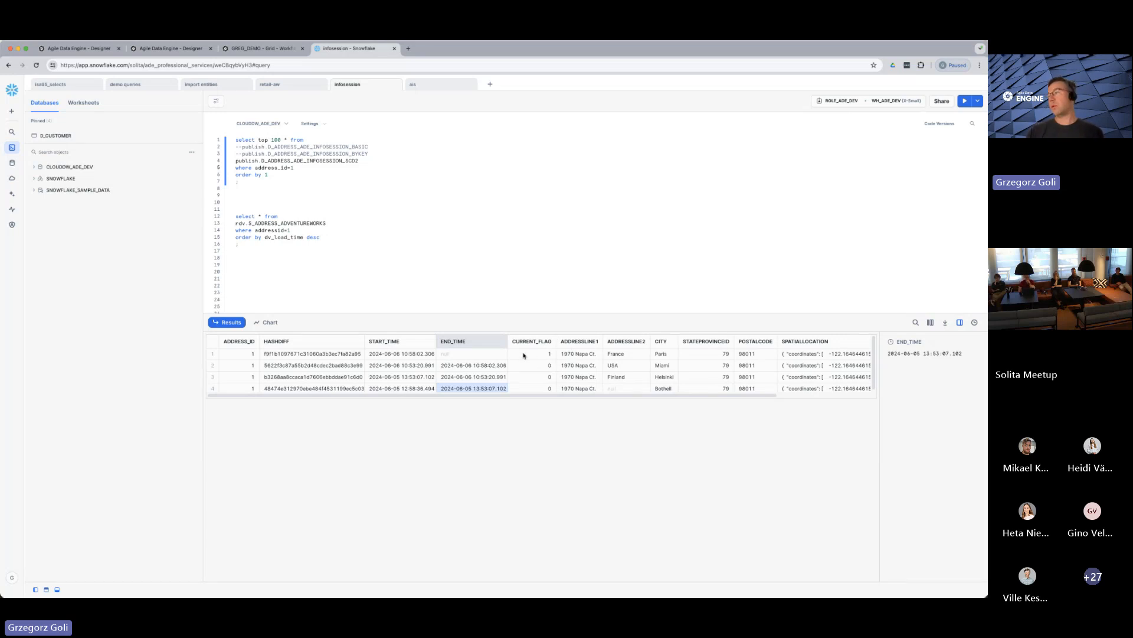
left_click(474, 354)
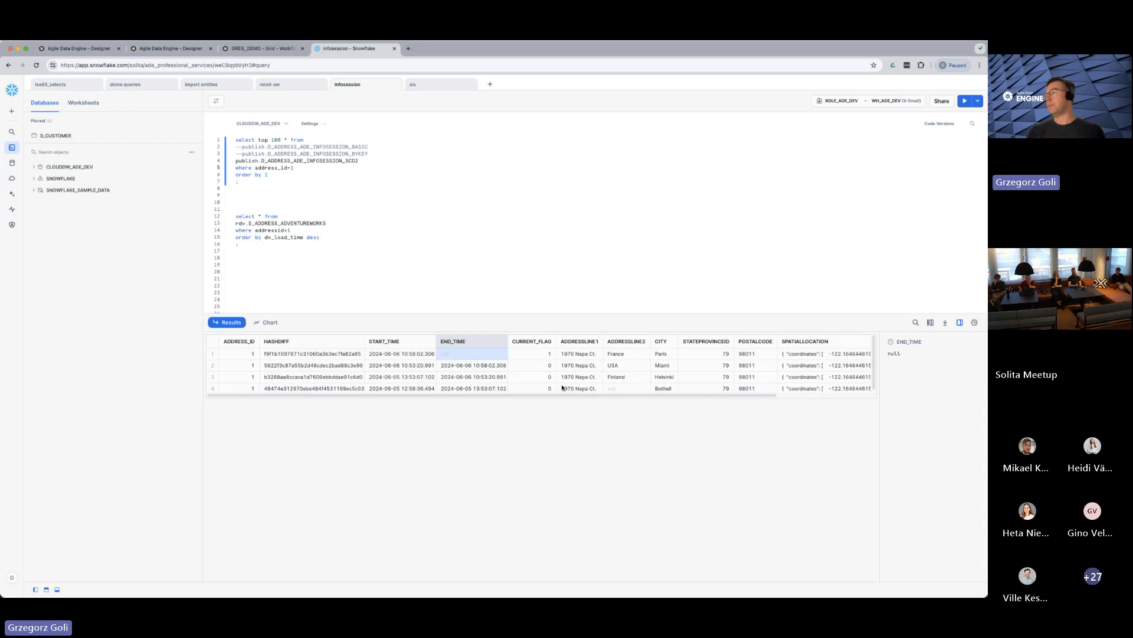
left_click_drag(562, 395, 499, 392)
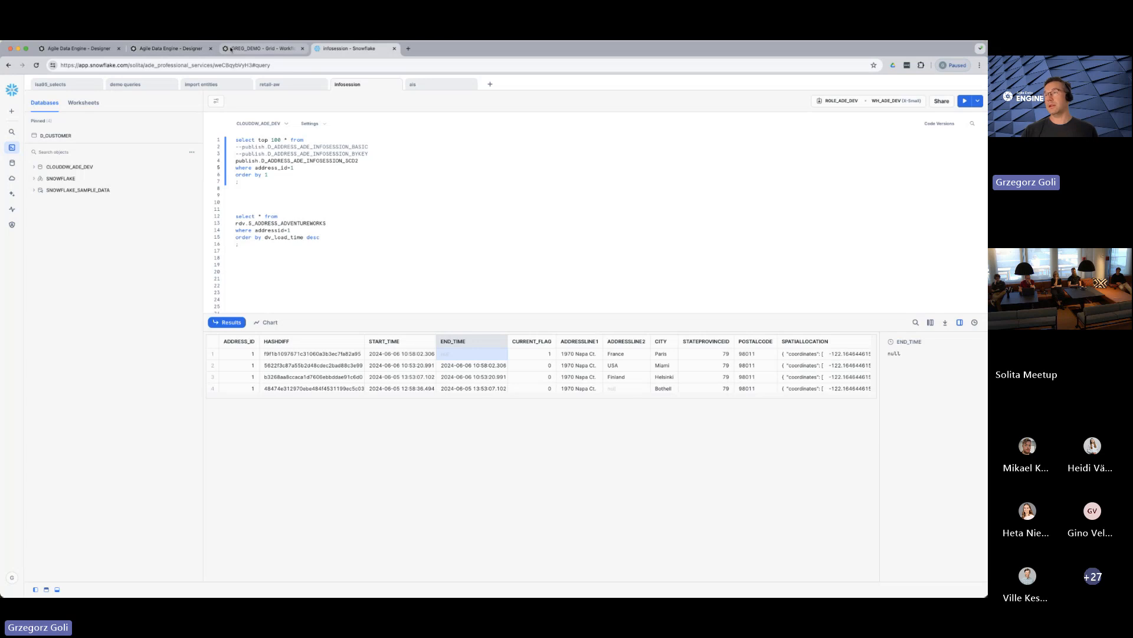
Return to the SCD2 entity's attributes in Agile Data Engine and check the technical attribute types of address_id and hashdiff
left_click(171, 49)
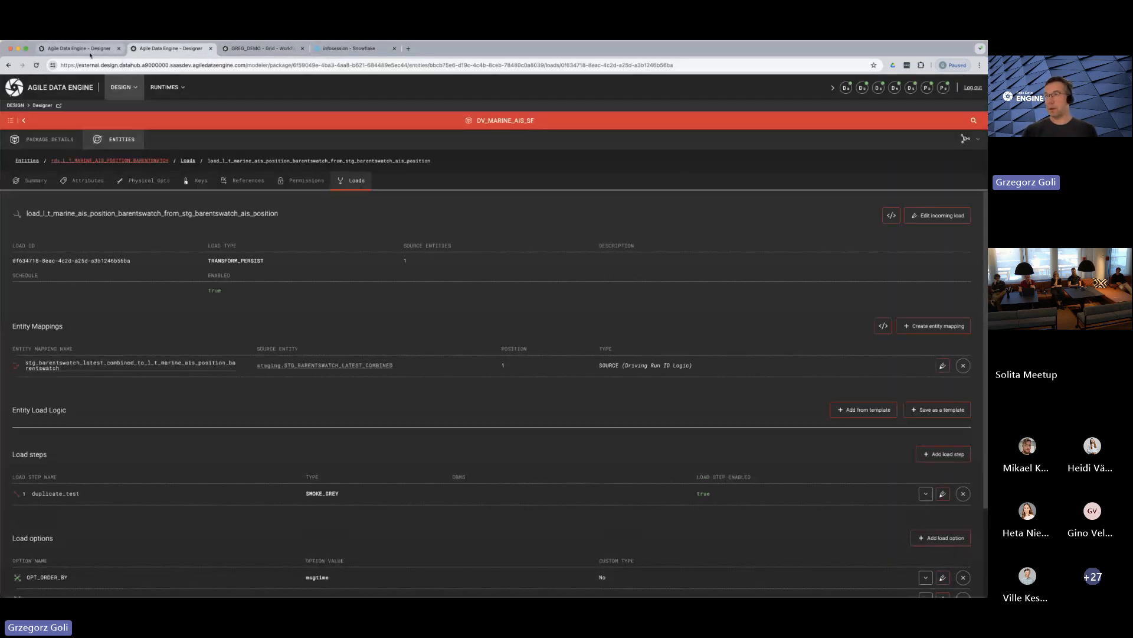
left_click(91, 49)
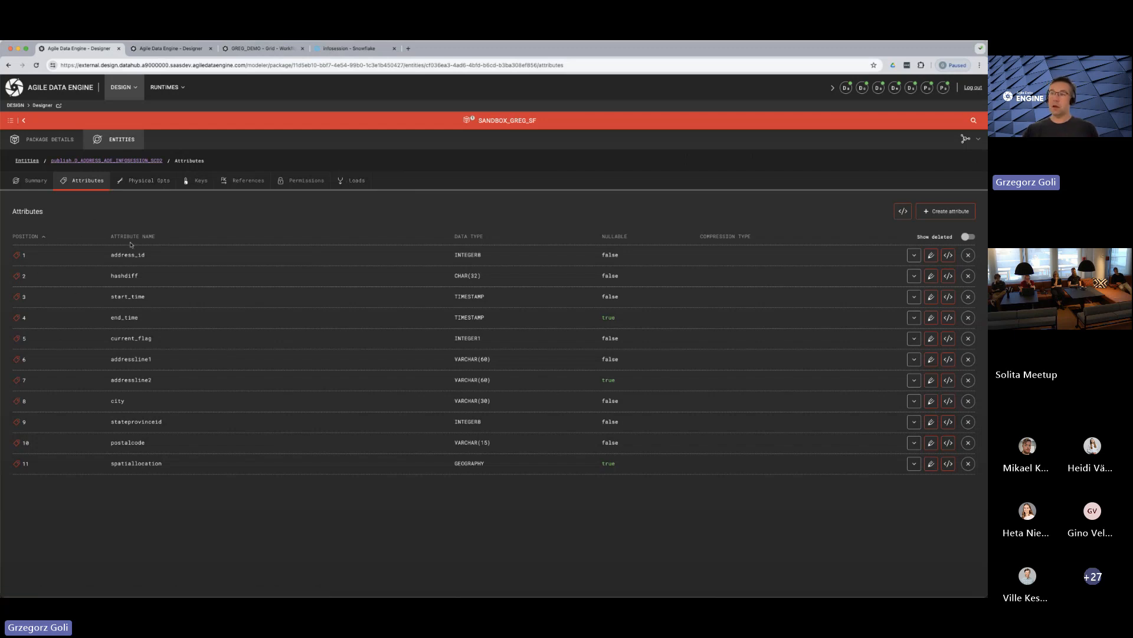
left_click(913, 255)
left_click_drag(440, 354, 395, 357)
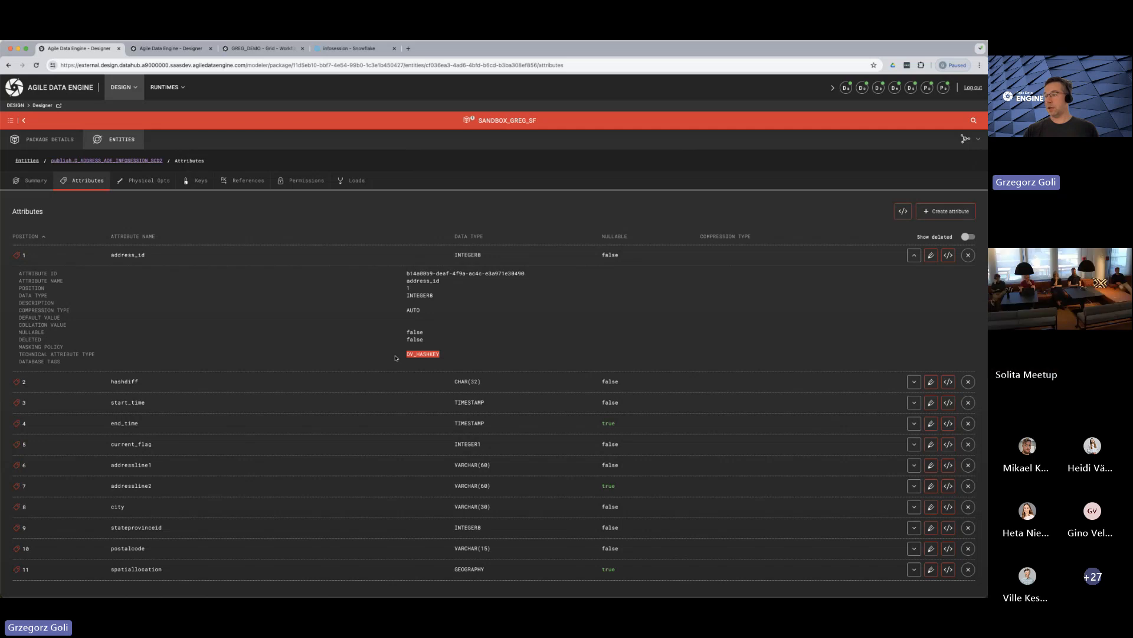
left_click(914, 381)
scroll(414, 413, "down", 2)
left_click_drag(443, 431, 396, 432)
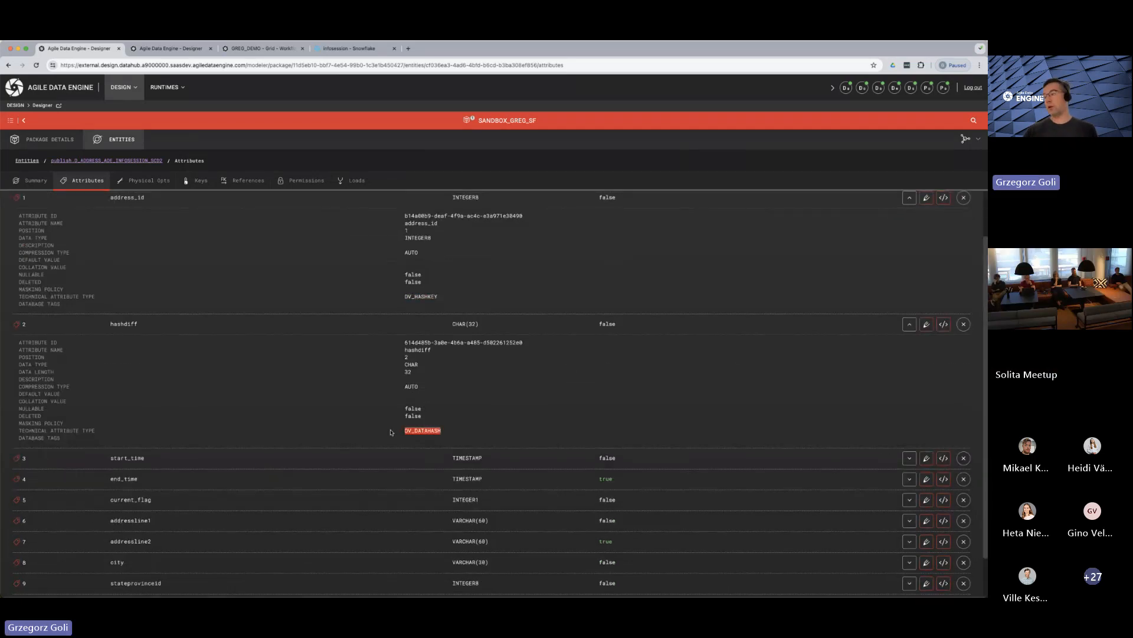
Check the technical attribute types of the start_time and end_time attributes
left_click(909, 458)
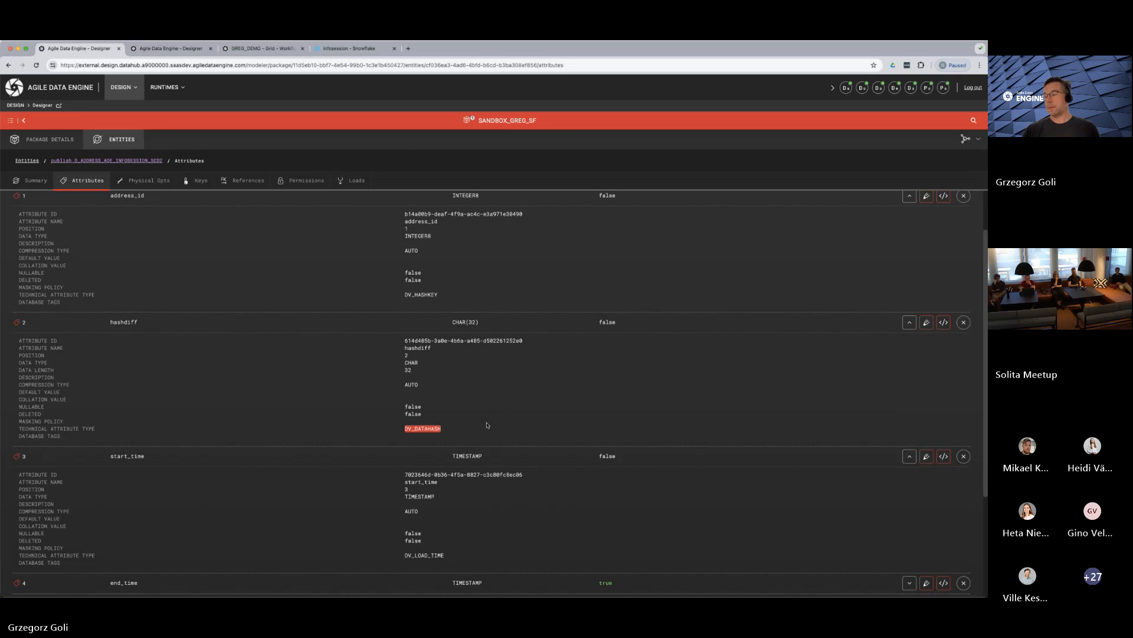
scroll(708, 472, "down", 1)
left_click_drag(444, 491, 399, 494)
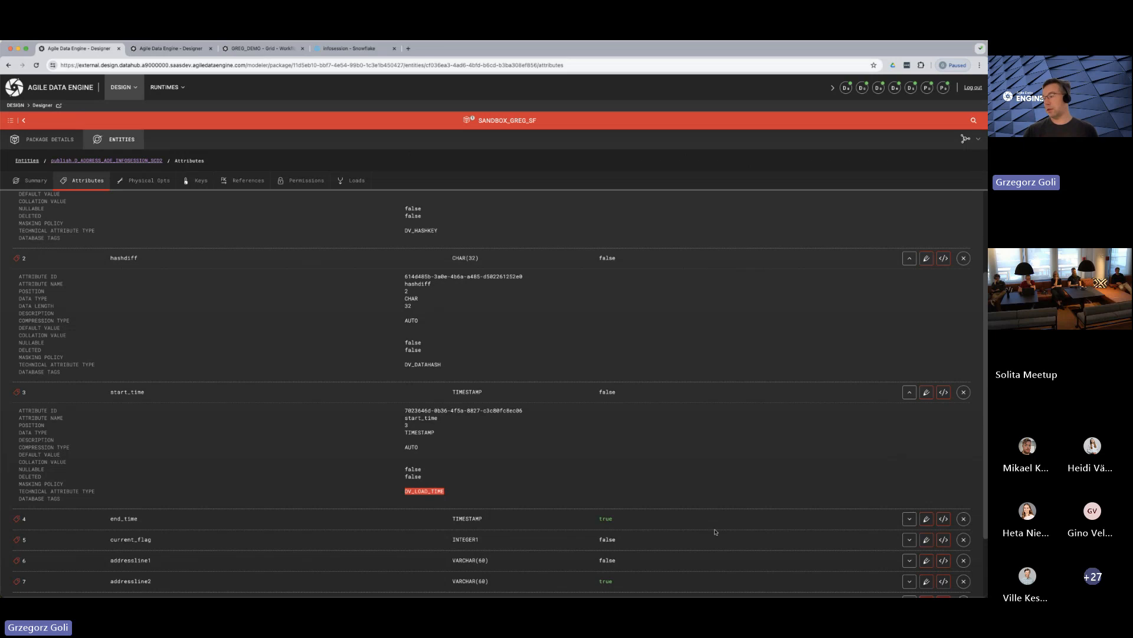
left_click(909, 519)
scroll(456, 488, "down", 3)
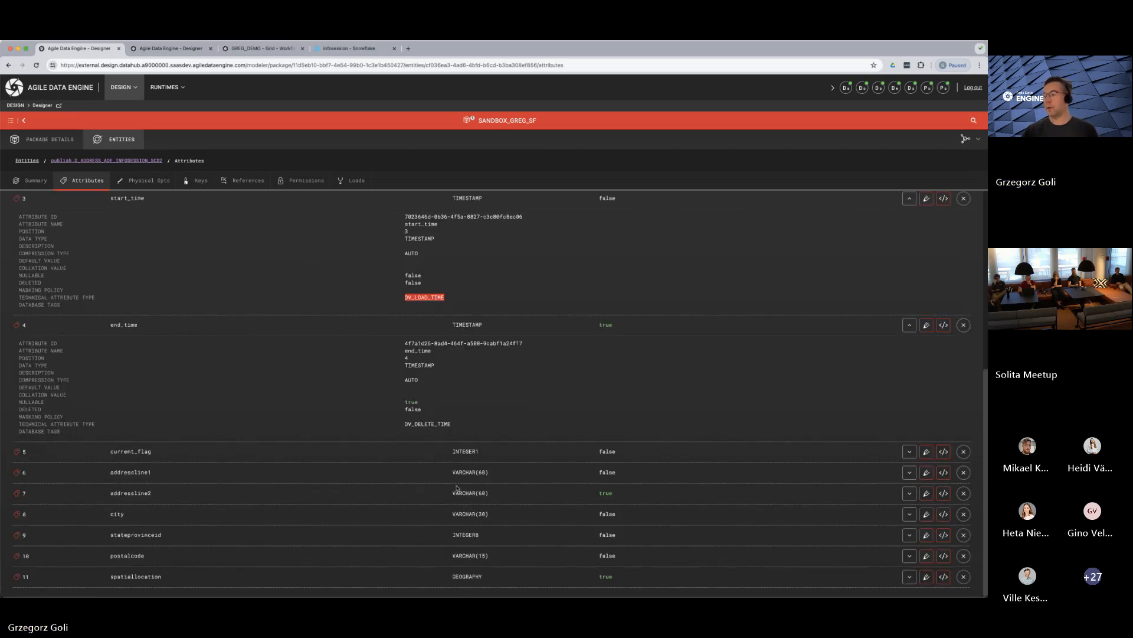
double_click(440, 423)
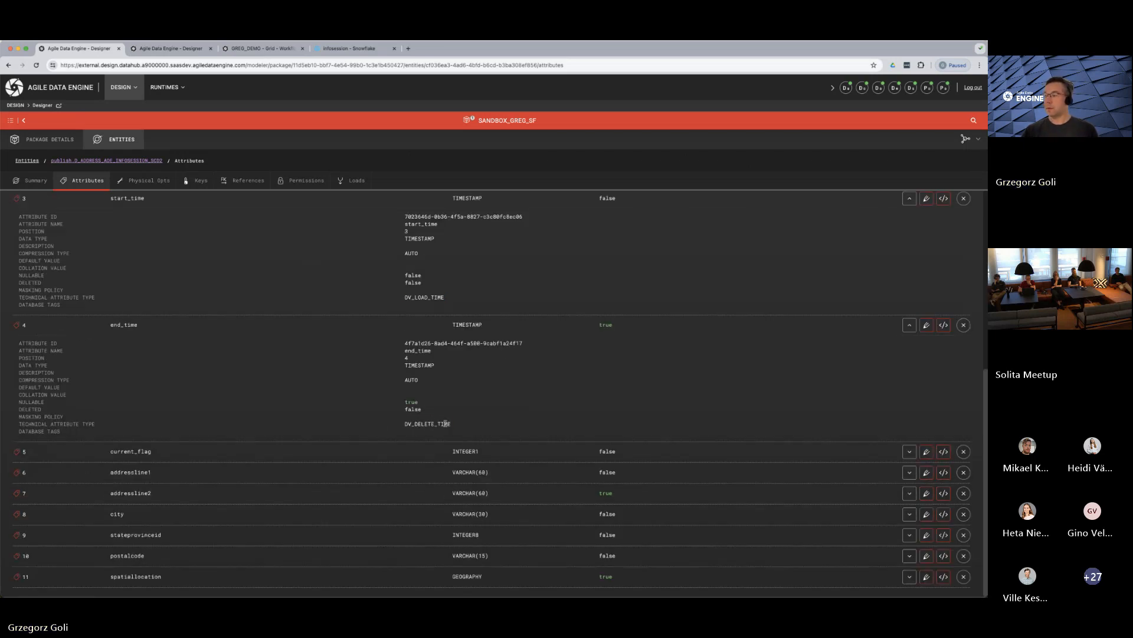
Check the technical attribute type of the current_flag attribute
left_click(909, 451)
scroll(349, 433, "down", 1)
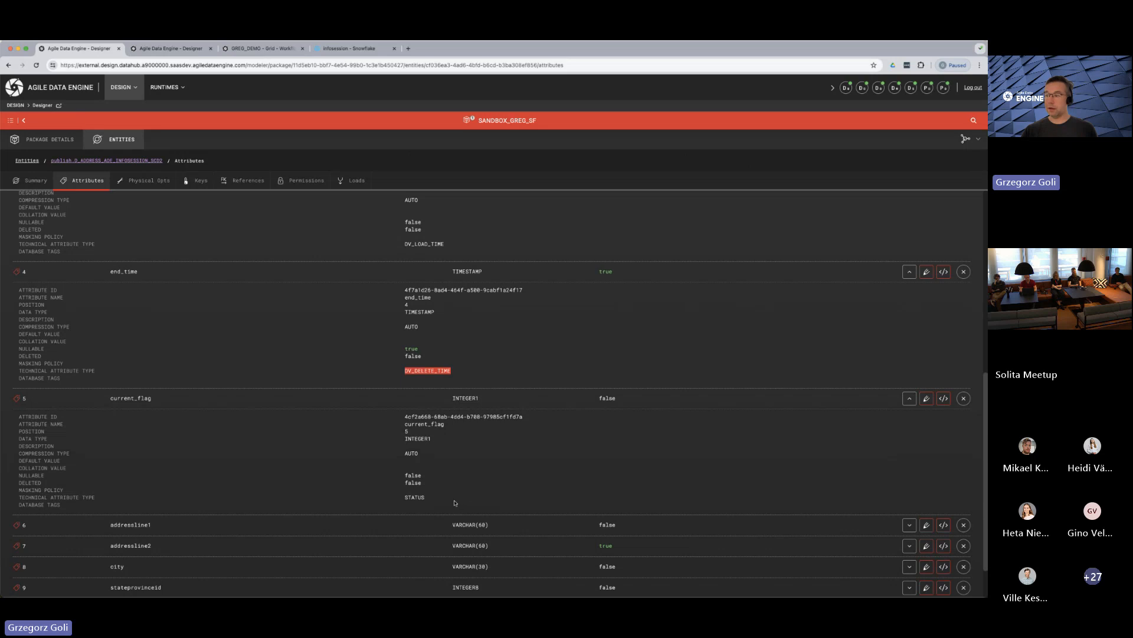
left_click_drag(425, 500, 406, 502)
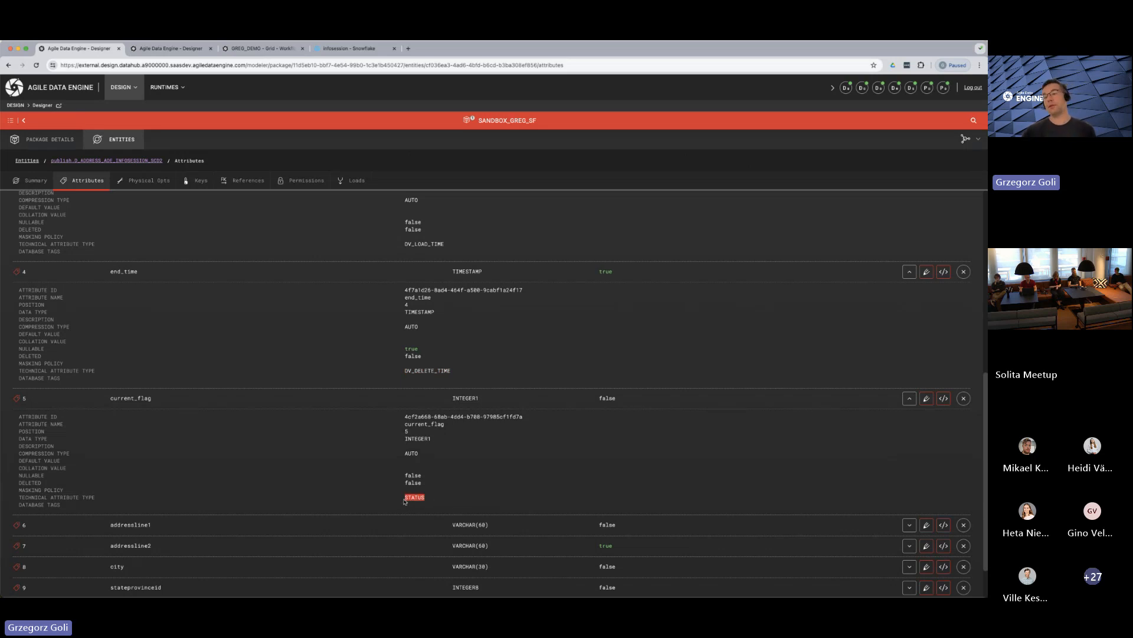
left_click(321, 352)
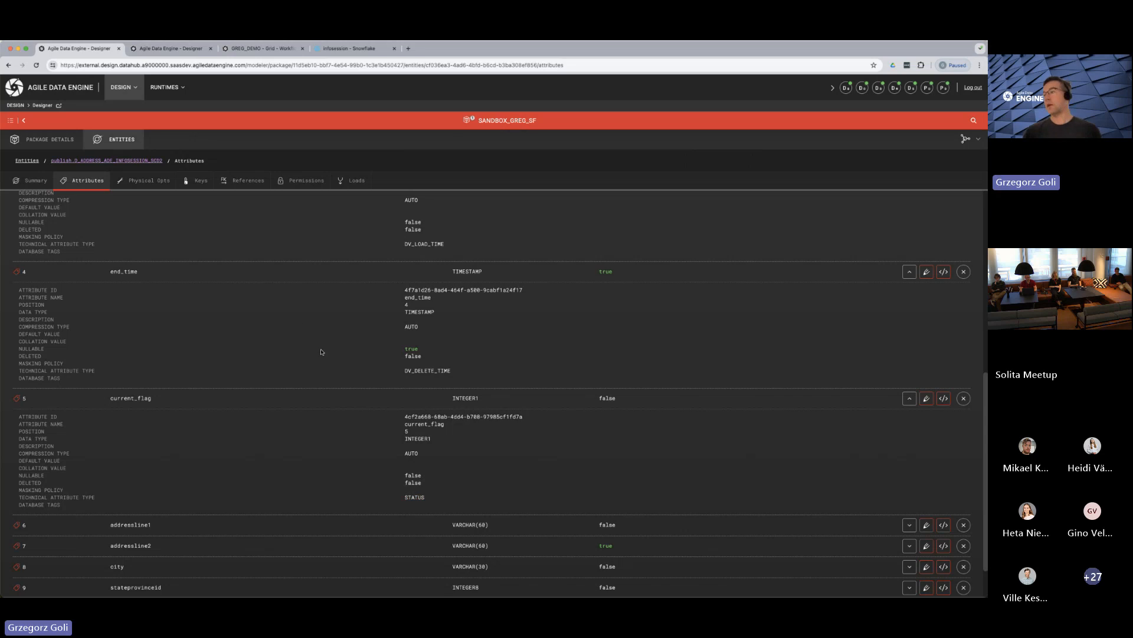
Open the SCD2 entity's incoming load and examine its OPT_HISTORIZED_WITH_SOFTDELETE_BY_DATAHASH_AS_MERGE and OPT_DELTA_EXTRACT load options
left_click(346, 183)
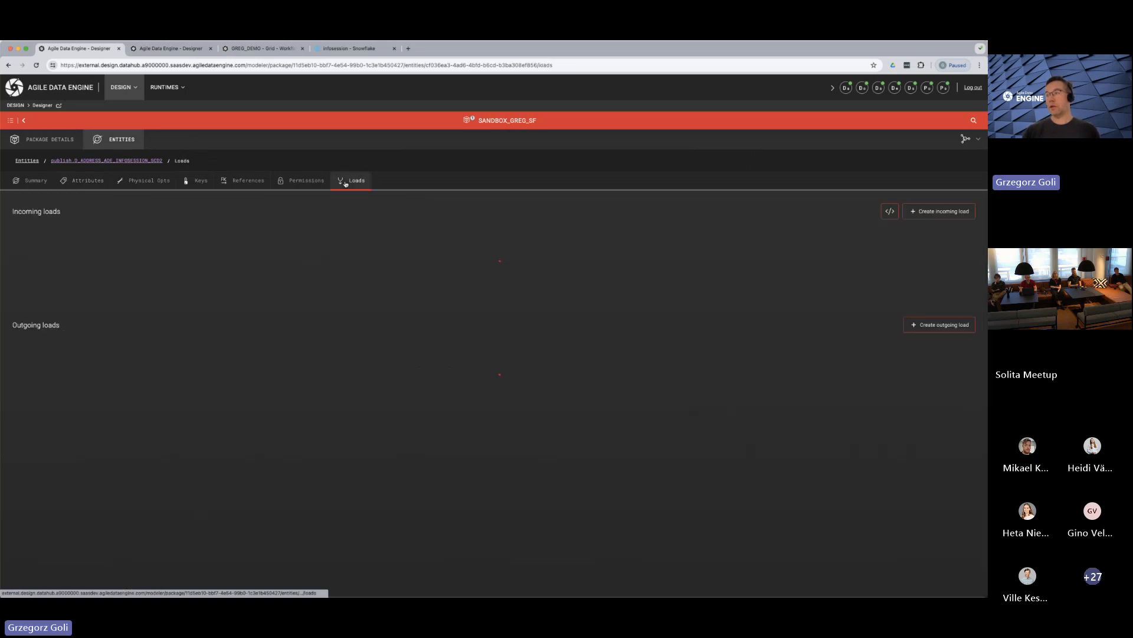
left_click(85, 252)
scroll(241, 379, "down", 1)
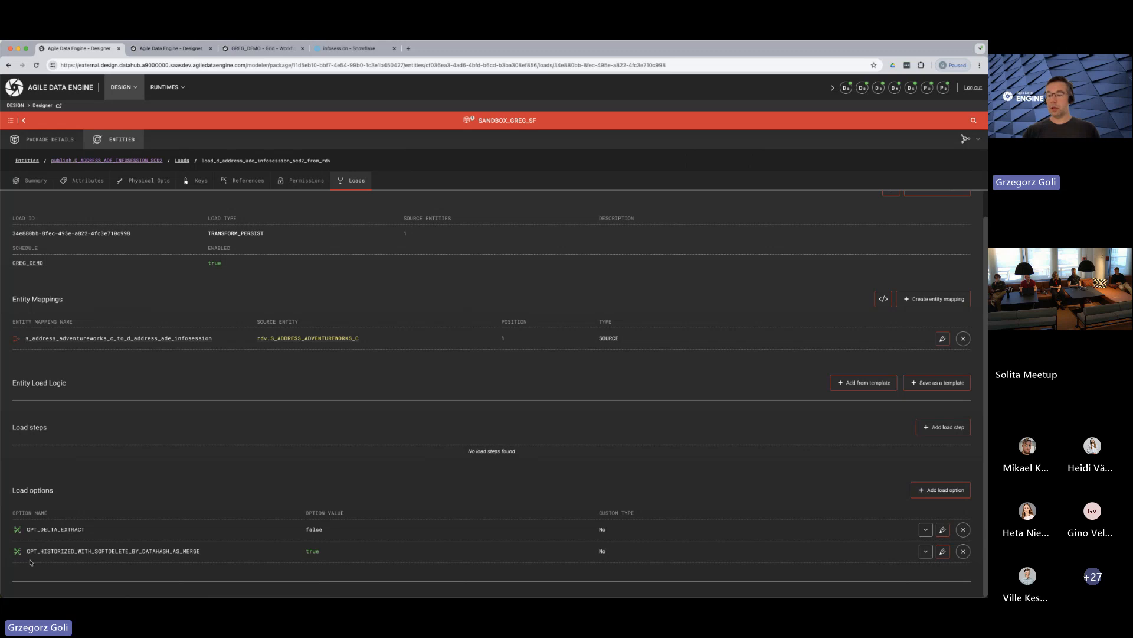
left_click_drag(26, 551, 209, 552)
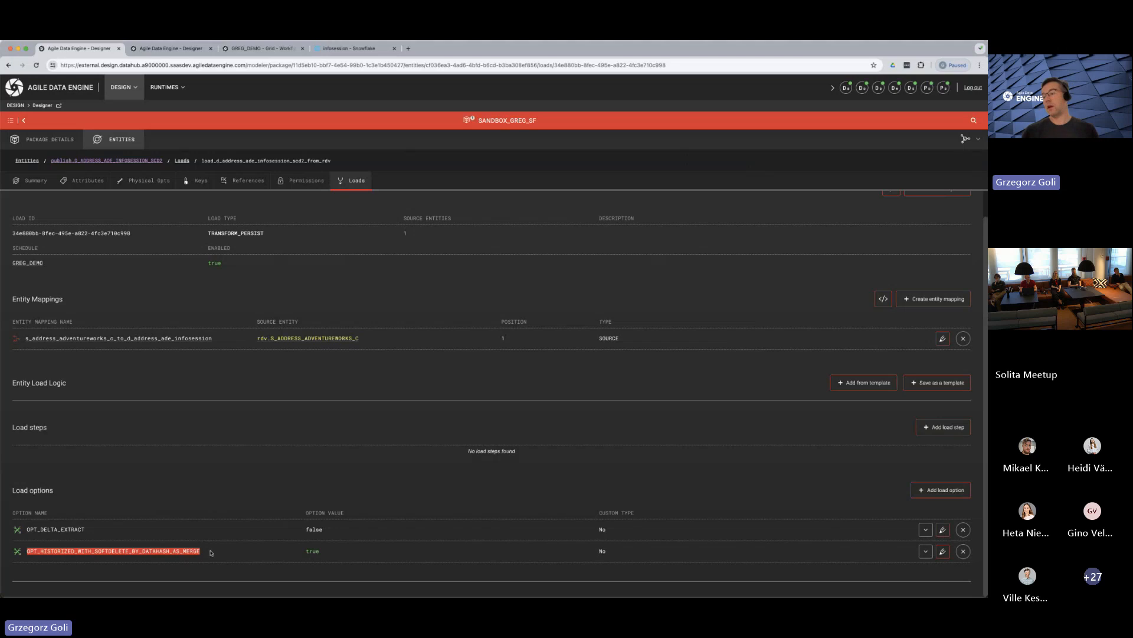
left_click(174, 530)
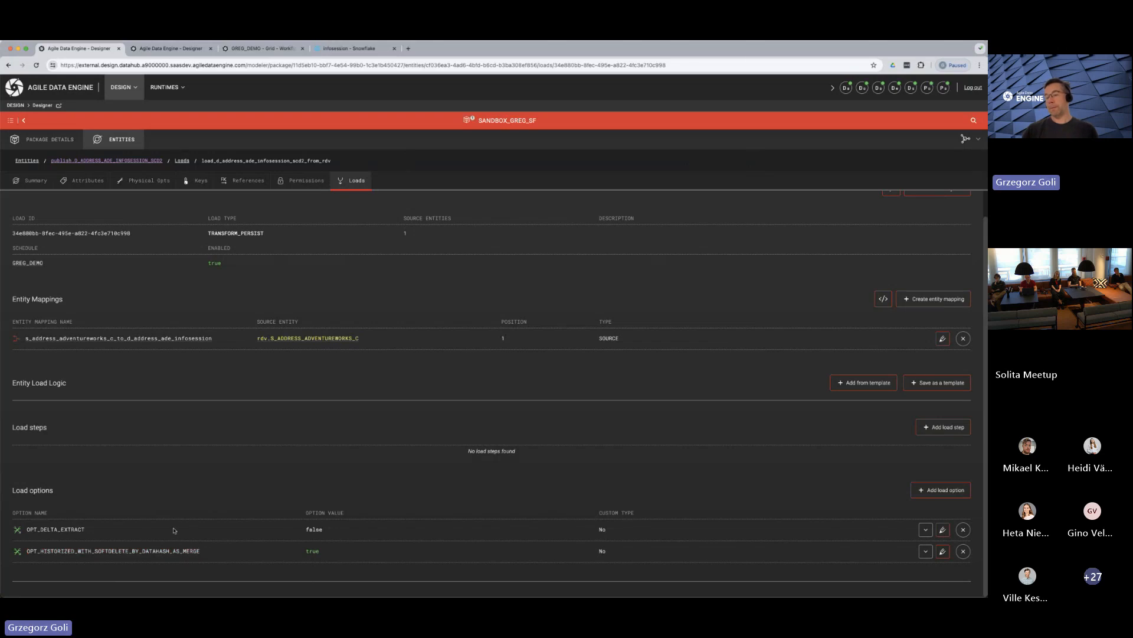
double_click(36, 530)
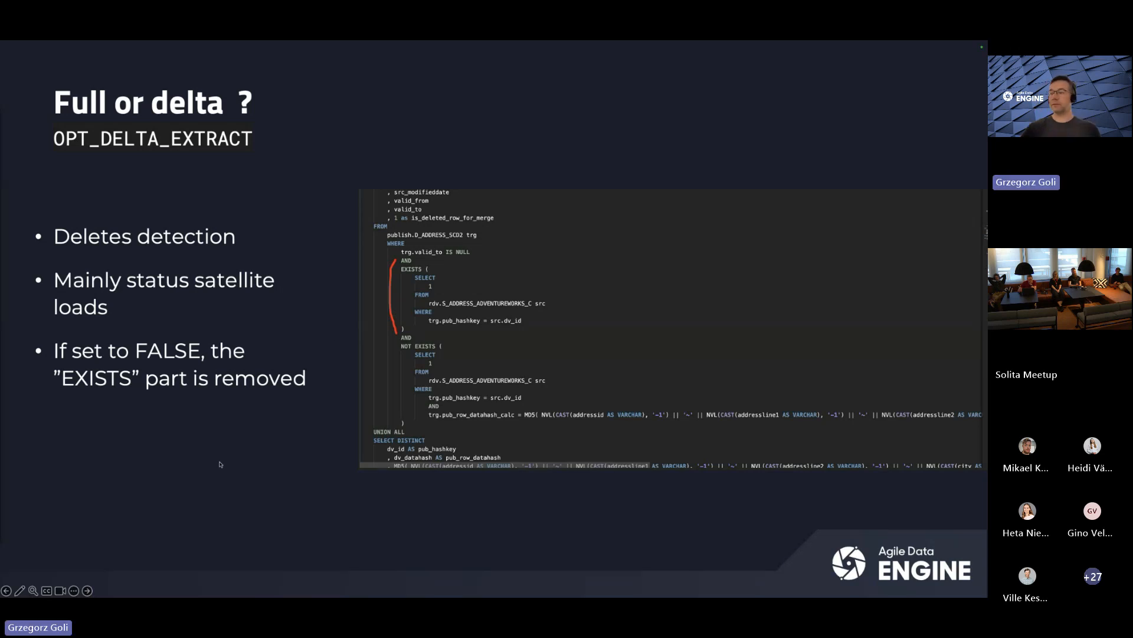
Switch back to Agile Data Engine, examine the generated Snowflake MERGE SQL of the SCD2 entity's incoming load, and return to the slides
key("super+Tab")
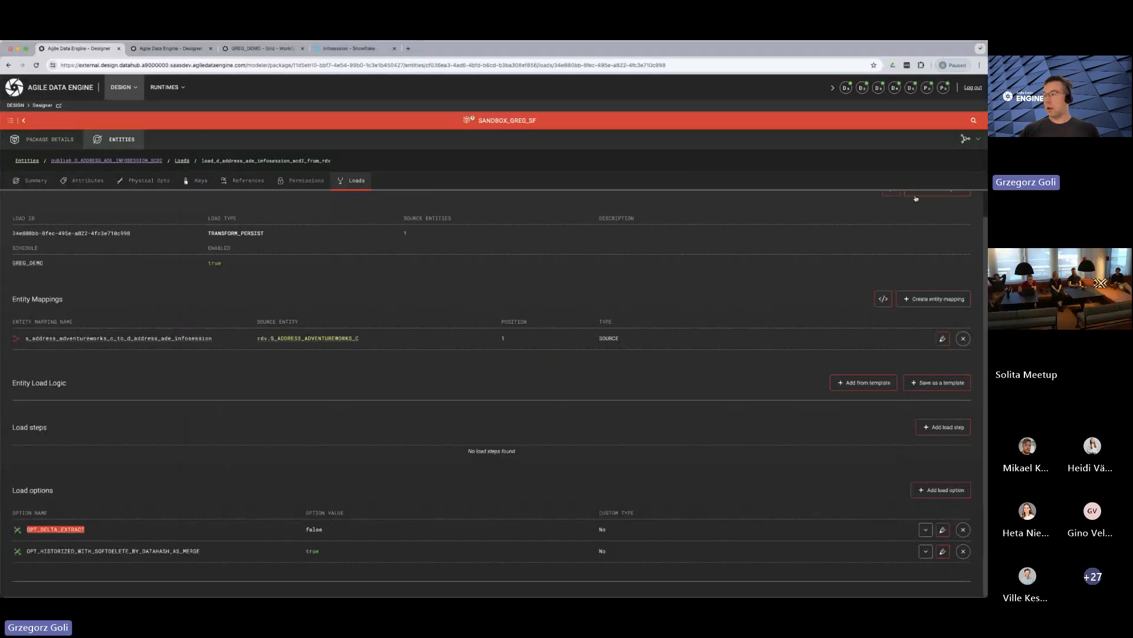
left_click(892, 192)
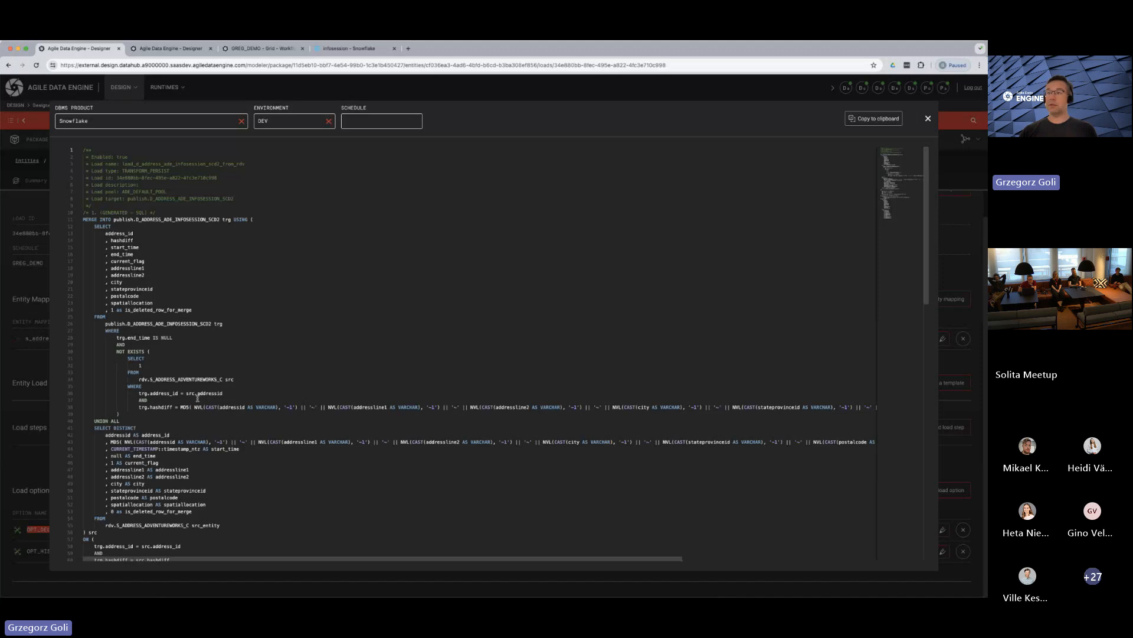
scroll(194, 407, "down", 5)
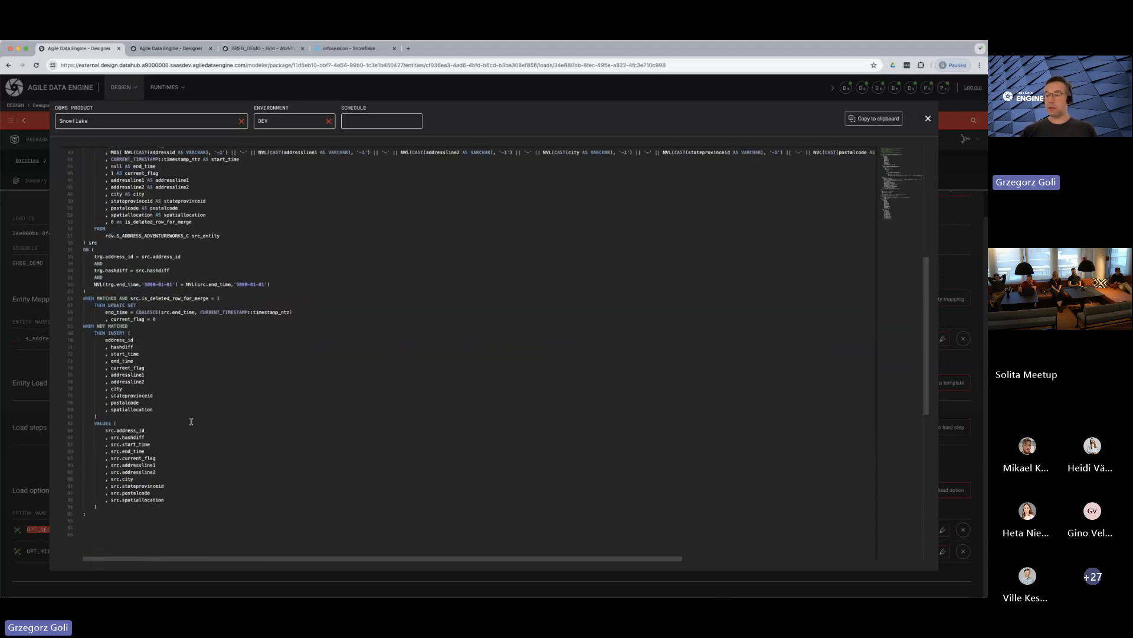
scroll(191, 421, "up", 1)
scroll(191, 421, "down", 1)
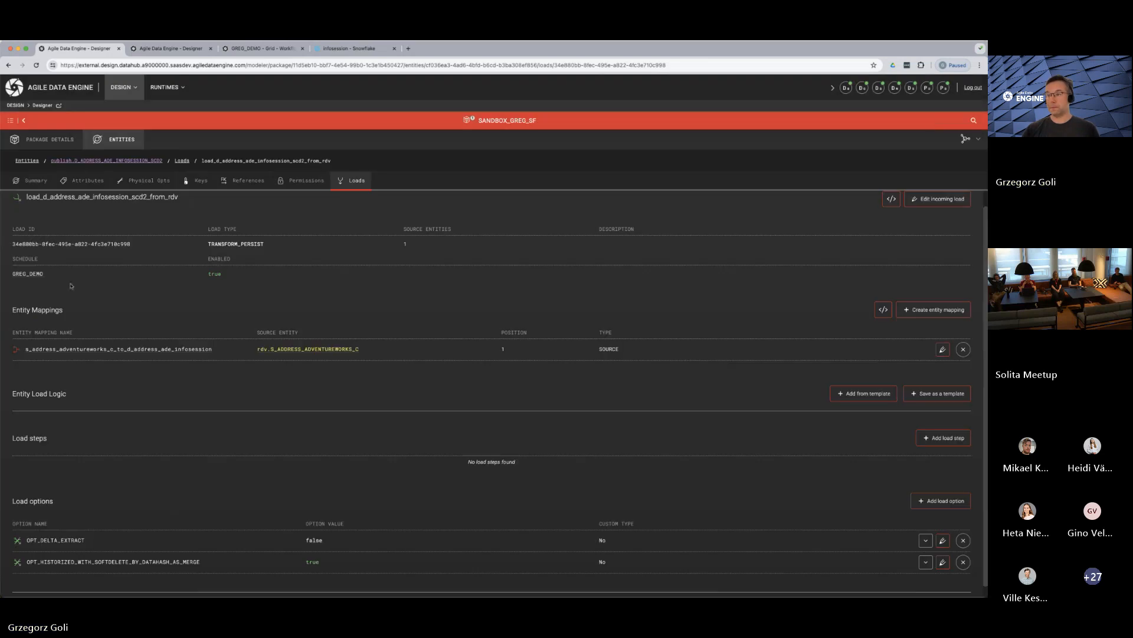
left_click(928, 120)
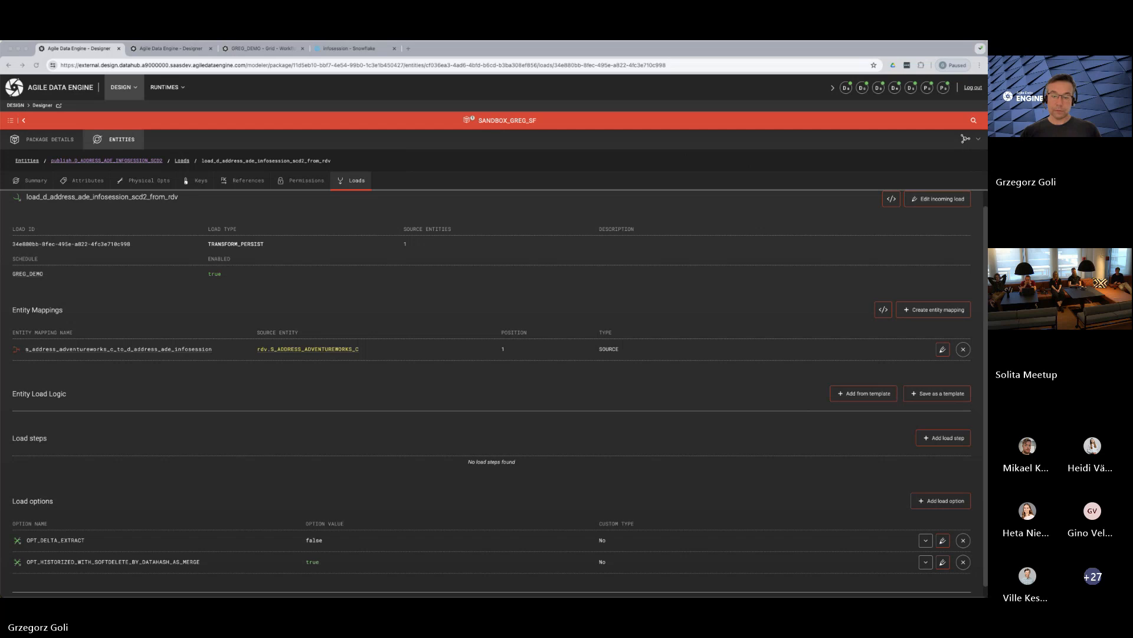
key("ctrl+Right")
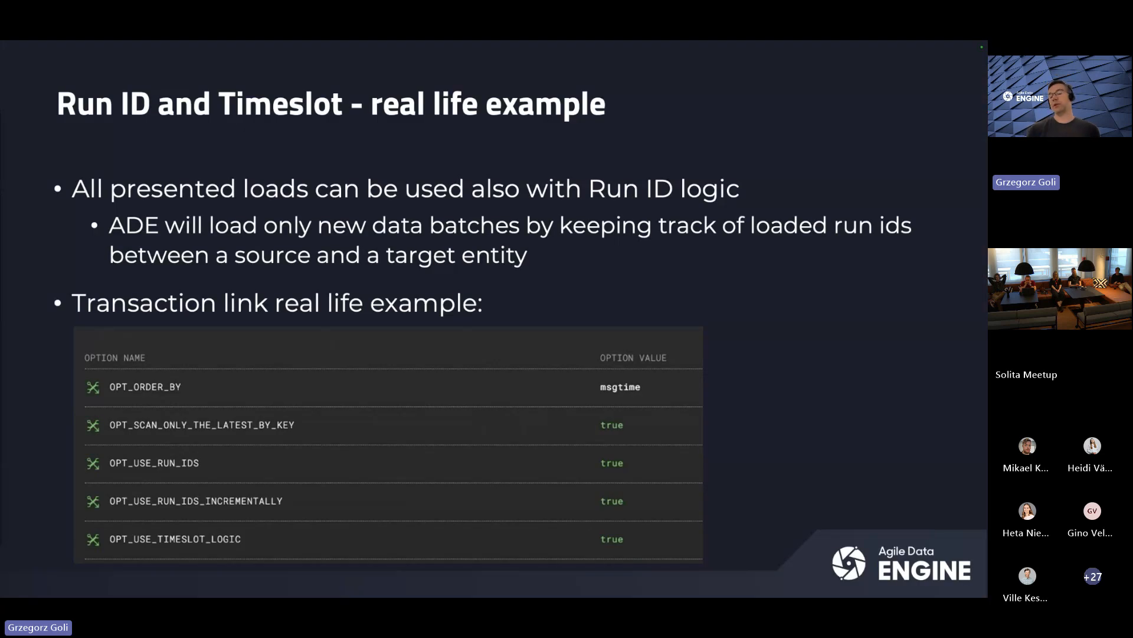